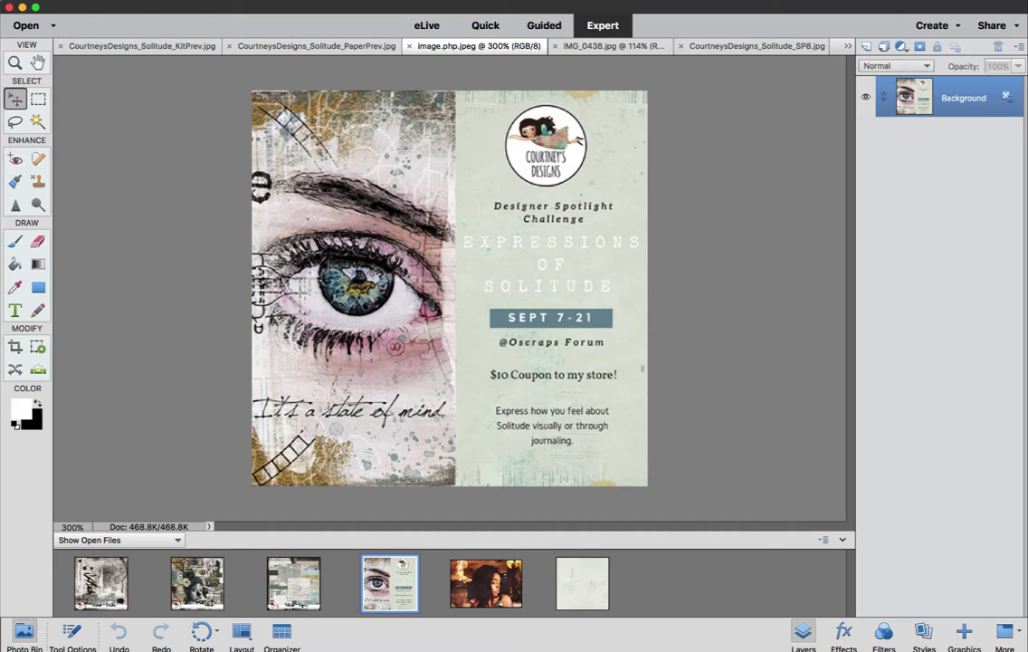
Step: Flip through the Solitude KitPrev, PaperPrev and BrushesPrev preview images, ending on KitPrev
{"action": "left_click", "coordinate": [185, 563]}
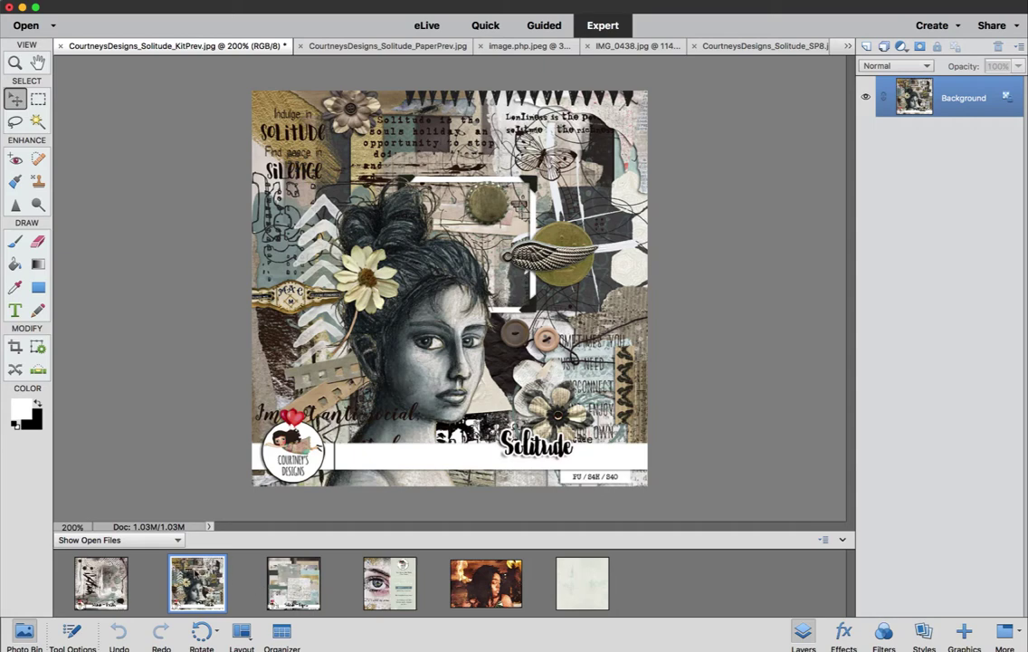
{"action": "left_click", "coordinate": [291, 583]}
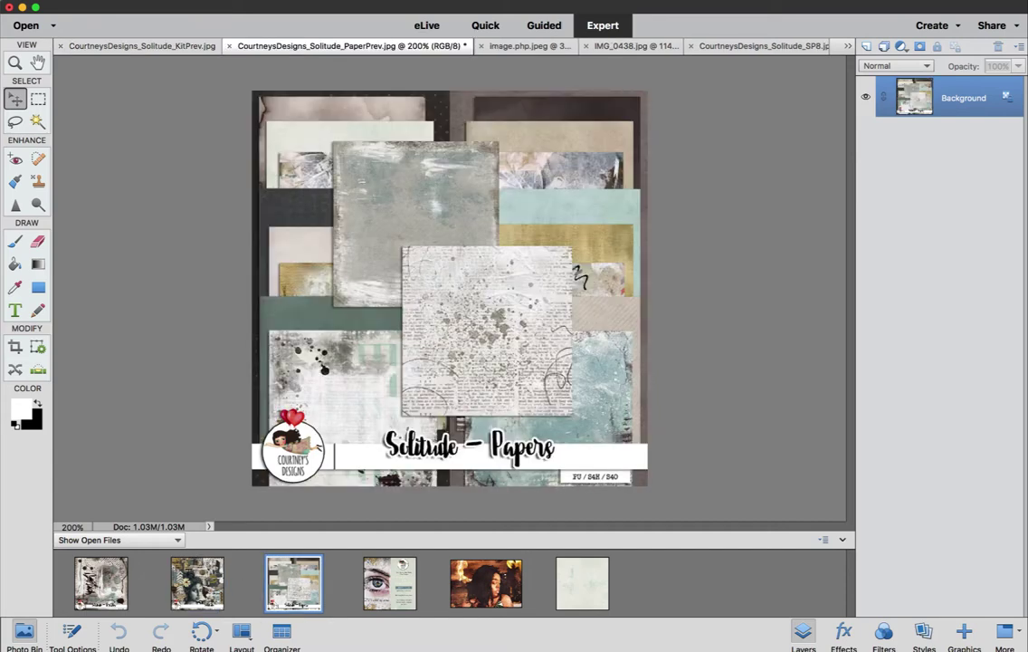
{"action": "key", "text": "ctrl+Tab"}
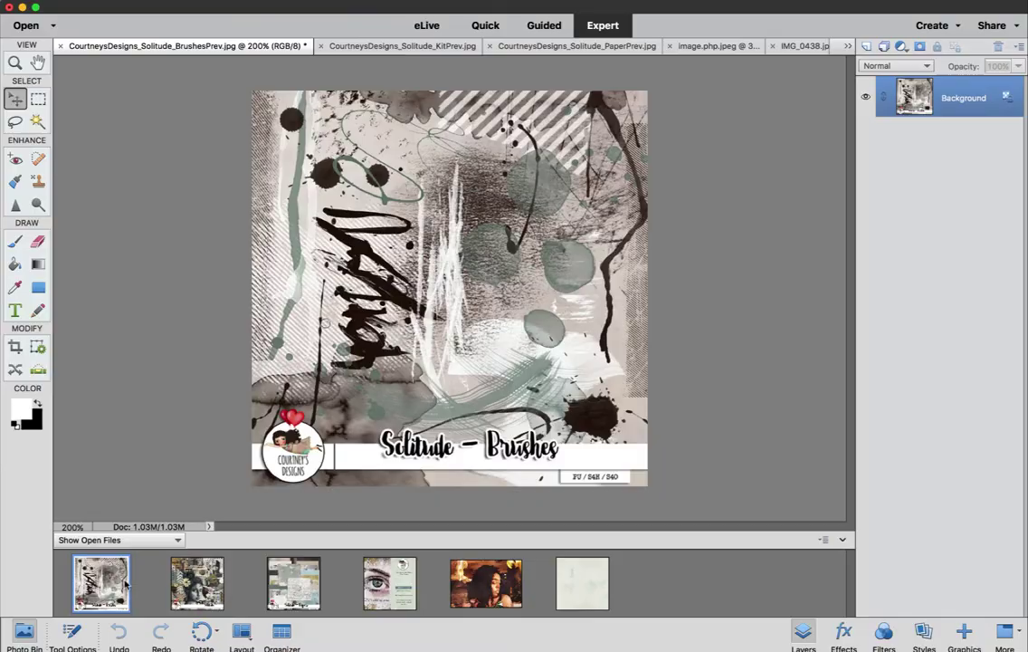
{"action": "key", "text": "ctrl+Tab"}
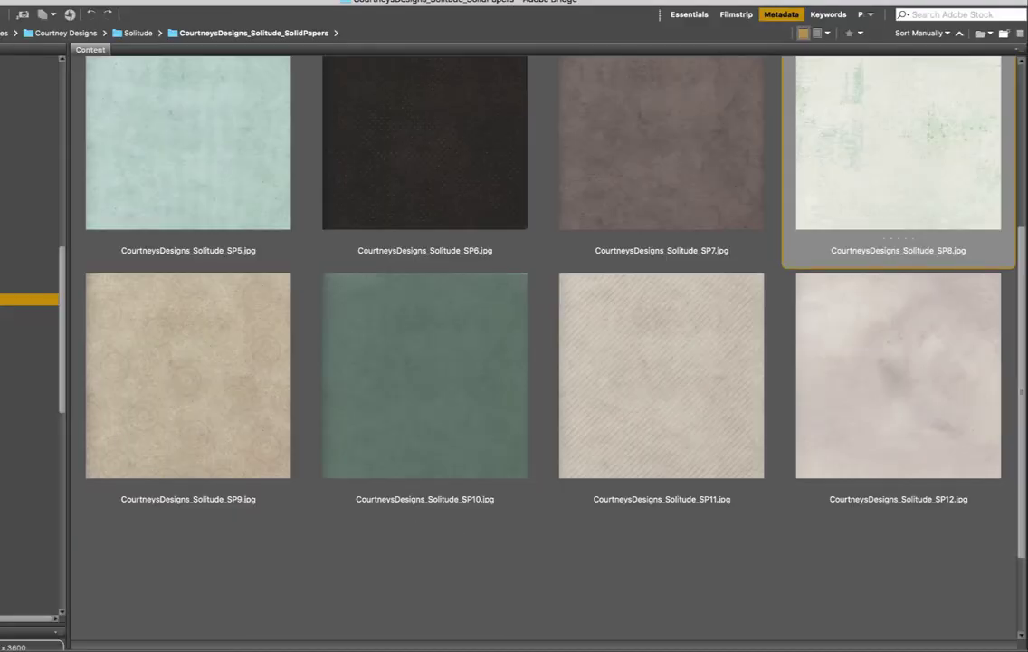
Step: Open the Solitude Elements1 folder in Bridge and scroll through all its thumbnails
{"action": "left_click", "coordinate": [27, 275]}
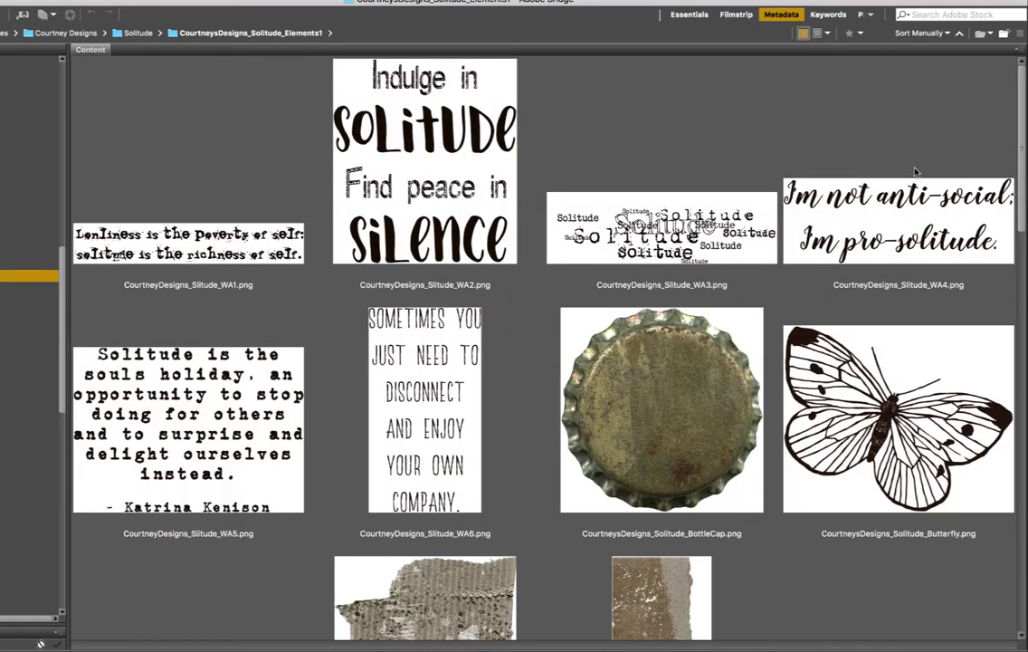
{"action": "scroll", "coordinate": [1017, 176], "scroll_direction": "down", "scroll_amount": 3}
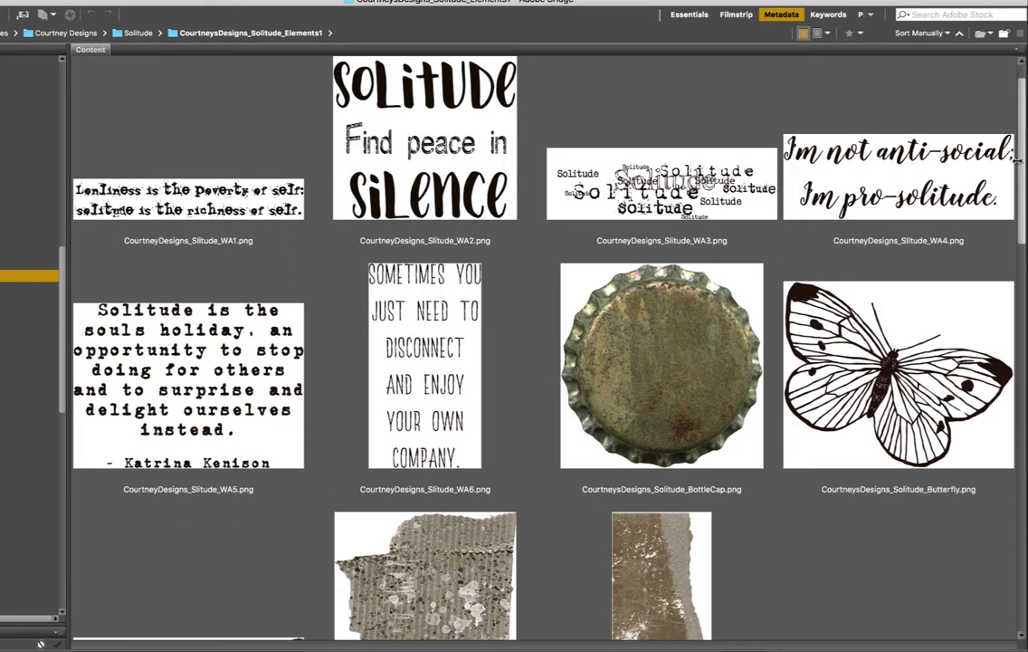
{"action": "scroll", "coordinate": [1016, 176], "scroll_direction": "down", "scroll_amount": 10}
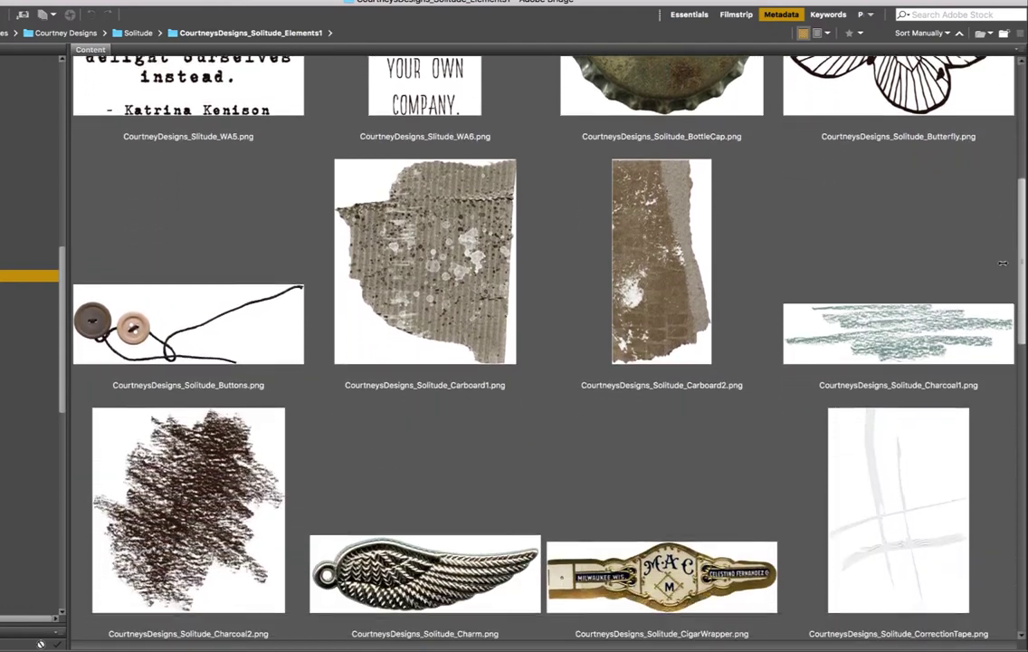
{"action": "scroll", "coordinate": [1004, 278], "scroll_direction": "down", "scroll_amount": 3}
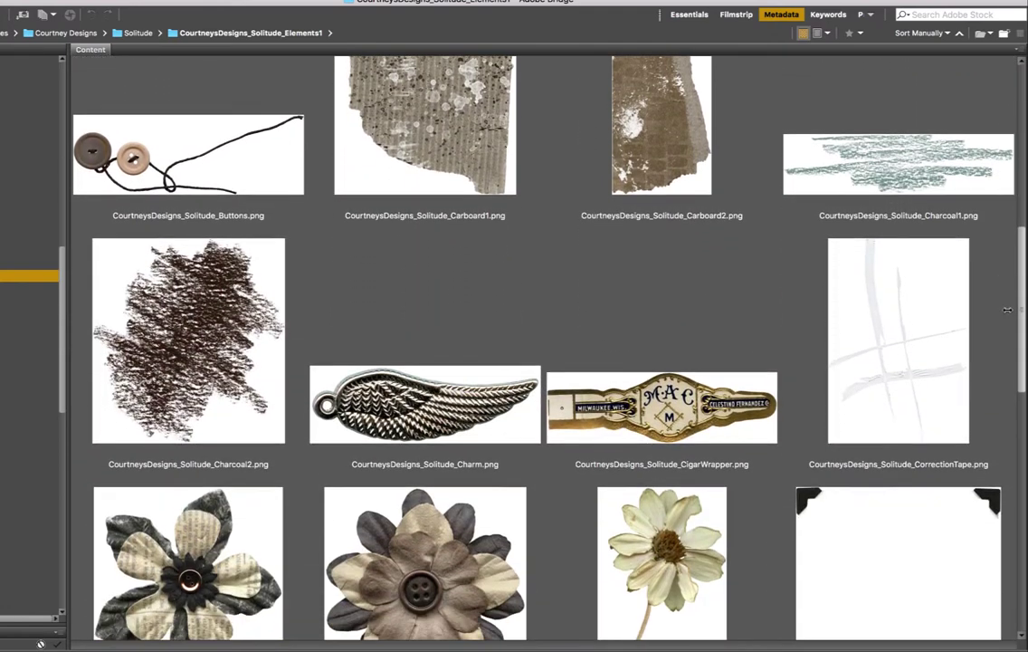
{"action": "scroll", "coordinate": [1007, 313], "scroll_direction": "down", "scroll_amount": 5}
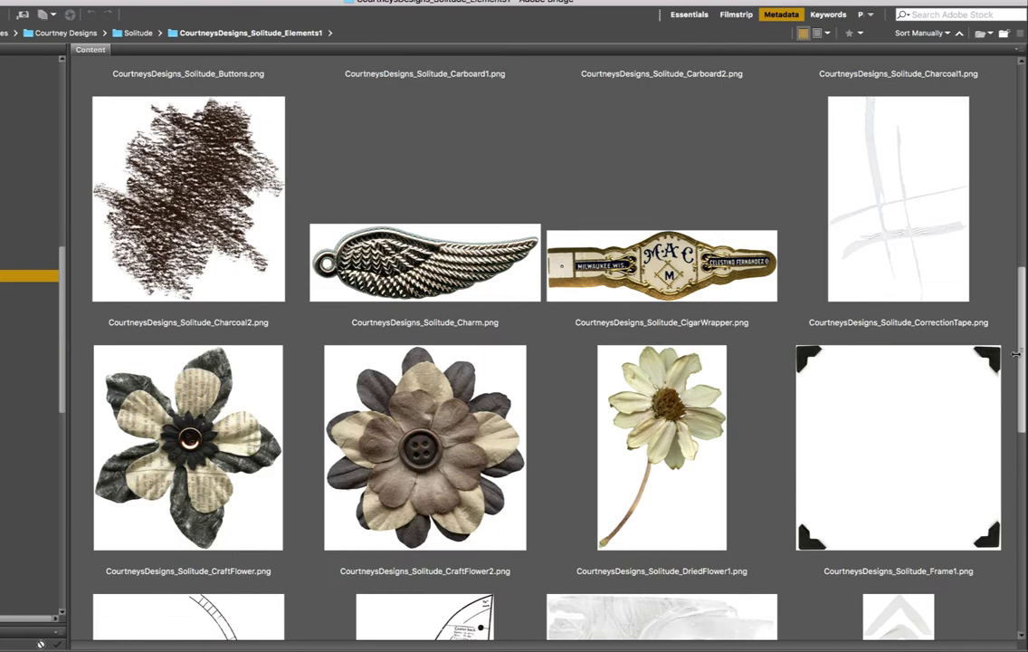
{"action": "scroll", "coordinate": [1018, 370], "scroll_direction": "down", "scroll_amount": 5}
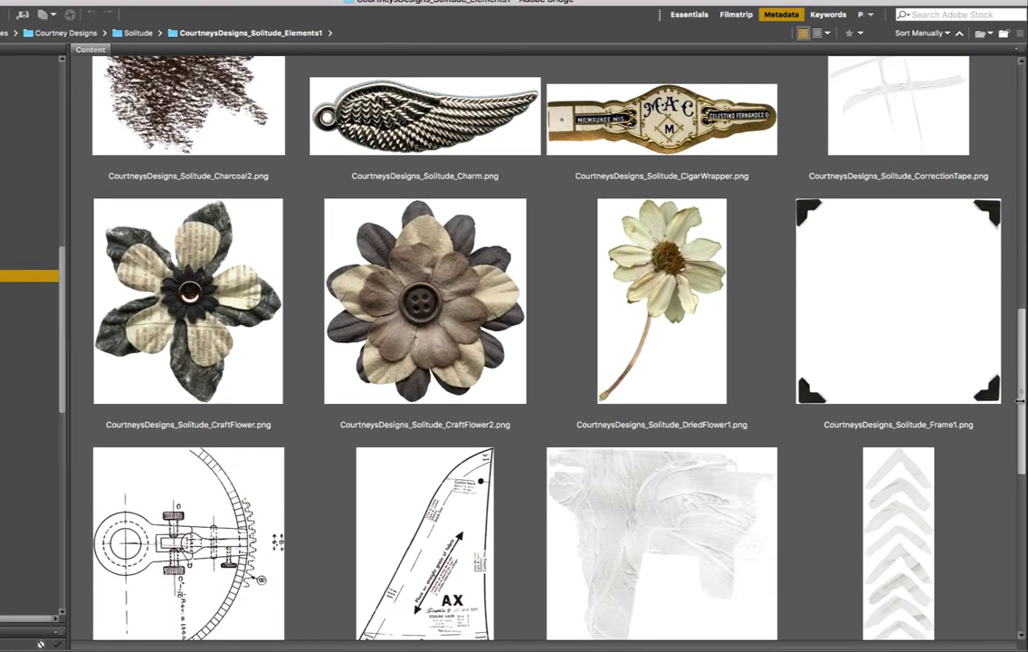
{"action": "scroll", "coordinate": [1018, 418], "scroll_direction": "down", "scroll_amount": 4}
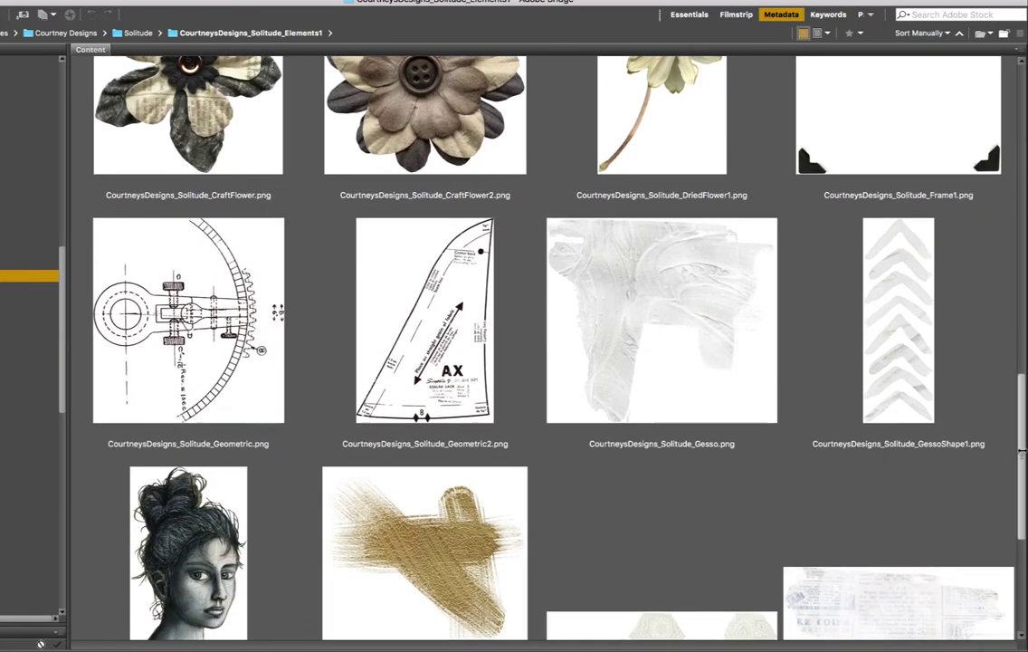
{"action": "scroll", "coordinate": [905, 371], "scroll_direction": "down", "scroll_amount": 5}
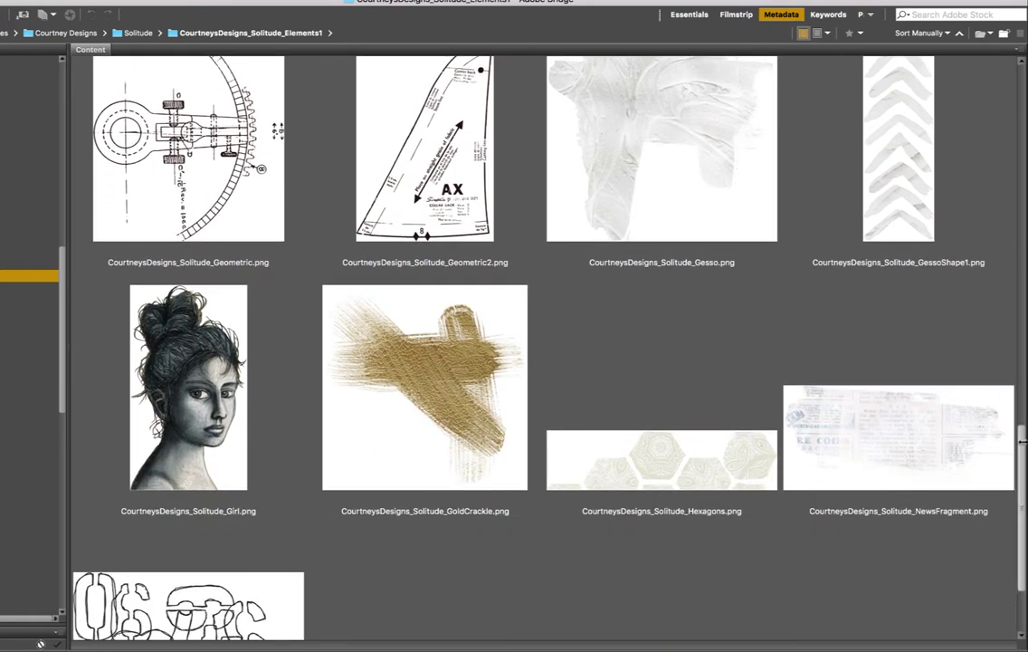
{"action": "scroll", "coordinate": [1022, 465], "scroll_direction": "down", "scroll_amount": 2}
{"action": "scroll", "coordinate": [1021, 465], "scroll_direction": "down", "scroll_amount": 1}
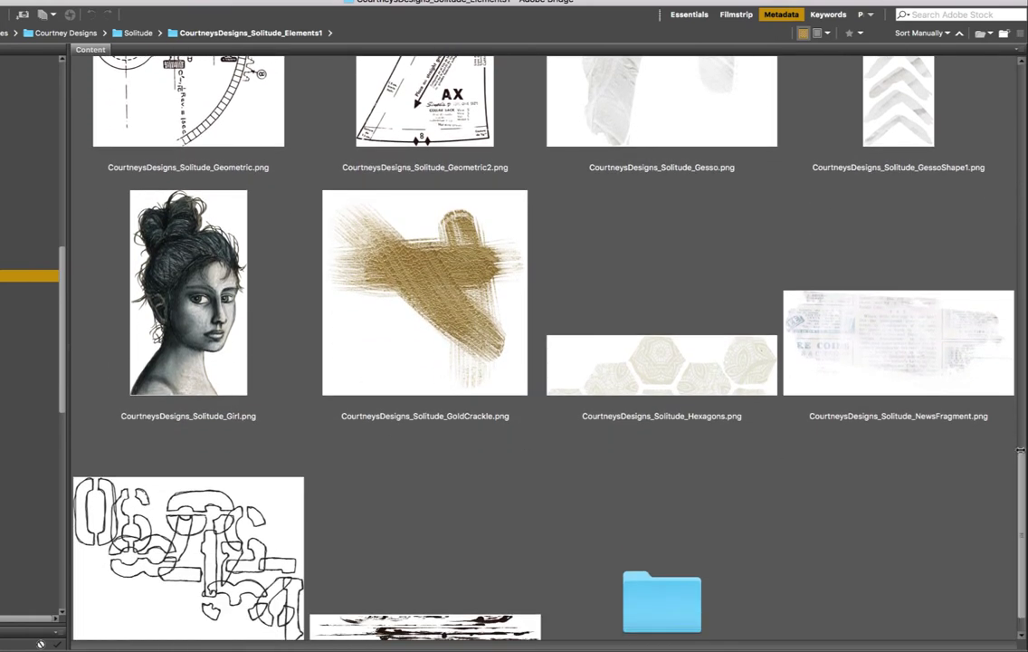
{"action": "scroll", "coordinate": [902, 453], "scroll_direction": "down", "scroll_amount": 1}
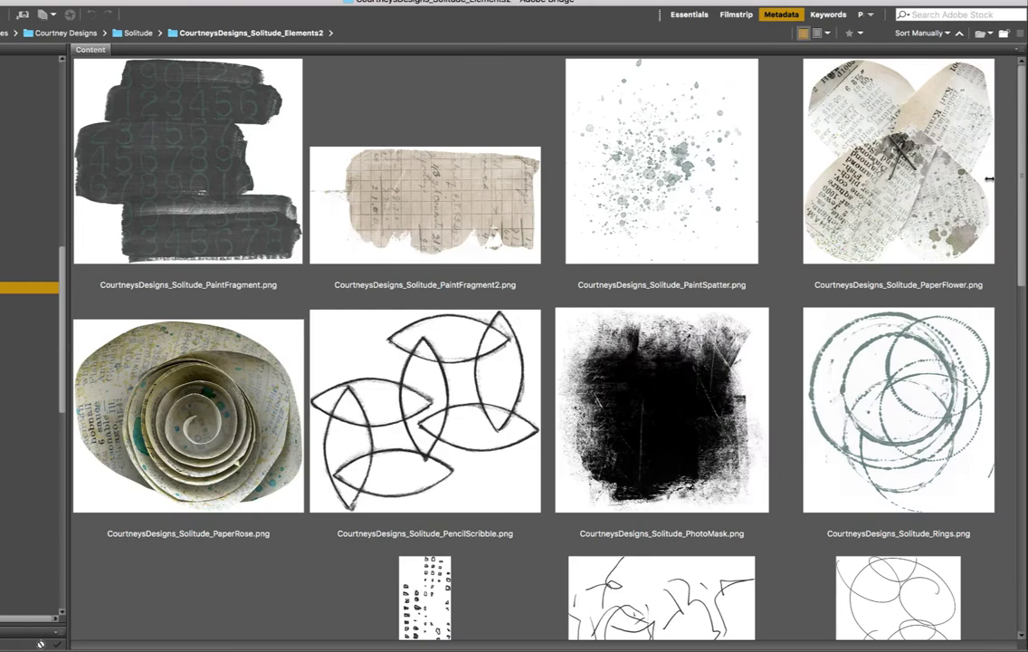
Step: Move on to Elements2 and scroll down to TornPapers4, Watercolor1 and the Goodies folder
{"action": "left_click_drag", "start_coordinate": [1016, 206], "coordinate": [1017, 282]}
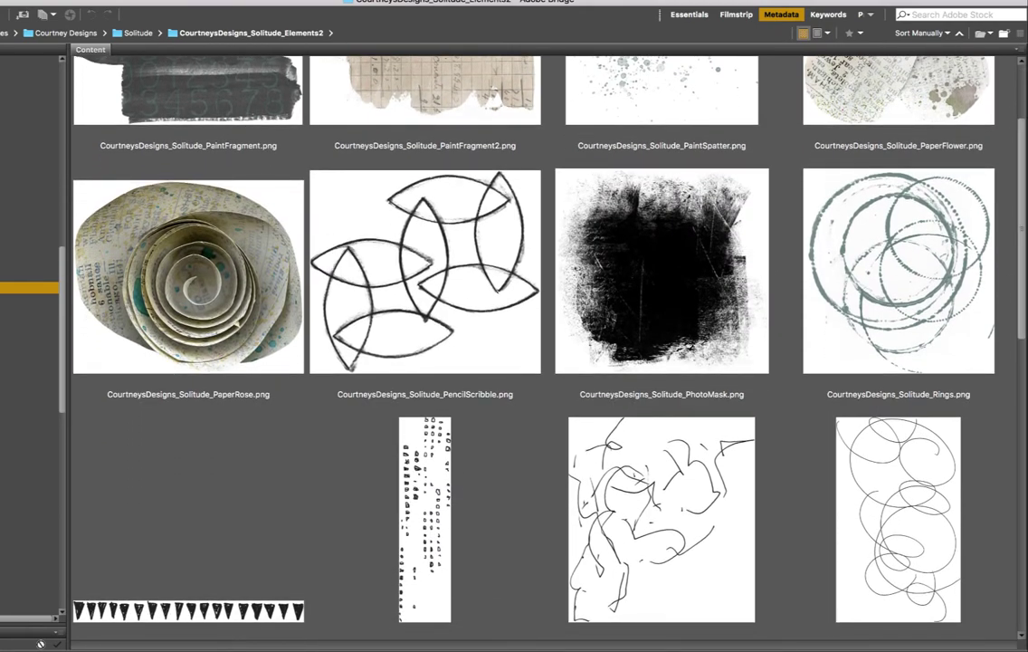
{"action": "scroll", "coordinate": [1017, 283], "scroll_direction": "down", "scroll_amount": 8}
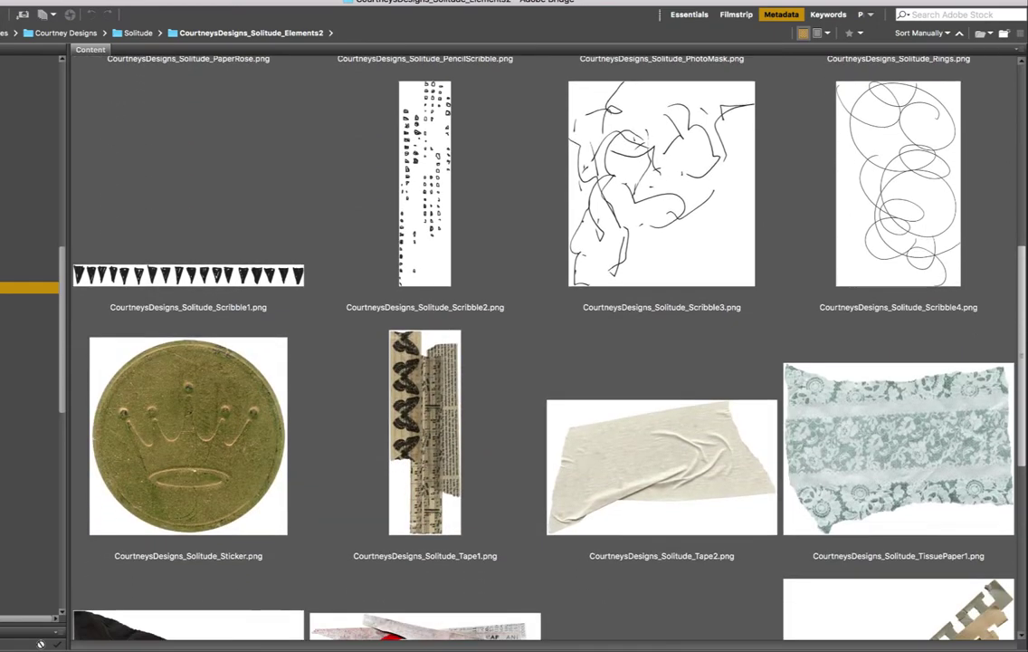
{"action": "scroll", "coordinate": [1017, 282], "scroll_direction": "down", "scroll_amount": 5}
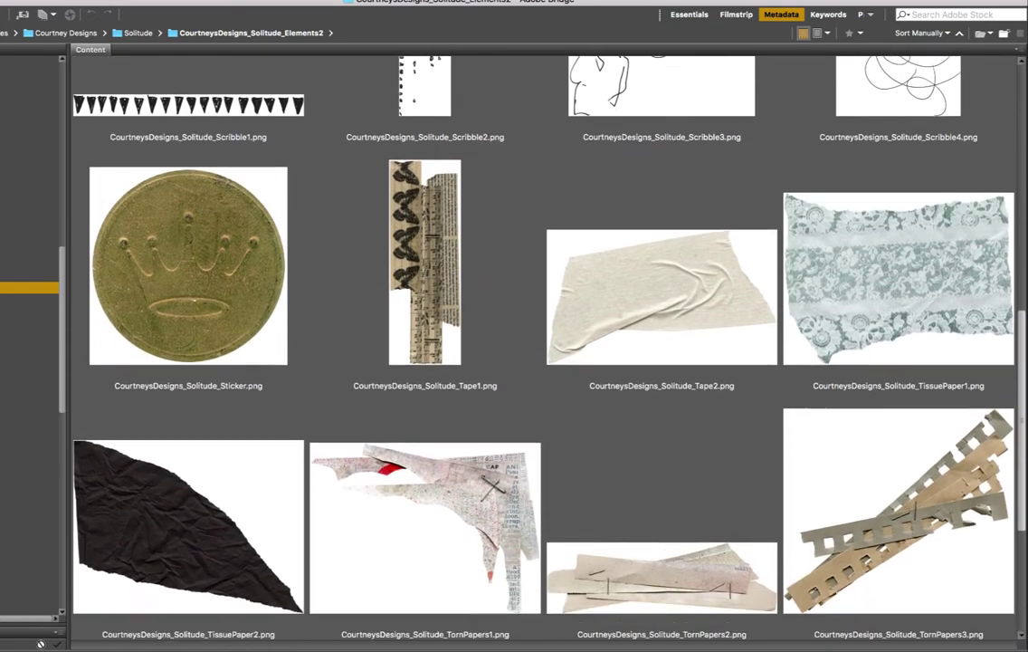
{"action": "scroll", "coordinate": [1017, 282], "scroll_direction": "down", "scroll_amount": 4}
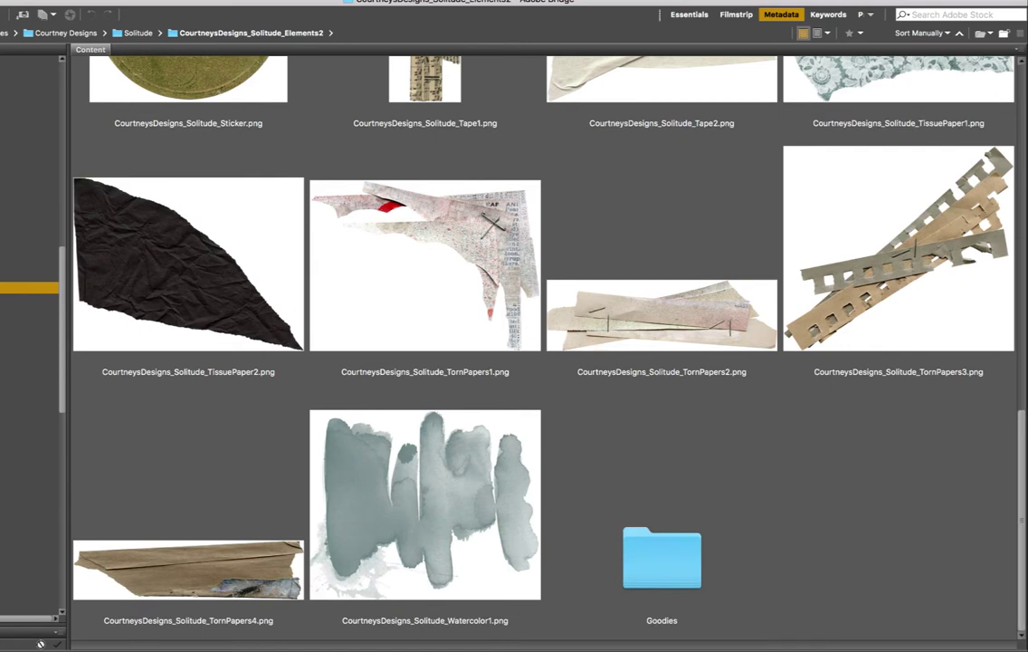
{"action": "left_click", "coordinate": [27, 298]}
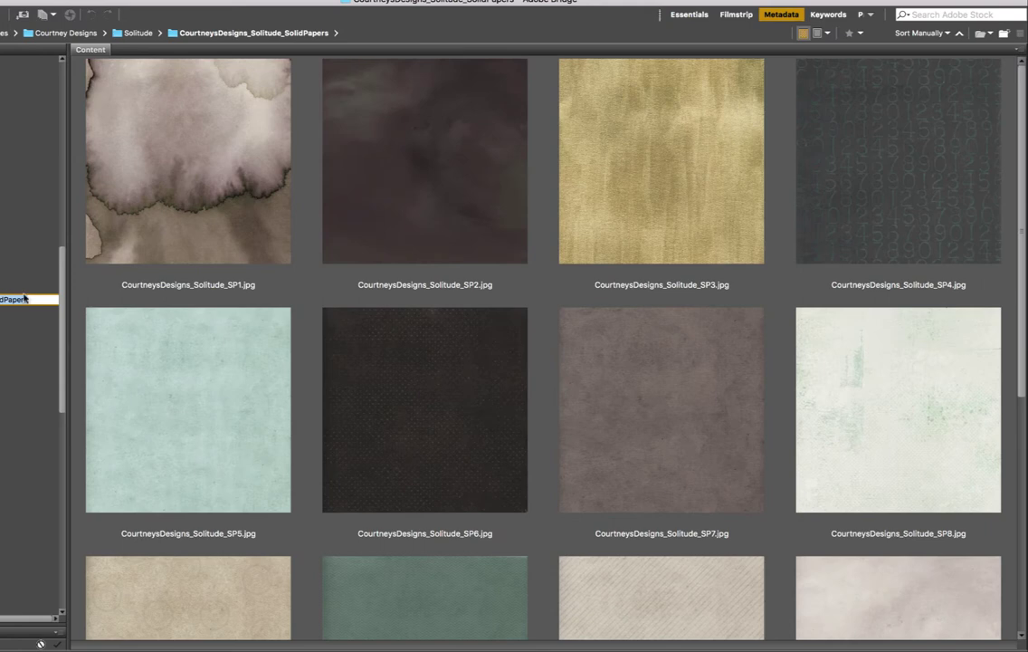
{"action": "left_click_drag", "start_coordinate": [1020, 214], "coordinate": [1021, 425]}
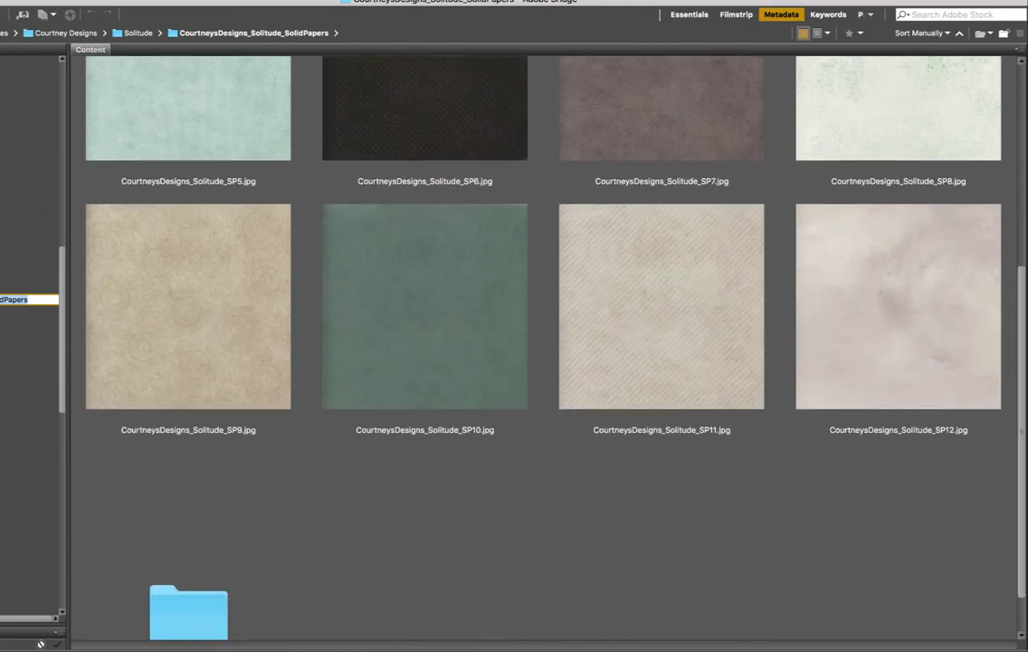
{"action": "key", "text": "Return"}
{"action": "key", "text": "Up"}
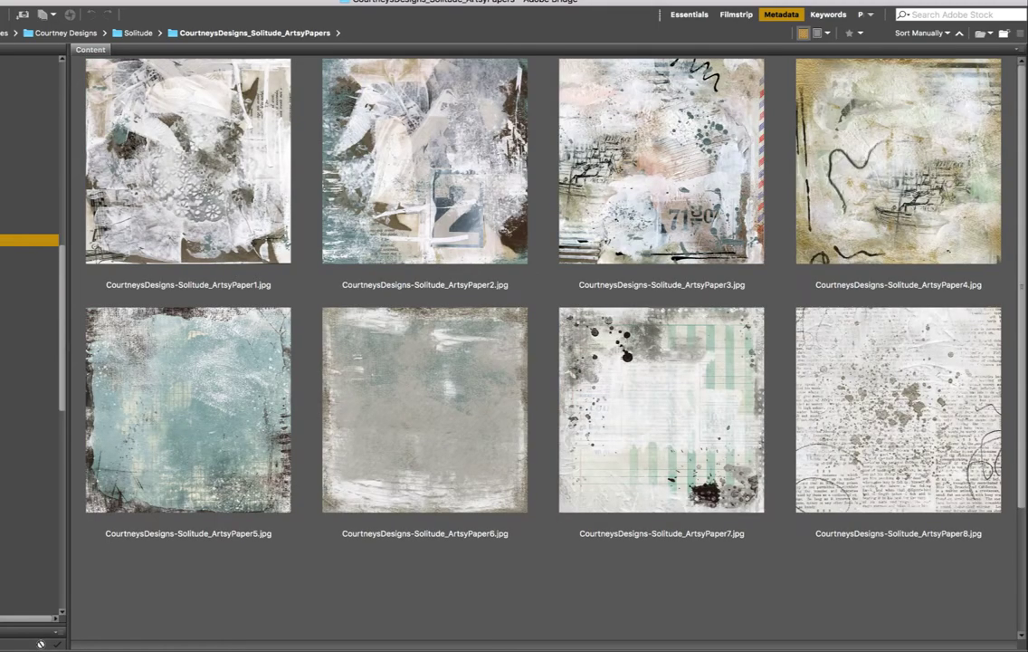
{"action": "key", "text": "Return"}
{"action": "key", "text": "Tab"}
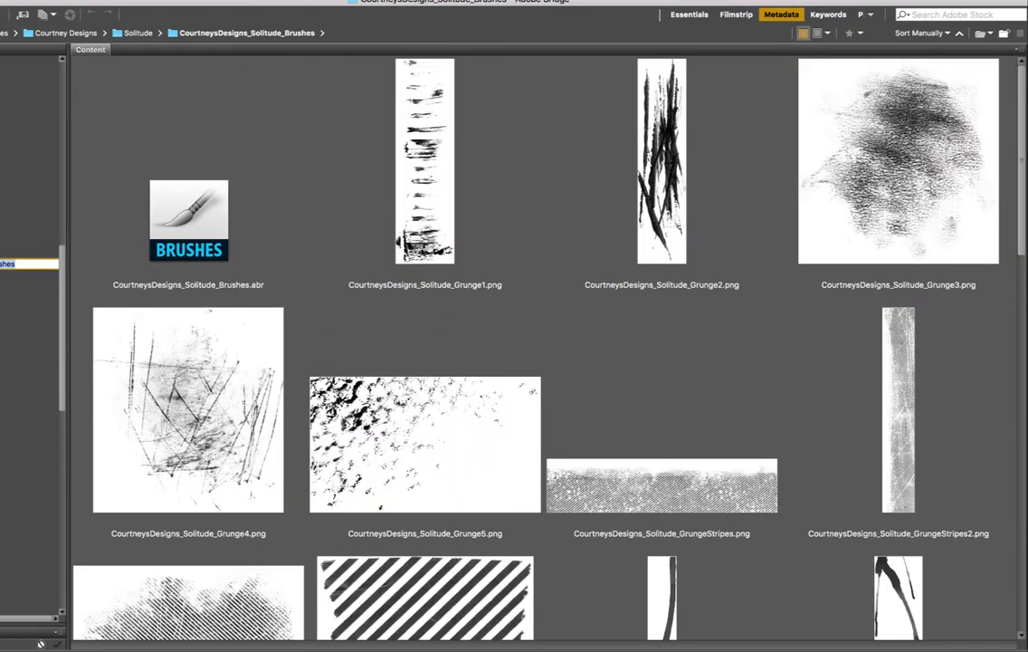
{"action": "left_click", "coordinate": [329, 331]}
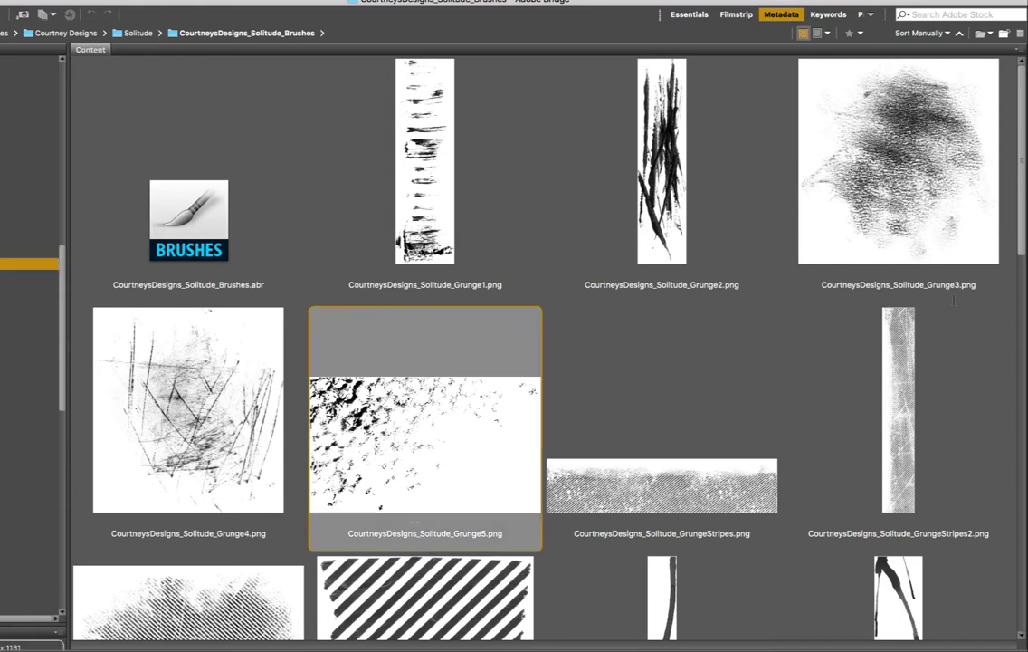
{"action": "scroll", "coordinate": [1020, 235], "scroll_direction": "down", "scroll_amount": 2}
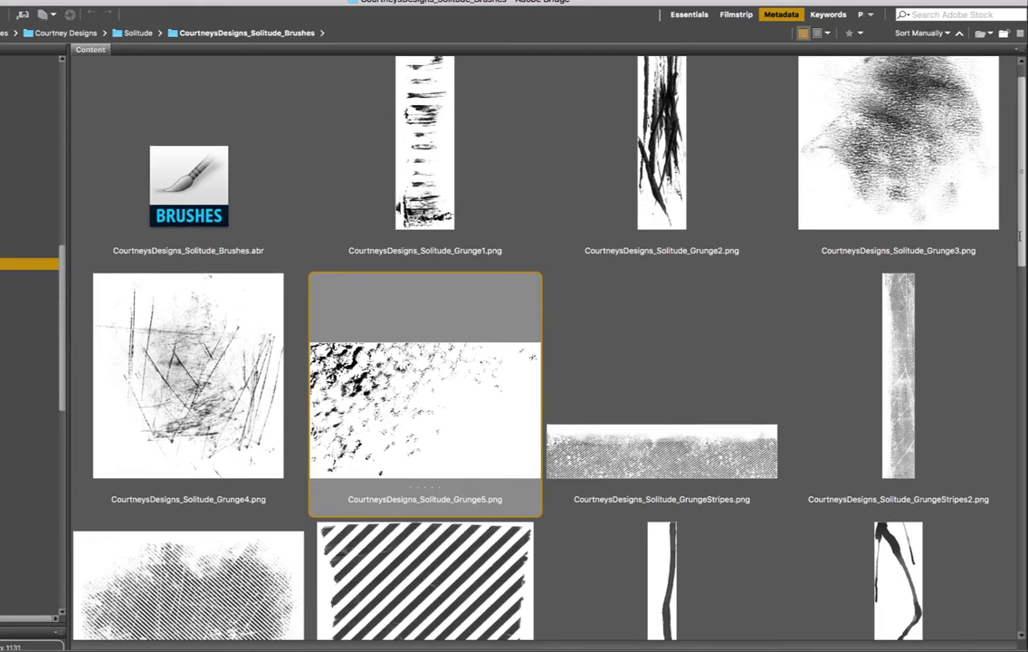
{"action": "scroll", "coordinate": [1020, 235], "scroll_direction": "down", "scroll_amount": 10}
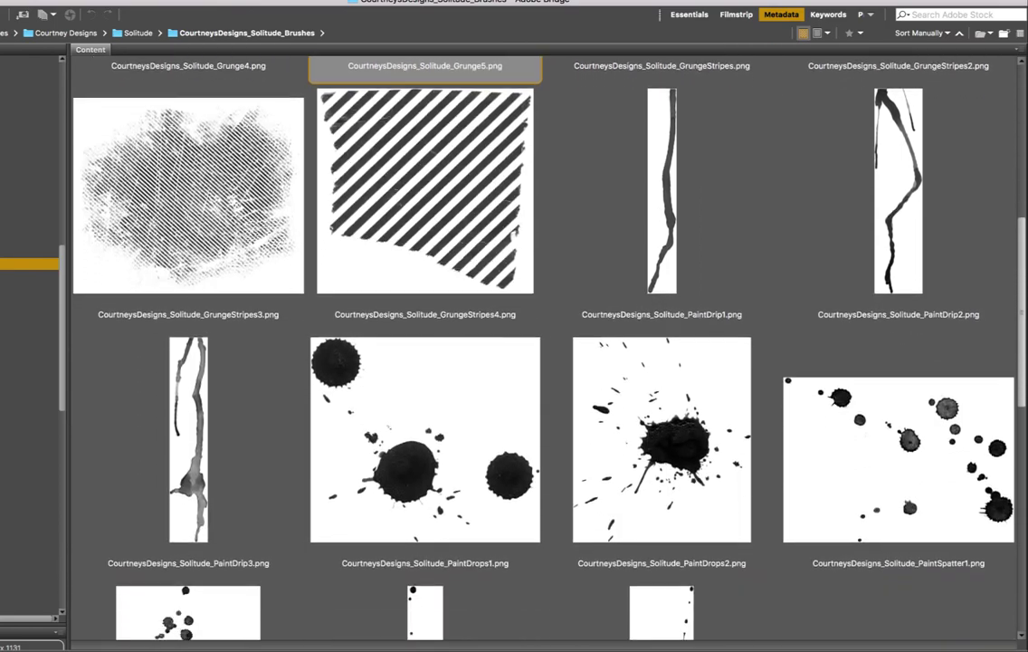
{"action": "scroll", "coordinate": [1020, 235], "scroll_direction": "down", "scroll_amount": 12}
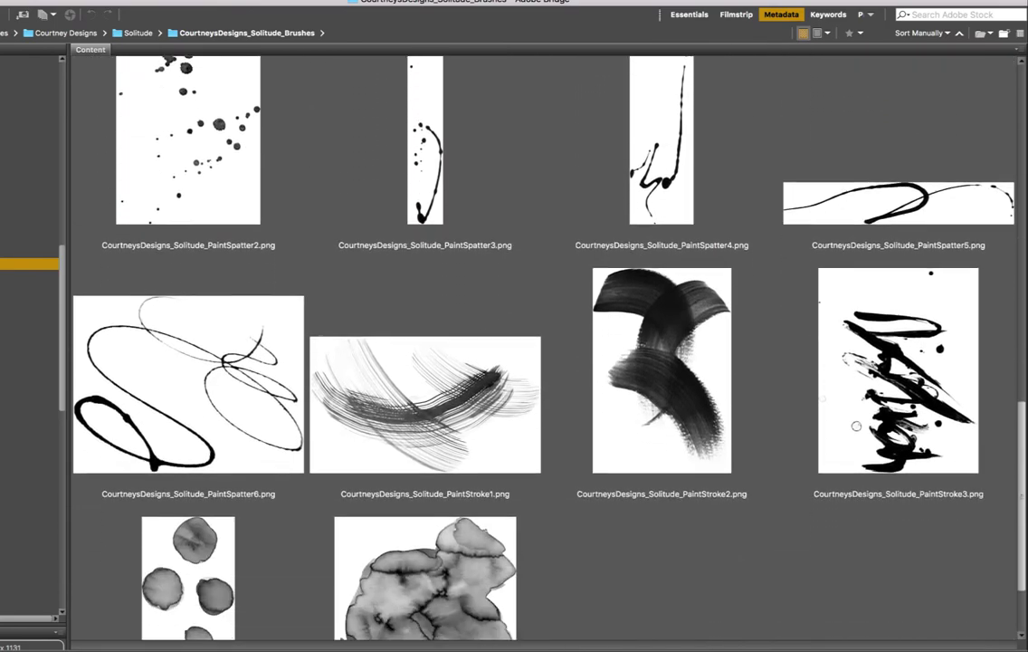
{"action": "scroll", "coordinate": [504, 368], "scroll_direction": "down", "scroll_amount": 3}
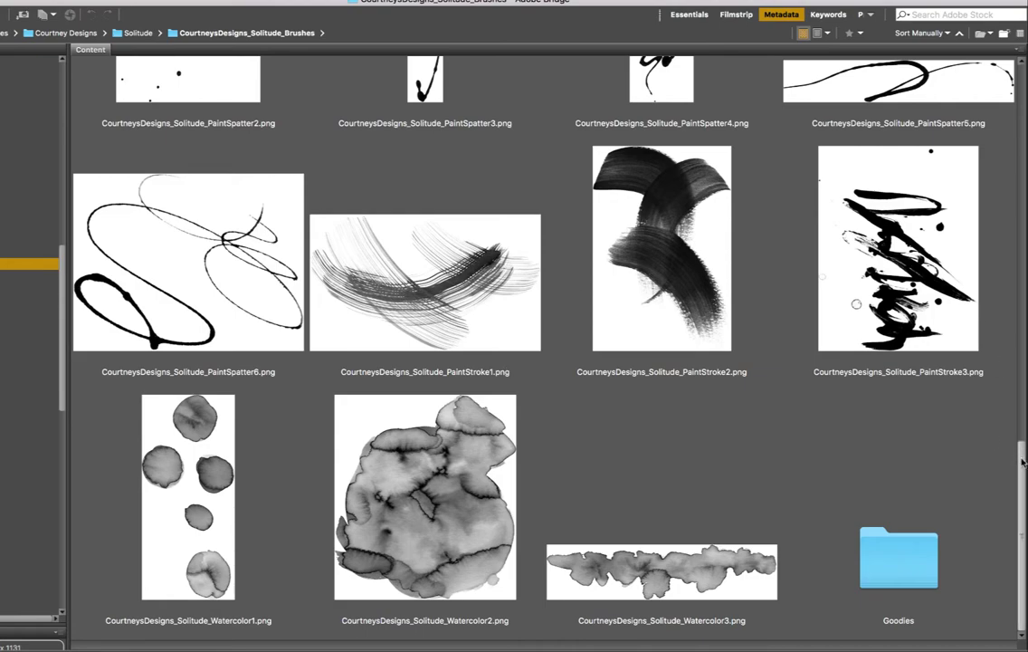
{"action": "scroll", "coordinate": [1021, 462], "scroll_direction": "up", "scroll_amount": 12}
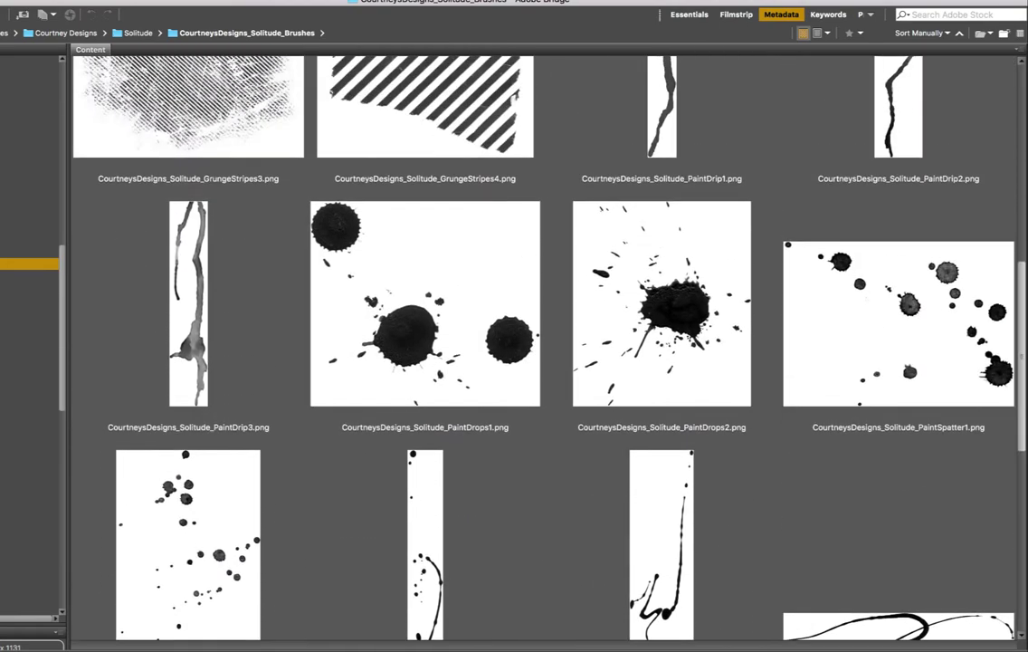
{"action": "scroll", "coordinate": [543, 344], "scroll_direction": "up", "scroll_amount": 10}
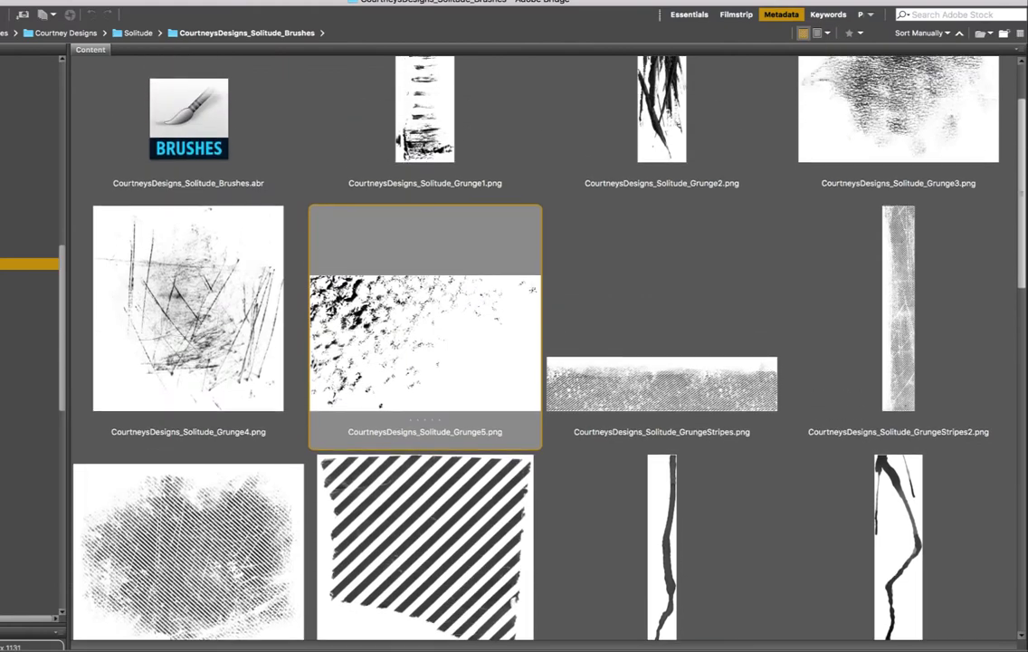
{"action": "scroll", "coordinate": [1021, 145], "scroll_direction": "up", "scroll_amount": 4}
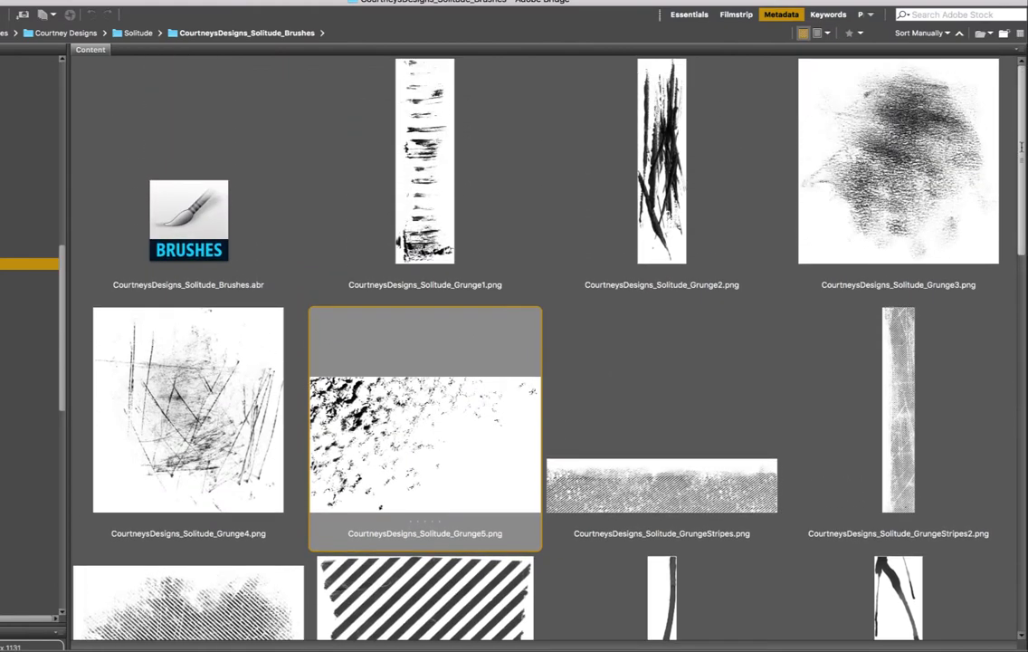
{"action": "scroll", "coordinate": [1021, 146], "scroll_direction": "down", "scroll_amount": 10}
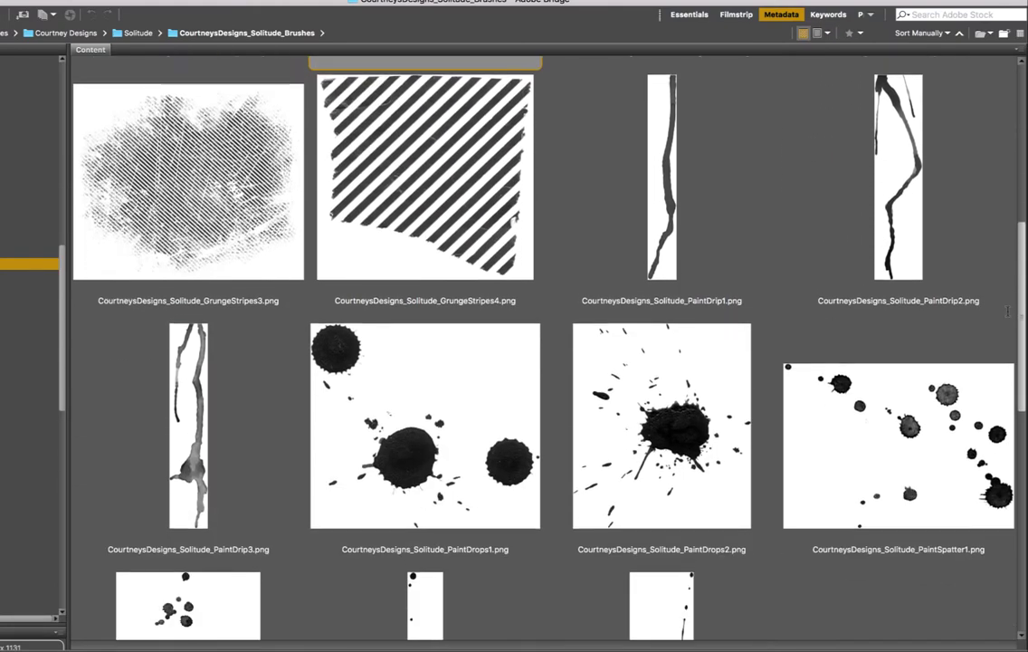
{"action": "scroll", "coordinate": [1007, 310], "scroll_direction": "up", "scroll_amount": 6}
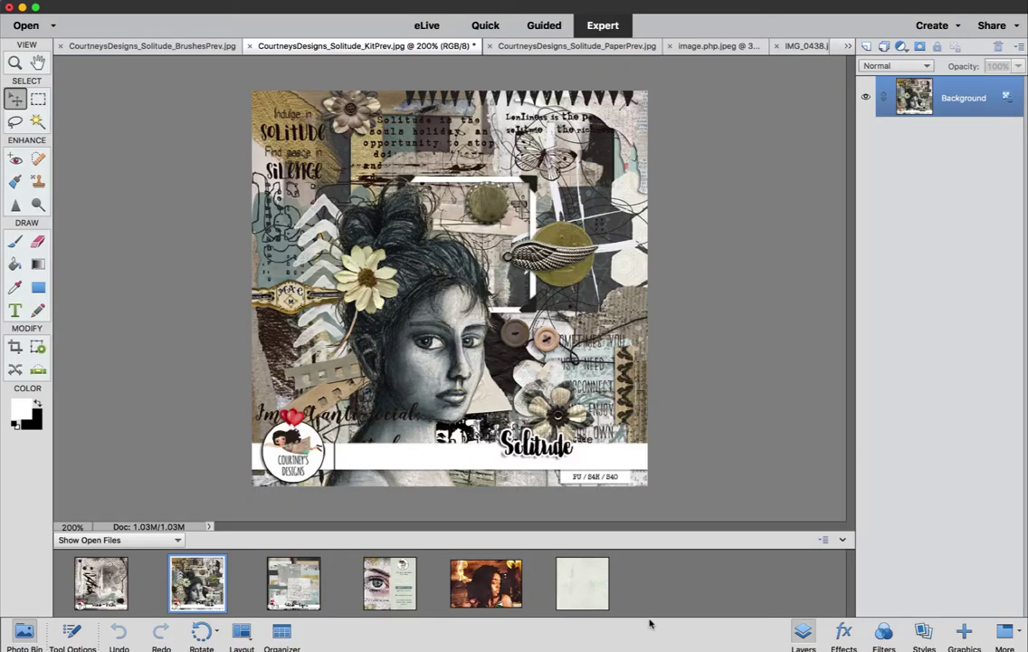
Step: Bring up the SP8 paper, then drag ArtsyPaper3 from Bridge's ArtsyPapers folder into Photoshop Elements
{"action": "left_click", "coordinate": [586, 593]}
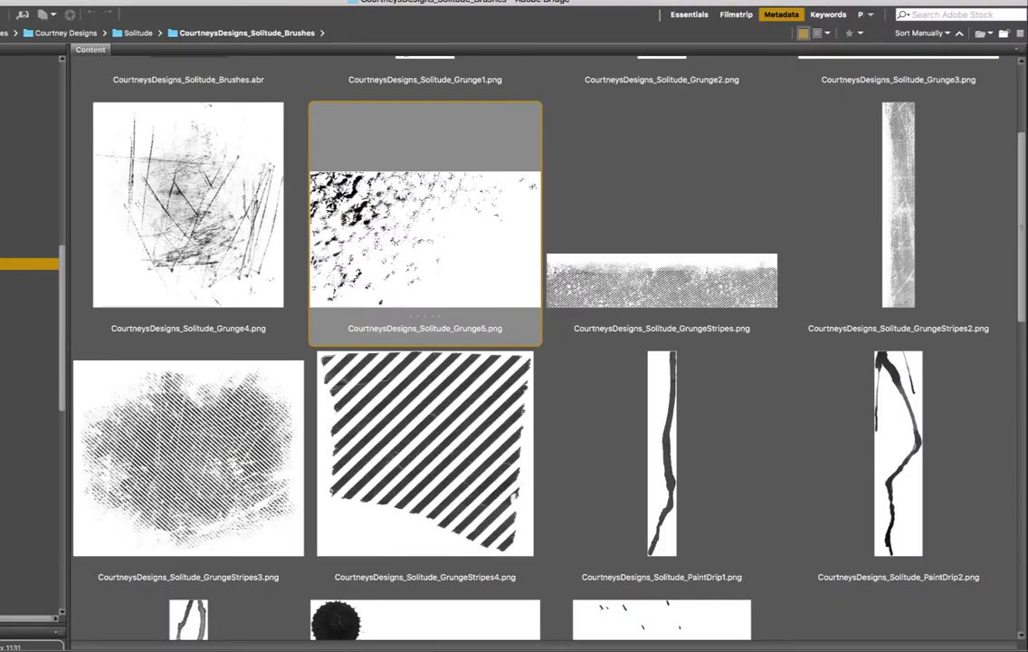
{"action": "left_click", "coordinate": [27, 240]}
{"action": "left_click_drag", "start_coordinate": [616, 197], "coordinate": [814, 649]}
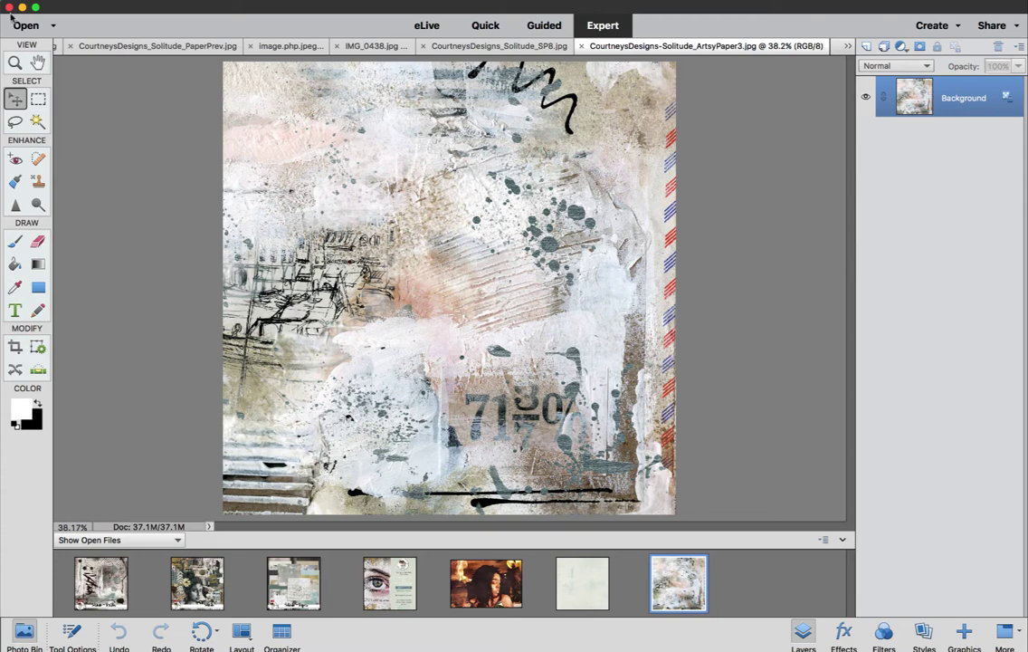
Step: Create a new 10×10 in blank document at 300 ppi
{"action": "left_click", "coordinate": [68, 0]}
{"action": "mouse_move", "coordinate": [136, 0]}
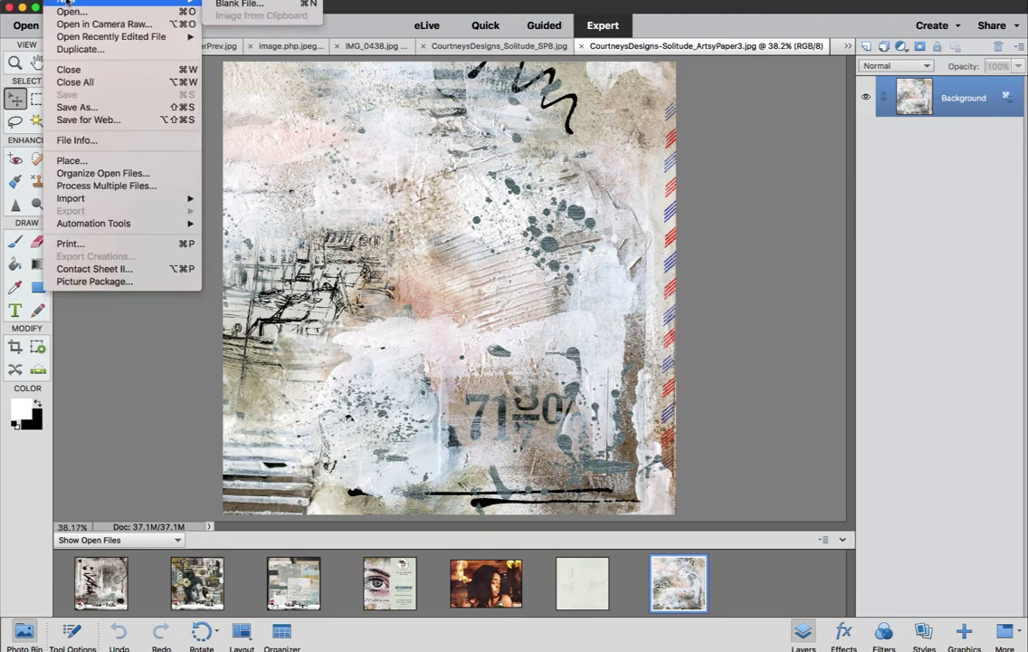
{"action": "left_click", "coordinate": [237, 3]}
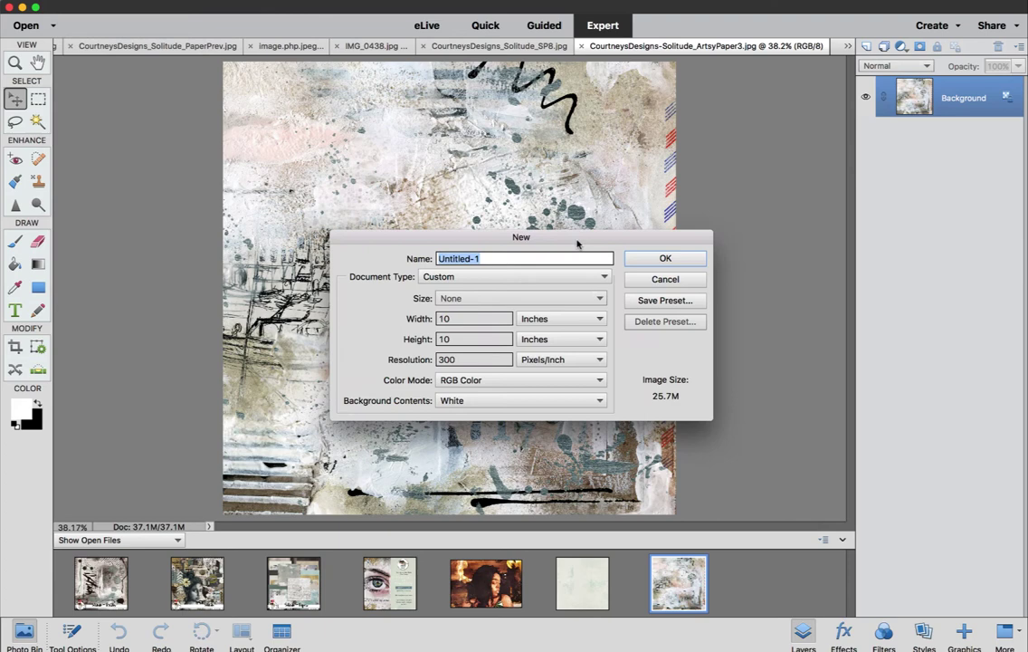
{"action": "left_click", "coordinate": [663, 259]}
Step: Layer SP8 and ArtsyPaper3 onto the new page, then close the SP8 document
{"action": "left_click_drag", "start_coordinate": [582, 570], "coordinate": [506, 338]}
{"action": "left_click_drag", "start_coordinate": [679, 582], "coordinate": [559, 357]}
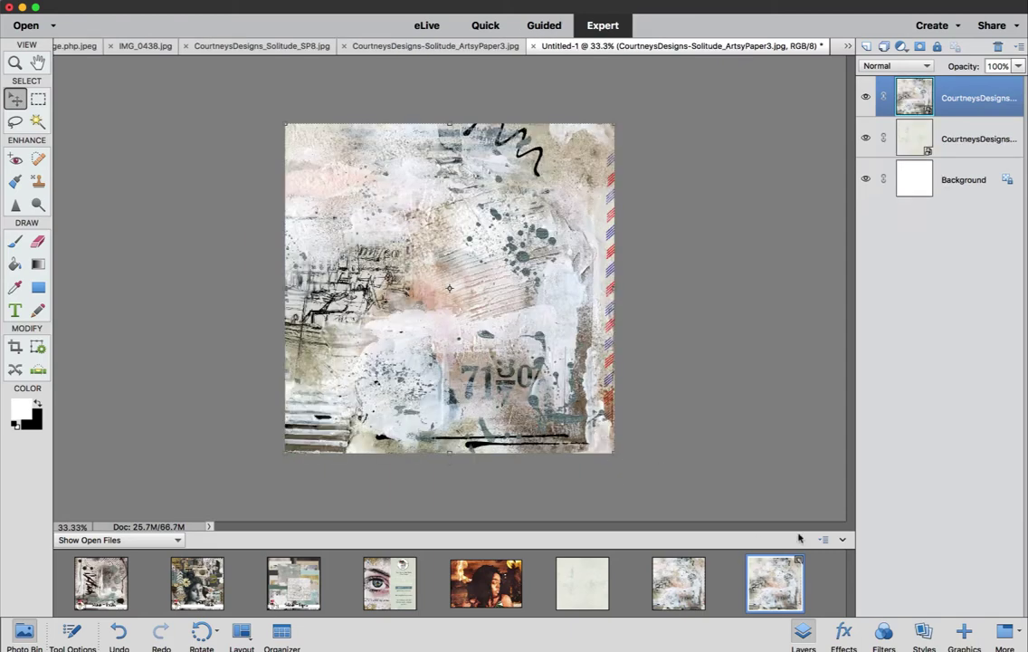
{"action": "double_click", "coordinate": [590, 587]}
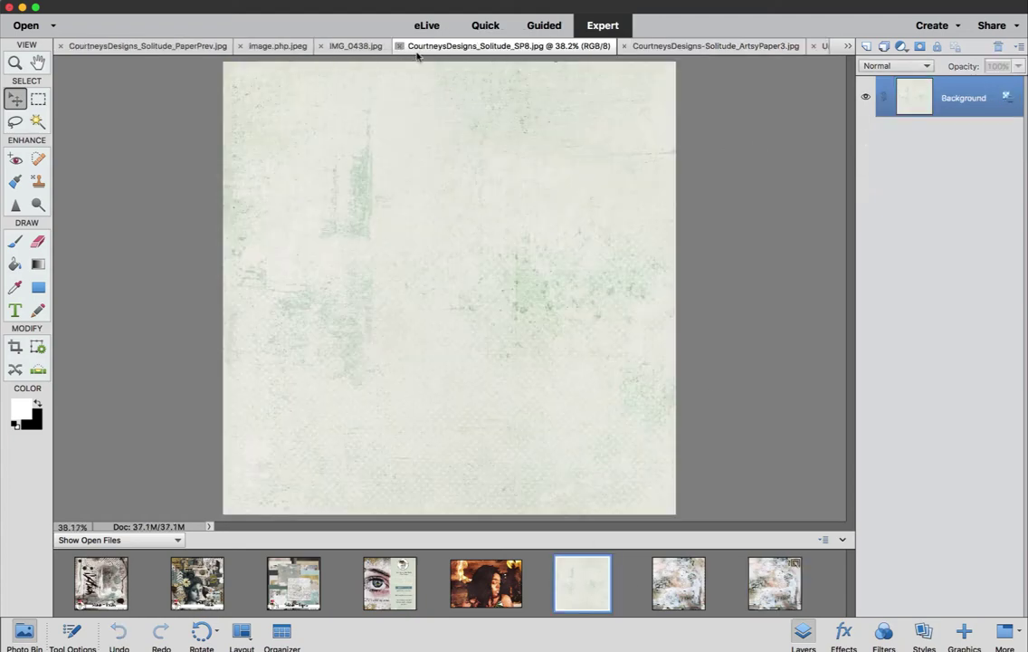
{"action": "key", "text": "super+w"}
{"action": "double_click", "coordinate": [567, 573]}
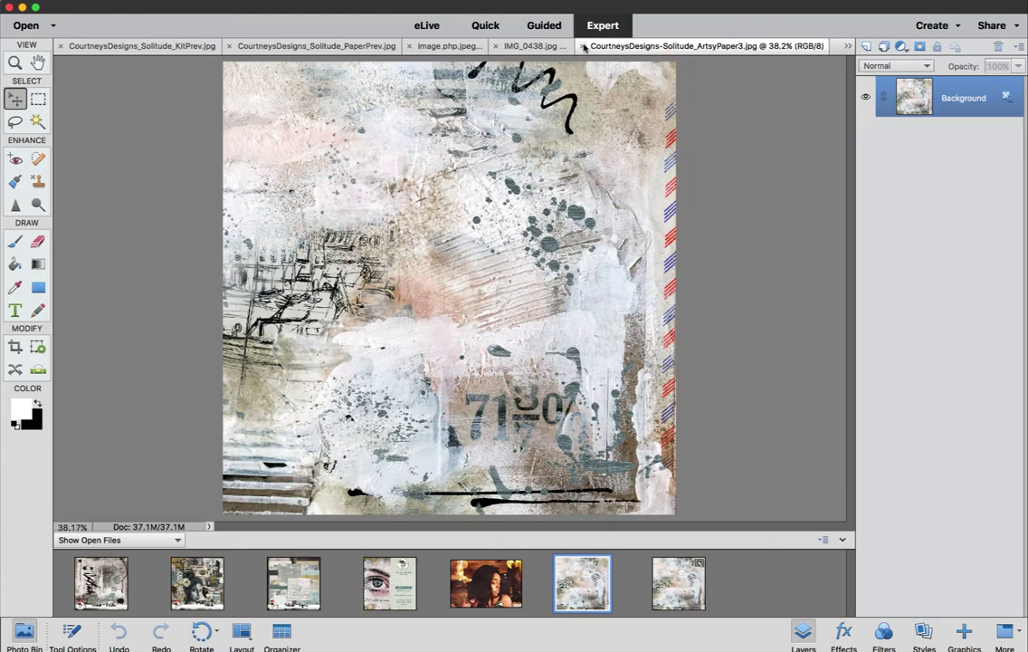
Step: Close ArtsyPaper3 and open Grunge3 from Bridge's Solitude Brushes folder in Photoshop Elements
{"action": "left_click", "coordinate": [582, 45]}
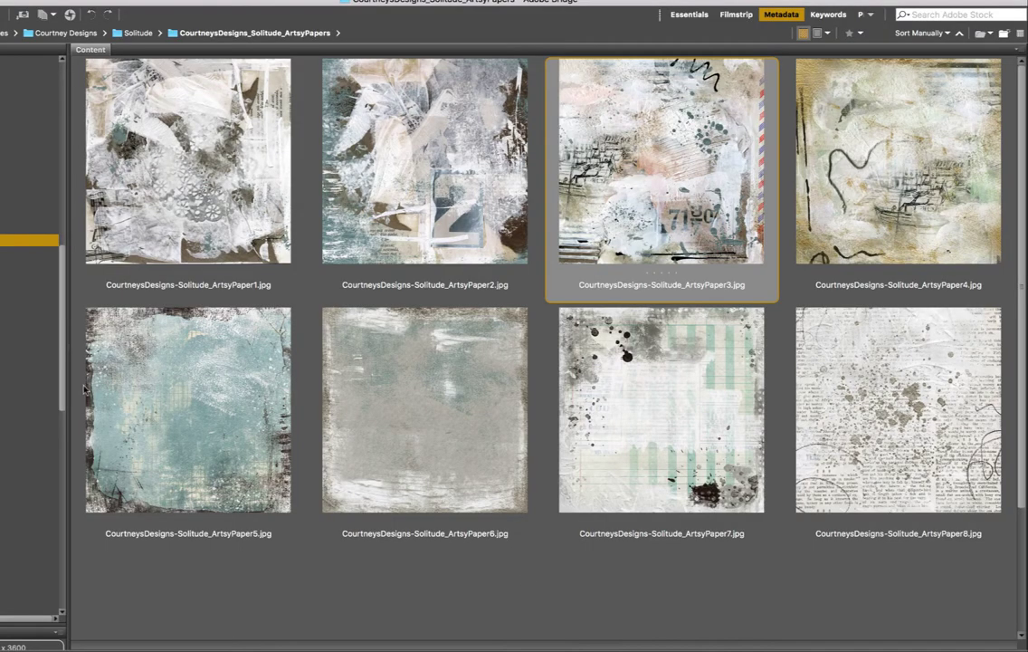
{"action": "left_click", "coordinate": [28, 263]}
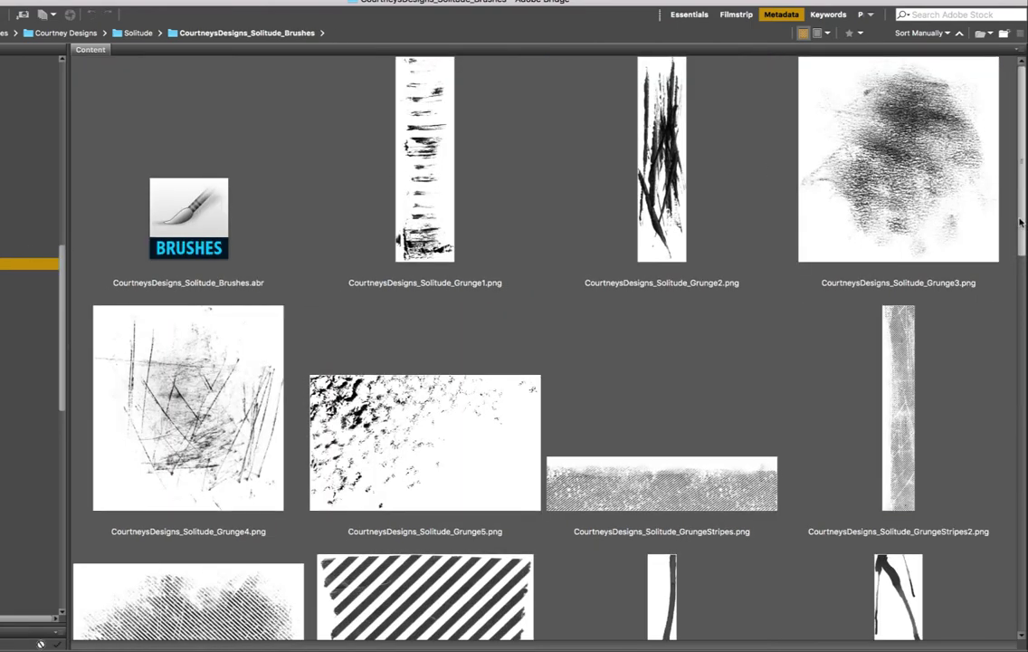
{"action": "mouse_move", "coordinate": [1021, 202]}
{"action": "left_mouse_down"}
{"action": "mouse_move", "coordinate": [1020, 342]}
{"action": "mouse_move", "coordinate": [1020, 243]}
{"action": "left_mouse_up"}
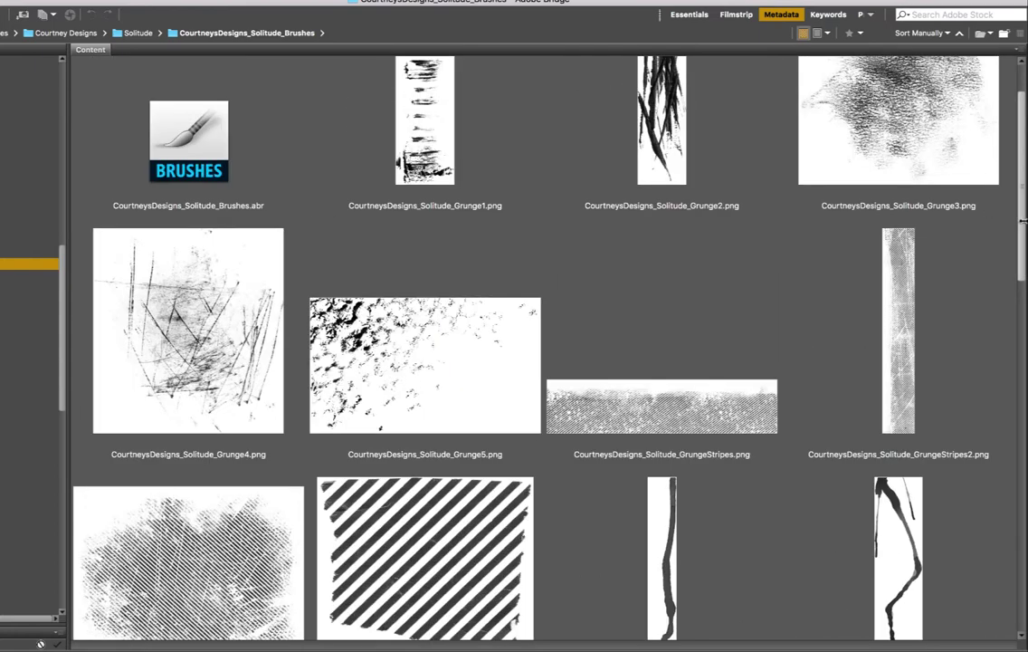
{"action": "left_click_drag", "start_coordinate": [1021, 185], "coordinate": [1021, 163]}
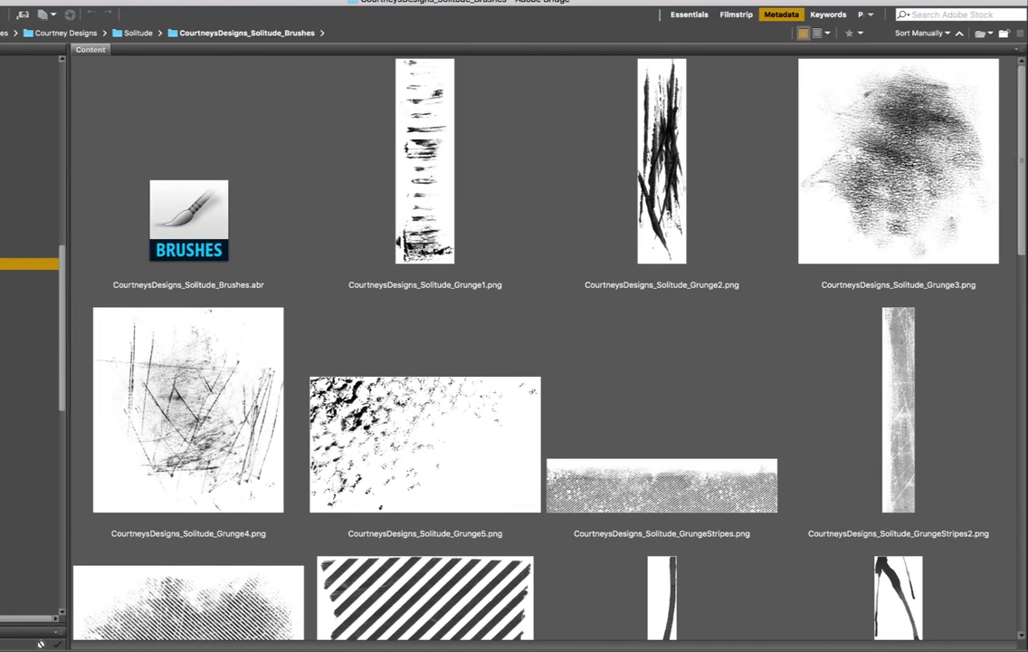
{"action": "left_click_drag", "start_coordinate": [937, 145], "coordinate": [449, 288]}
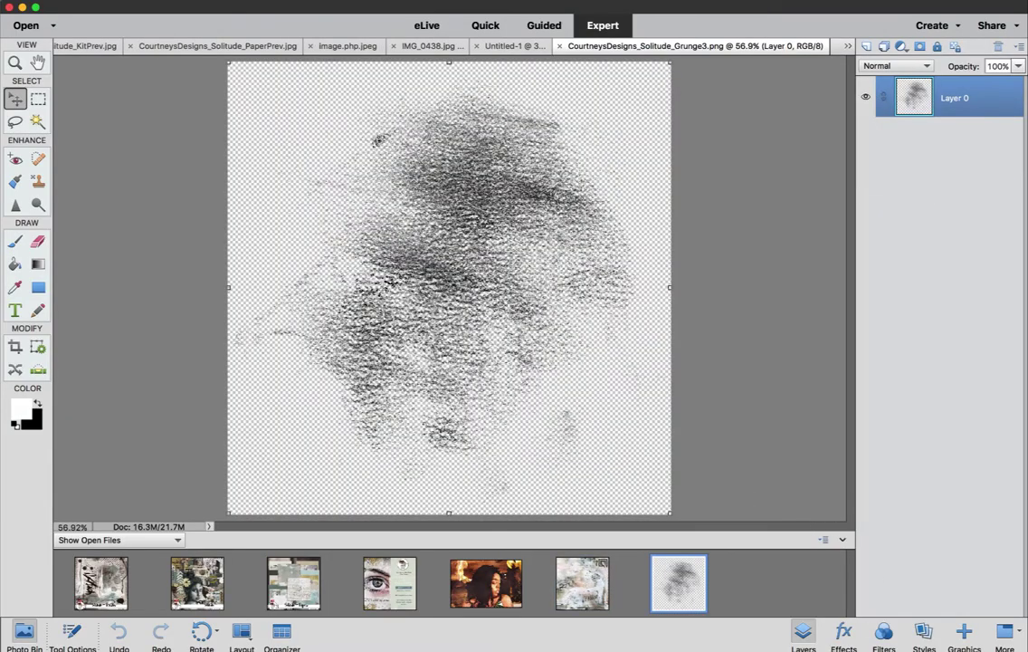
Step: Open GrungeStripes3 from Bridge as well, then return to the Untitled-1 page
{"action": "key", "text": "super+Tab"}
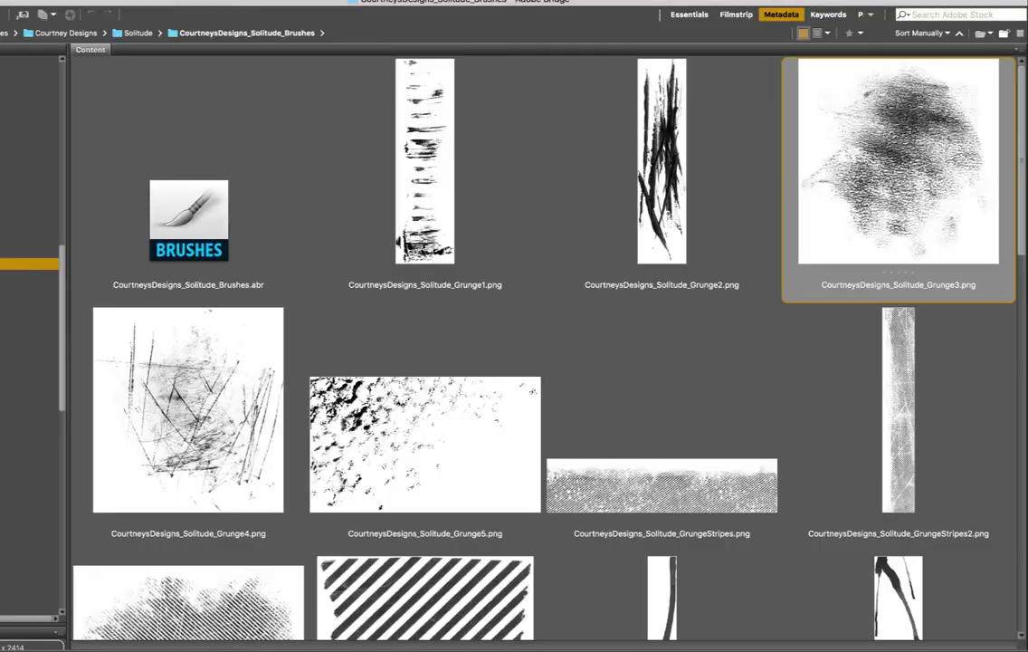
{"action": "left_click", "coordinate": [260, 614]}
{"action": "left_click_drag", "start_coordinate": [260, 613], "coordinate": [639, 365]}
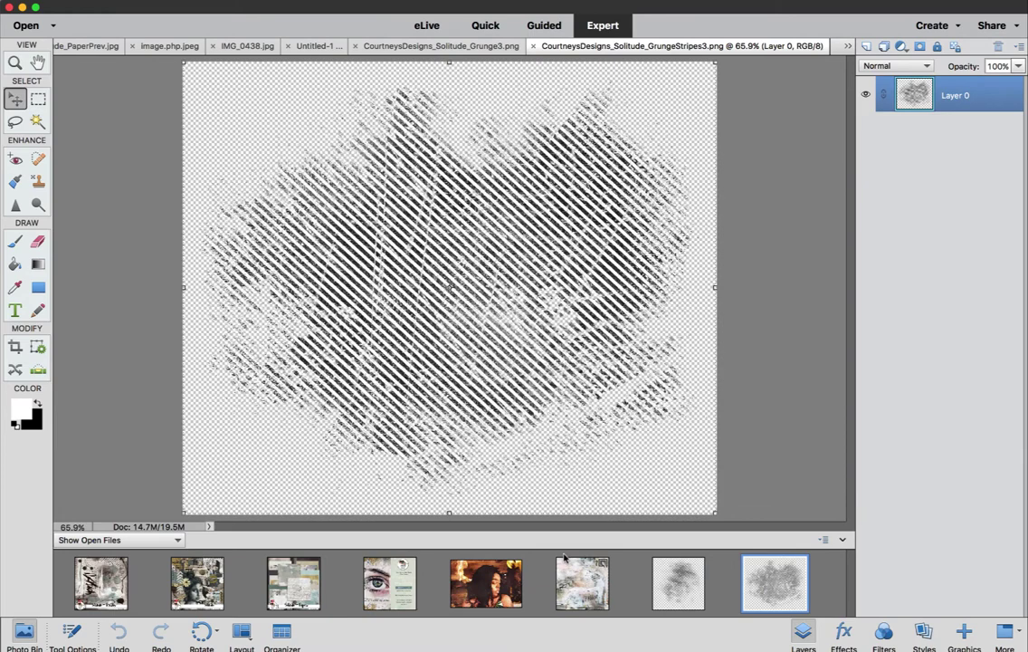
{"action": "left_click", "coordinate": [590, 595]}
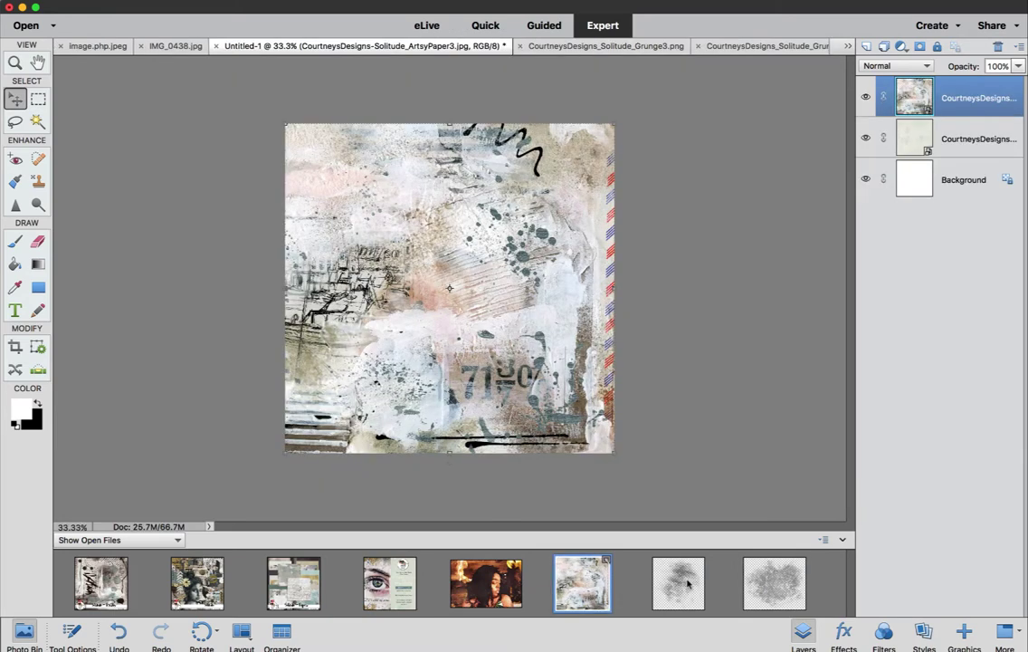
Step: Add Grunge3 and GrungeStripes3 as layers on the page and duplicate the ArtsyPaper3 layer
{"action": "left_click_drag", "start_coordinate": [688, 583], "coordinate": [454, 280]}
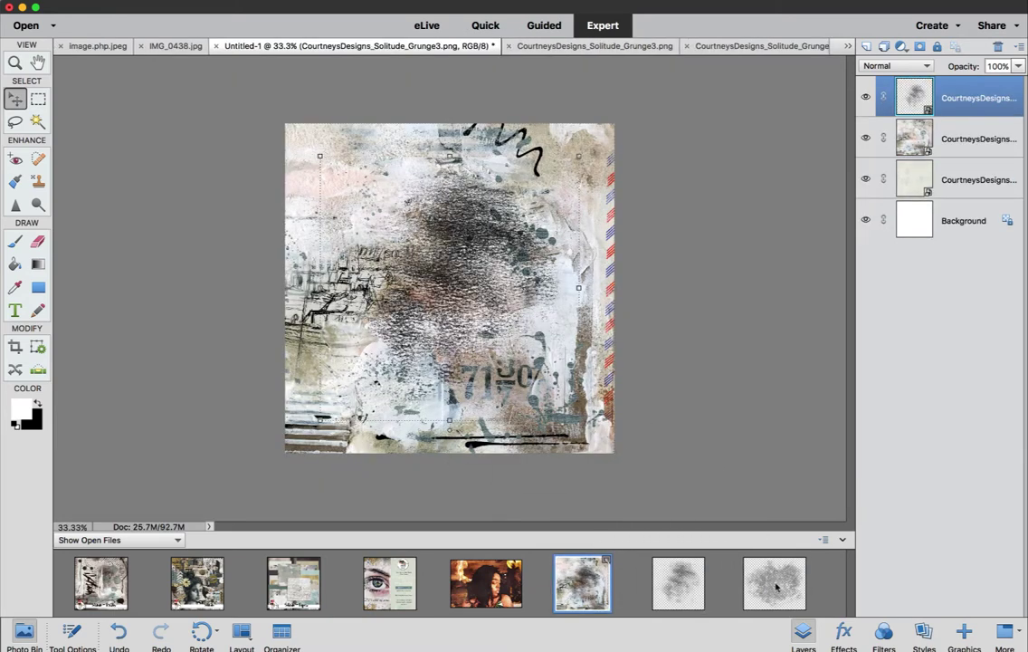
{"action": "left_click_drag", "start_coordinate": [776, 586], "coordinate": [462, 273]}
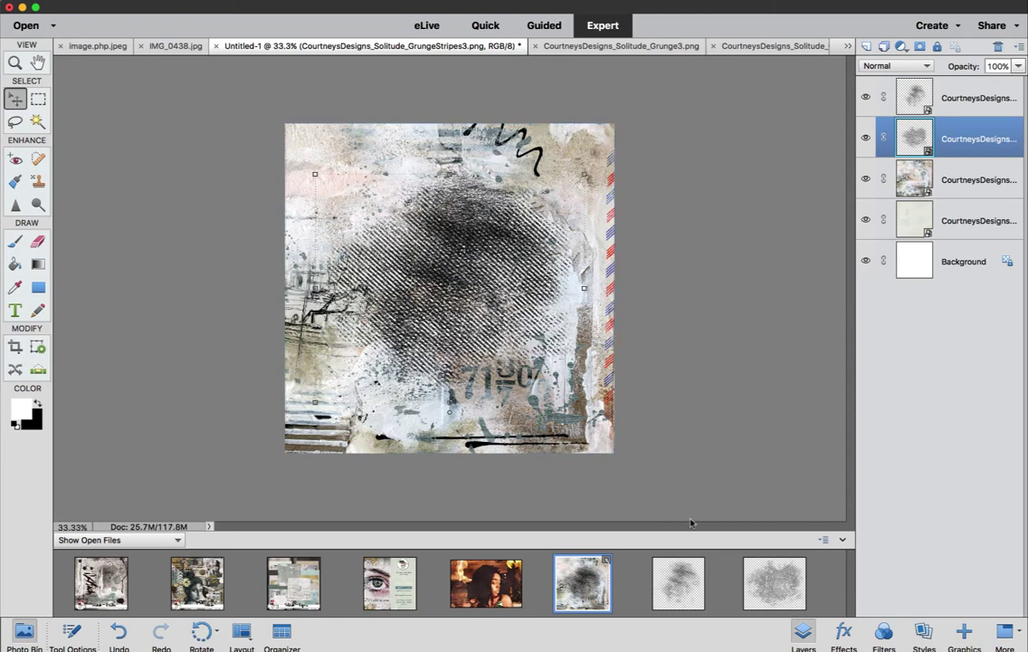
{"action": "left_click", "coordinate": [928, 181]}
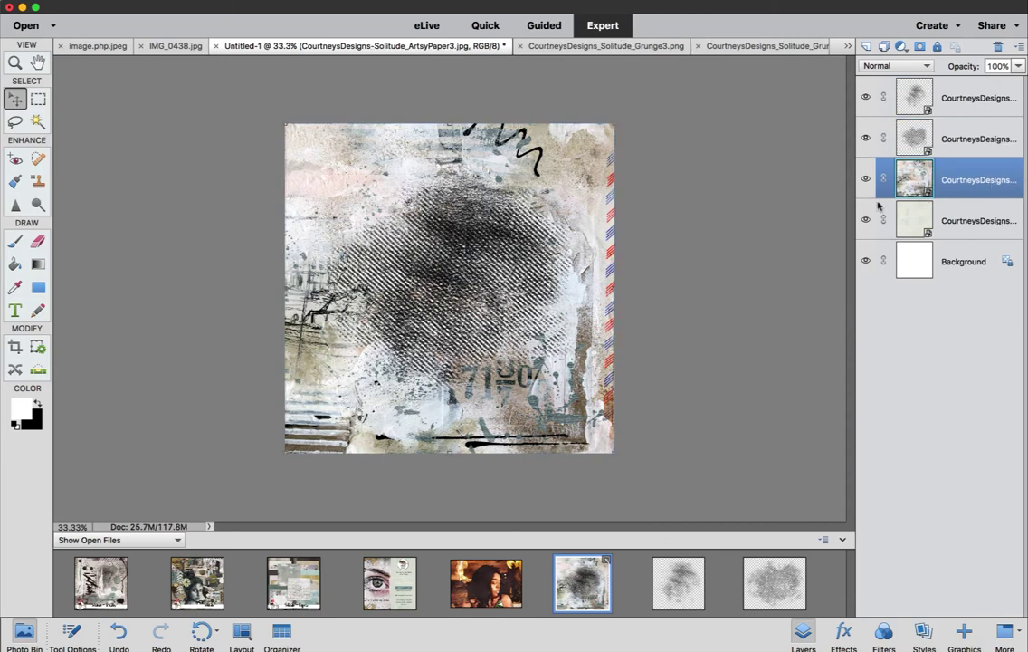
{"action": "key", "text": "super+j"}
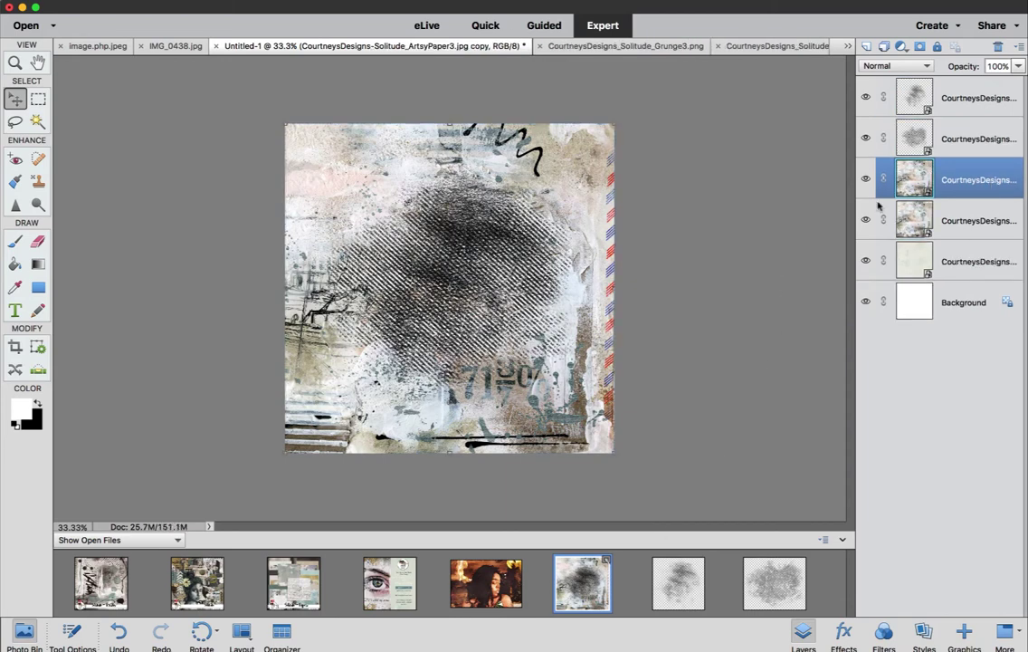
Step: Clip the ArtsyPaper3 copy into GrungeStripes3 and the original ArtsyPaper3 into Grunge3
{"action": "left_click_drag", "start_coordinate": [960, 184], "coordinate": [947, 129]}
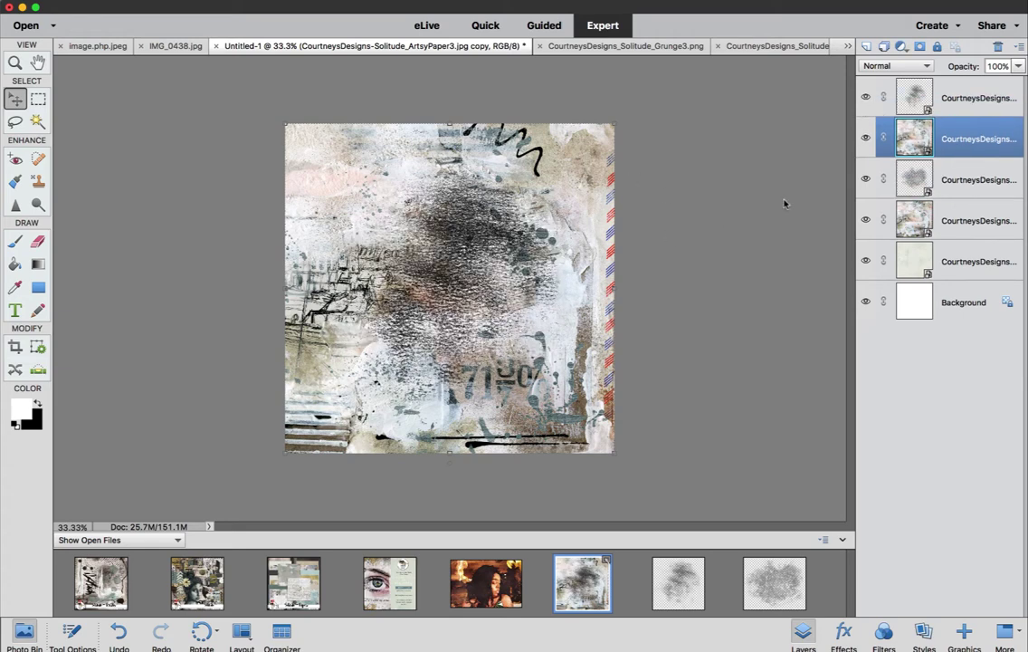
{"action": "left_click", "coordinate": [947, 161], "text": "alt"}
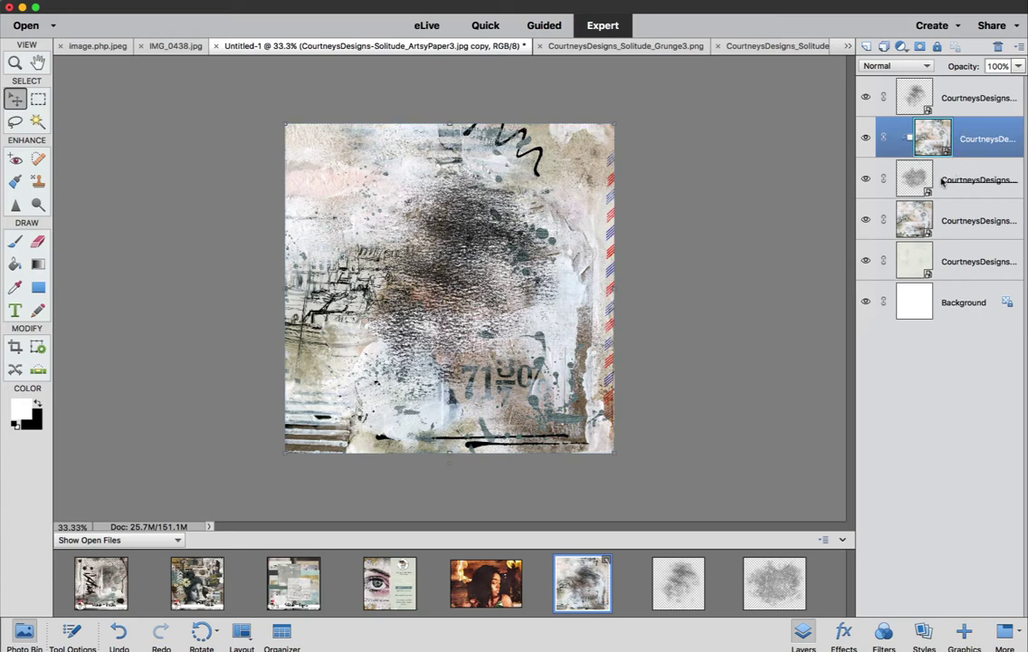
{"action": "left_click_drag", "start_coordinate": [900, 222], "coordinate": [905, 82]}
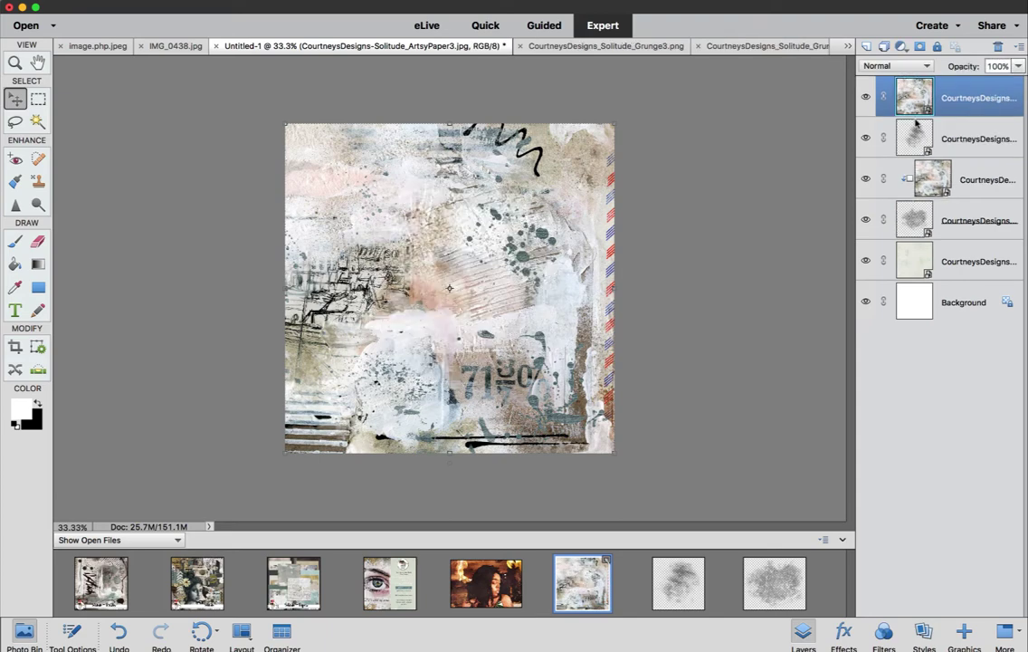
{"action": "left_click", "coordinate": [924, 118], "text": "alt"}
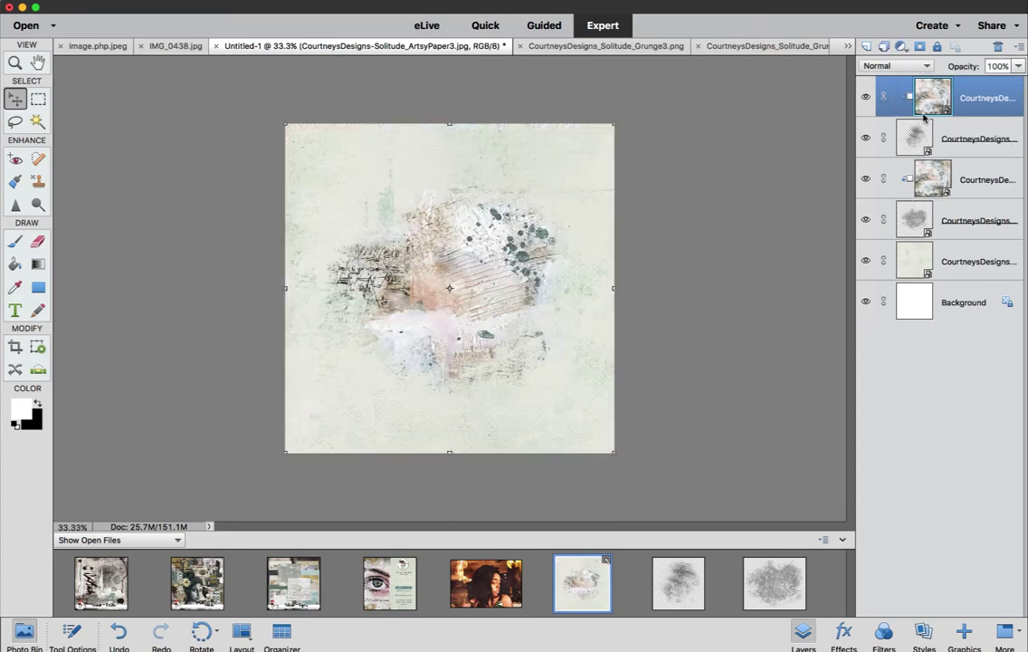
Step: Move the striped grunge with its clipped paper, then hide the top two Grunge3 layers
{"action": "left_click", "coordinate": [934, 181]}
{"action": "left_click", "coordinate": [938, 219], "text": "shift"}
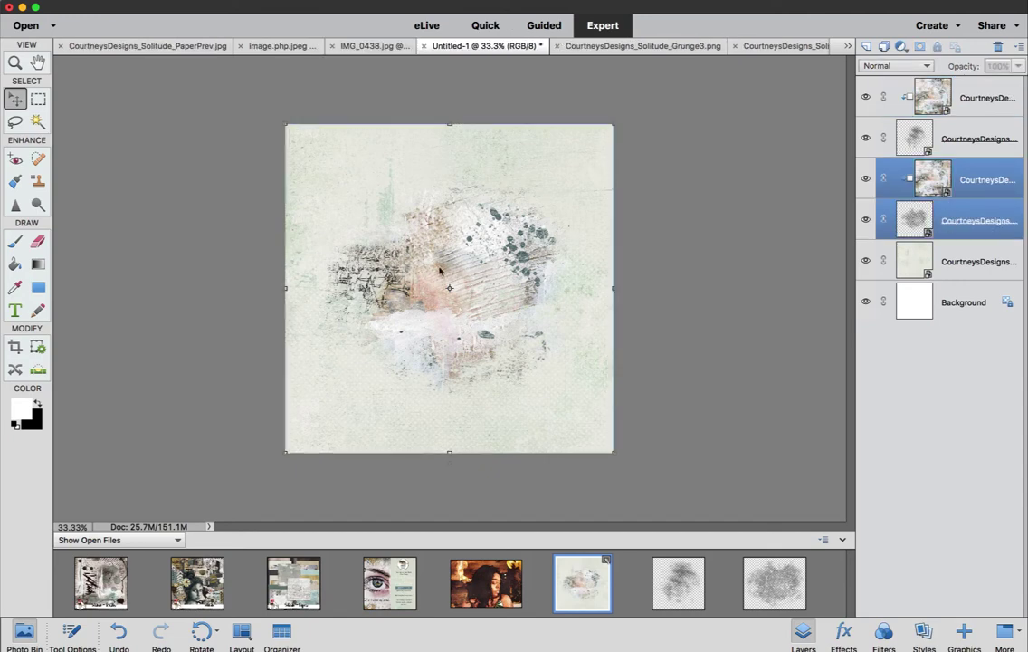
{"action": "left_click_drag", "start_coordinate": [439, 270], "coordinate": [499, 147]}
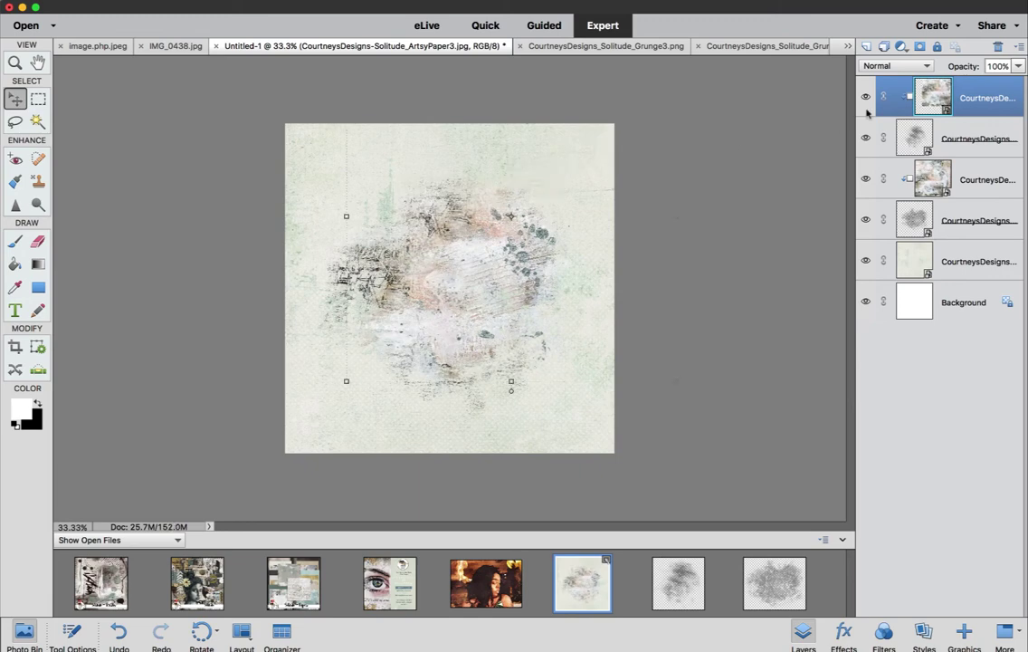
{"action": "left_click", "coordinate": [865, 98]}
{"action": "left_click", "coordinate": [865, 138]}
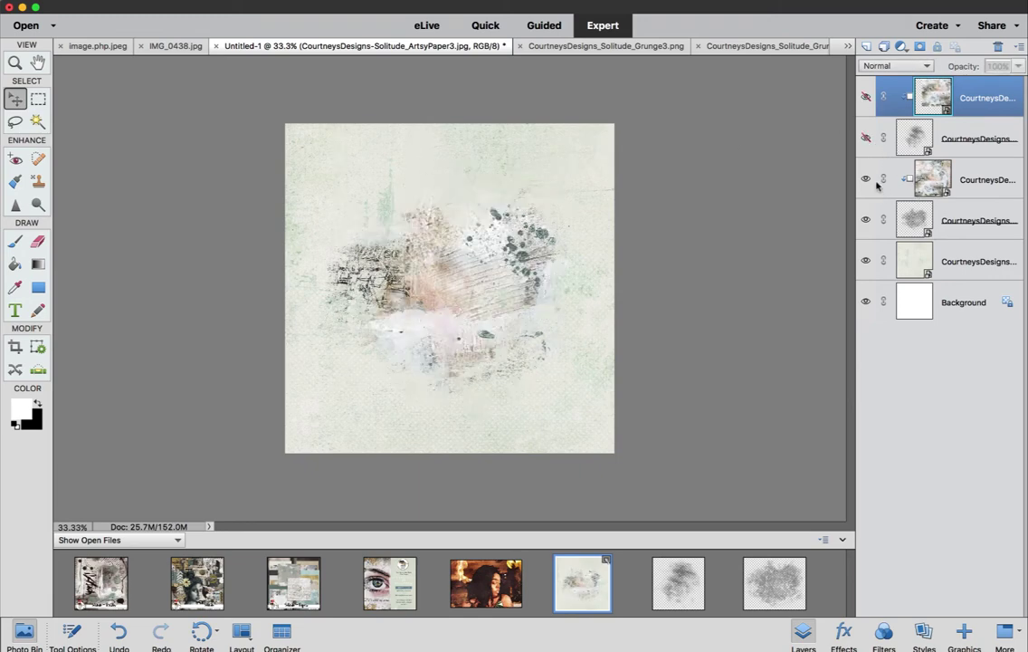
Step: Shift the stripes pair toward the lower left, discarding the accidental resize and 169° rotation
{"action": "left_click", "coordinate": [981, 179]}
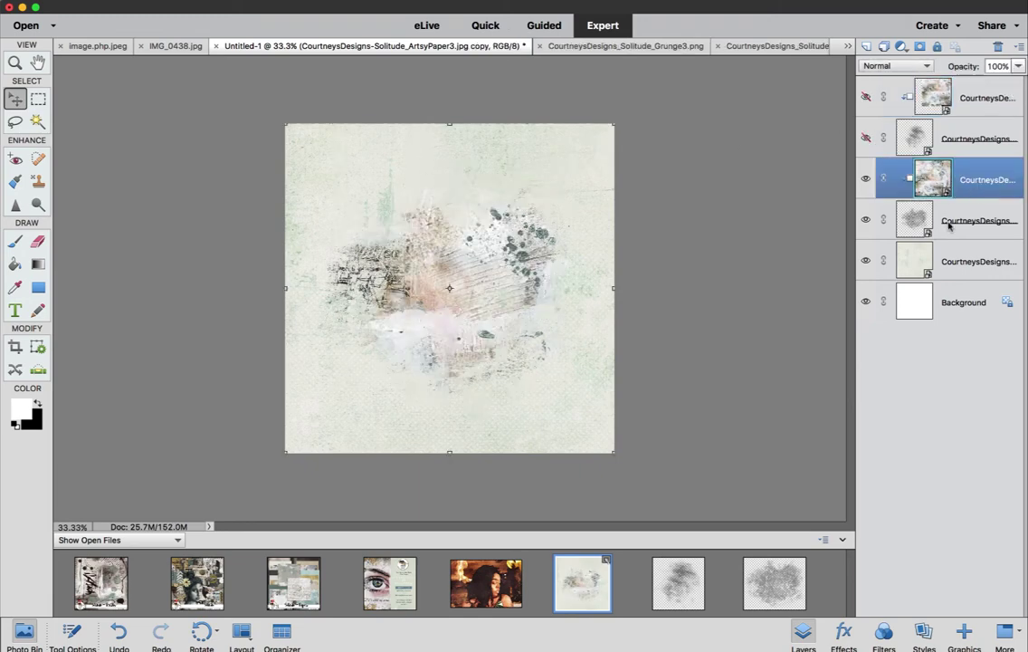
{"action": "left_click", "coordinate": [955, 226], "text": "shift"}
{"action": "left_click_drag", "start_coordinate": [463, 284], "coordinate": [448, 367]}
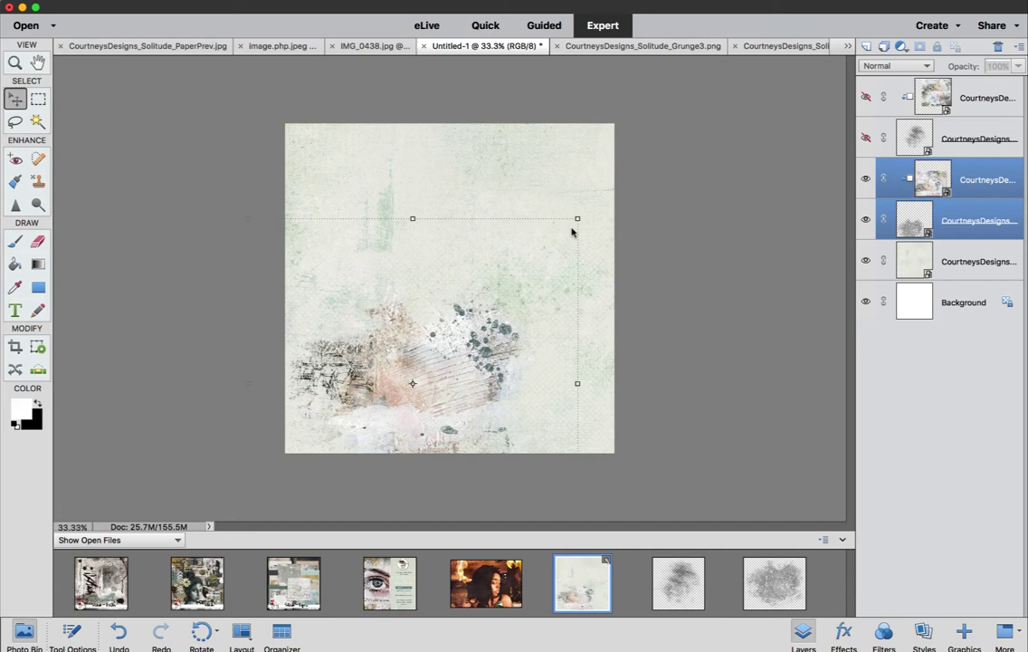
{"action": "mouse_move", "coordinate": [576, 222]}
{"action": "left_mouse_down"}
{"action": "mouse_move", "coordinate": [547, 262]}
{"action": "mouse_move", "coordinate": [580, 230]}
{"action": "mouse_move", "coordinate": [570, 240]}
{"action": "left_mouse_up"}
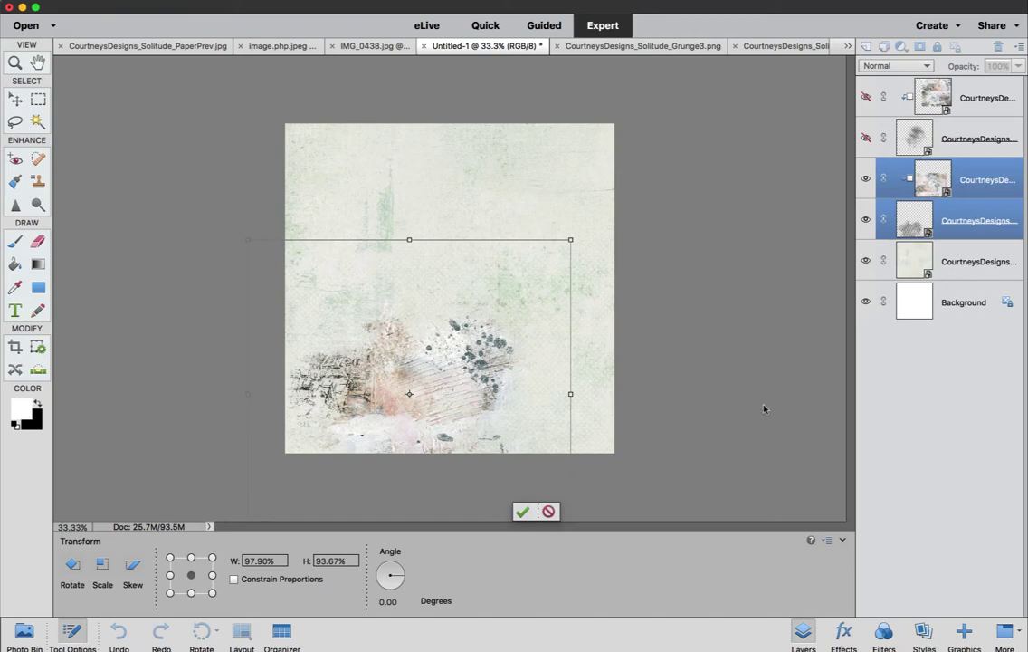
{"action": "left_click_drag", "start_coordinate": [677, 358], "coordinate": [531, 504]}
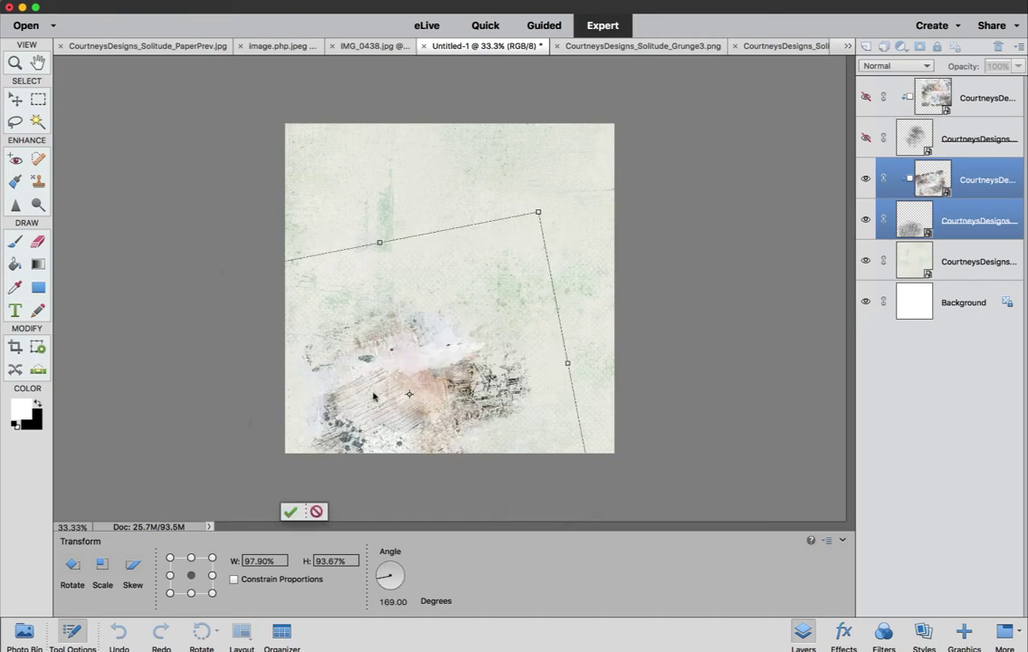
{"action": "left_click", "coordinate": [316, 511]}
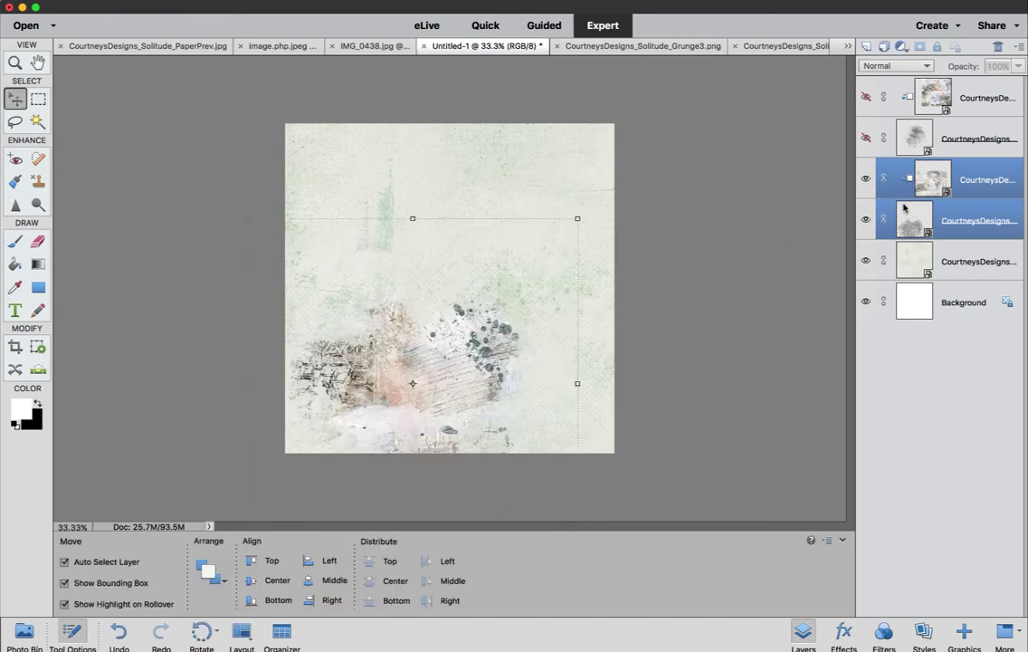
Step: Reposition the clipped ArtsyPaper3 copy inside the stripes mask and scale it to 92.43% × 82.43%
{"action": "left_click", "coordinate": [968, 208]}
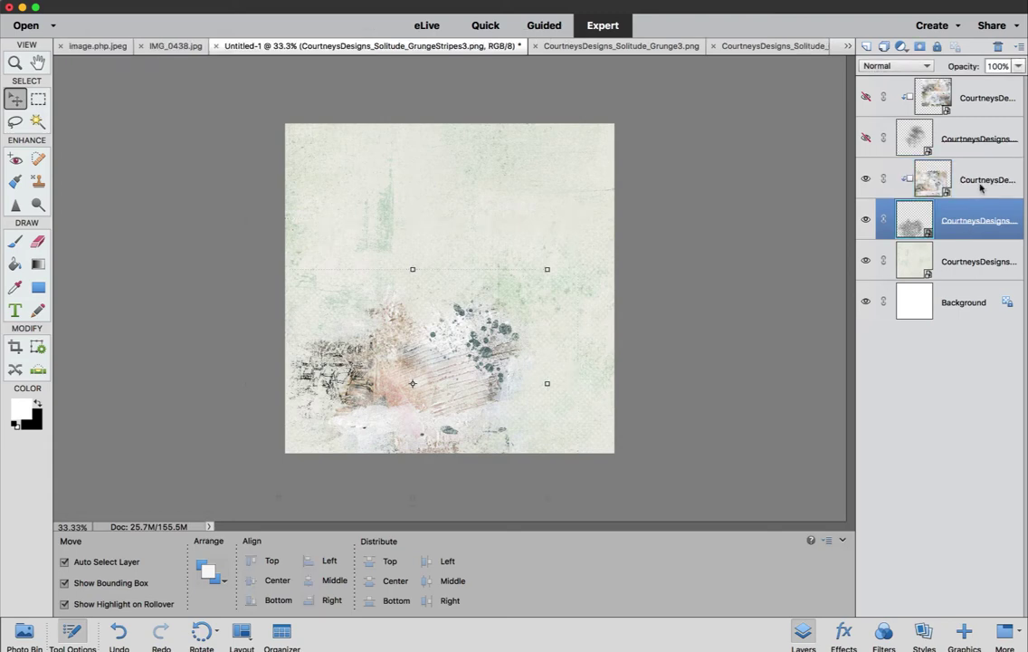
{"action": "left_click", "coordinate": [954, 190]}
{"action": "left_click_drag", "start_coordinate": [407, 373], "coordinate": [396, 353]}
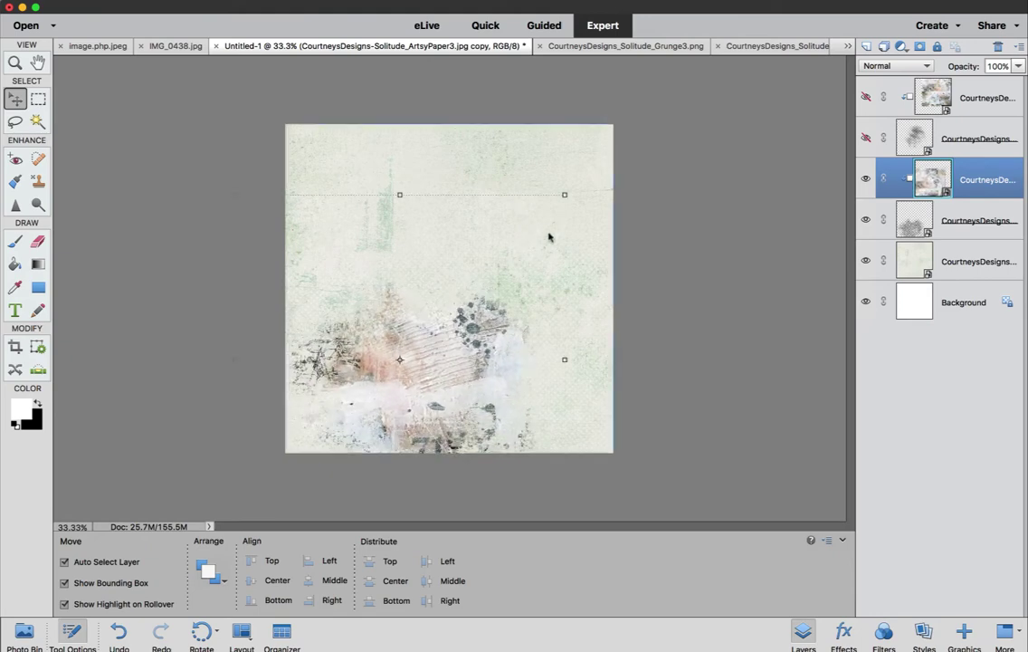
{"action": "left_click_drag", "start_coordinate": [563, 198], "coordinate": [538, 252]}
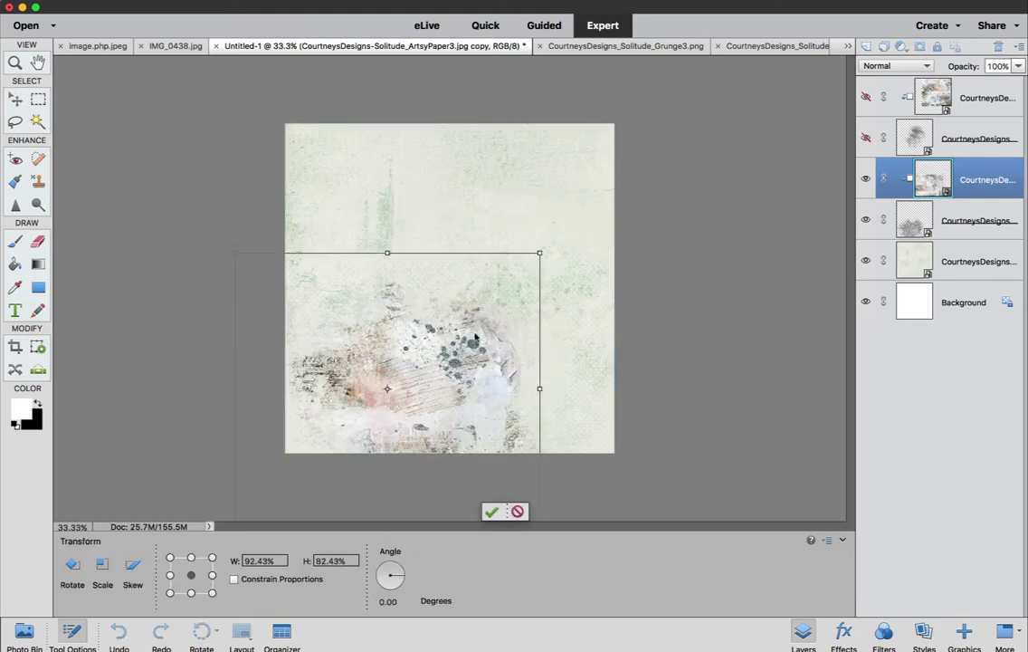
{"action": "left_click_drag", "start_coordinate": [445, 384], "coordinate": [444, 342]}
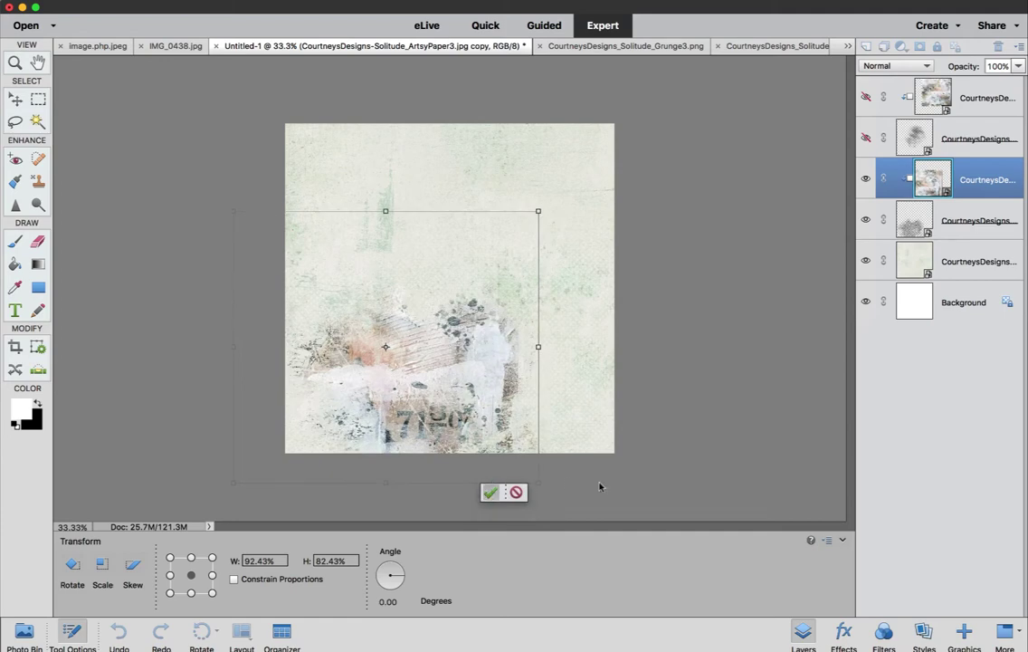
{"action": "key", "text": "Return"}
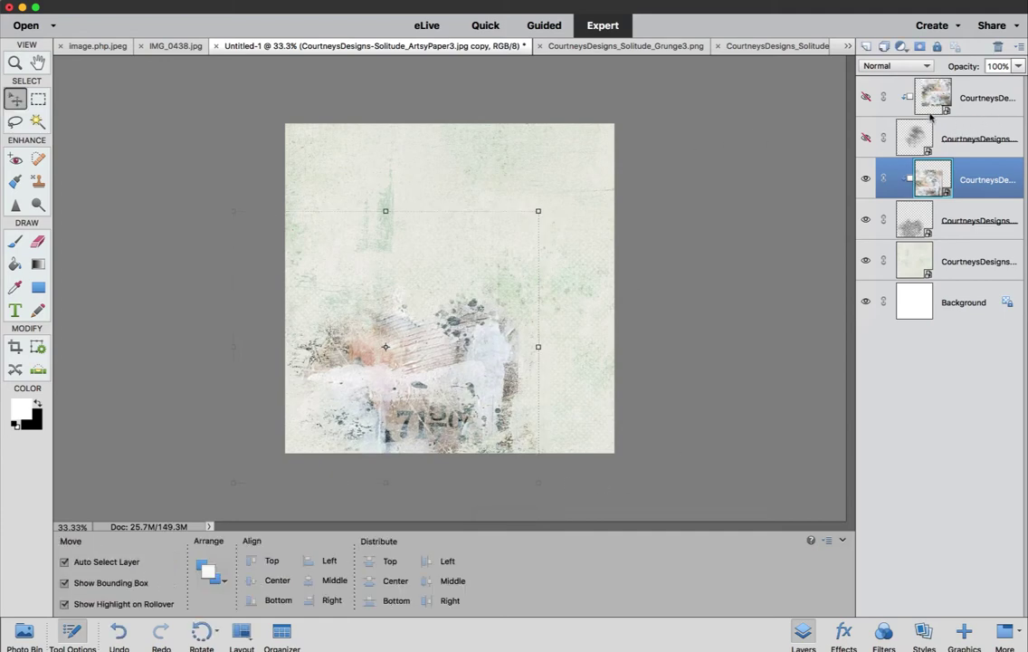
Step: Make the top layers visible again and delete the top ArtsyPaper3 layer
{"action": "left_click", "coordinate": [962, 97]}
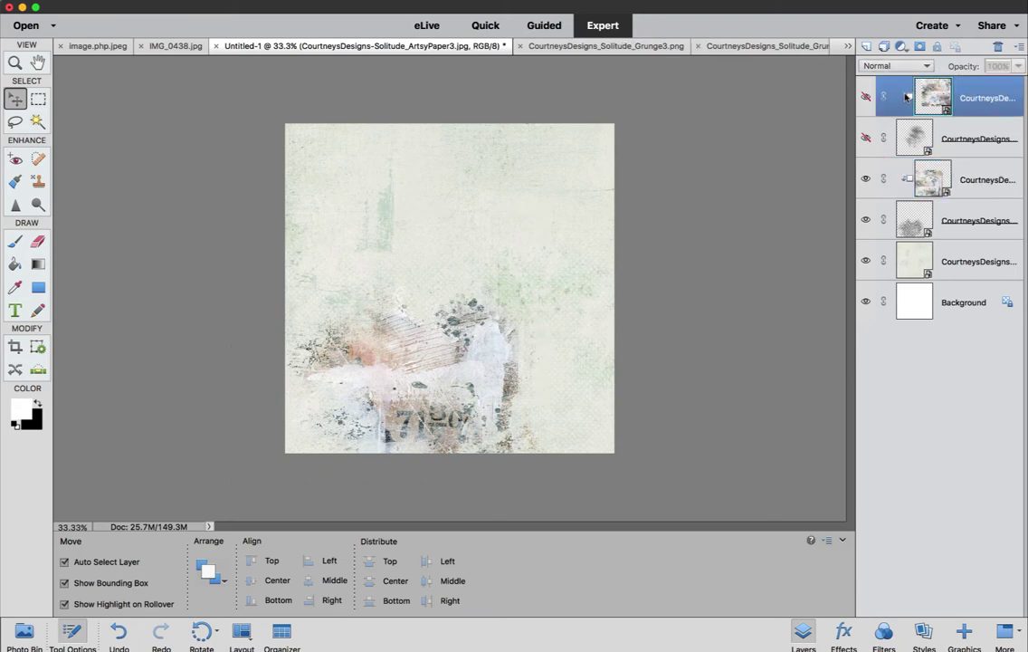
{"action": "left_click", "coordinate": [865, 97]}
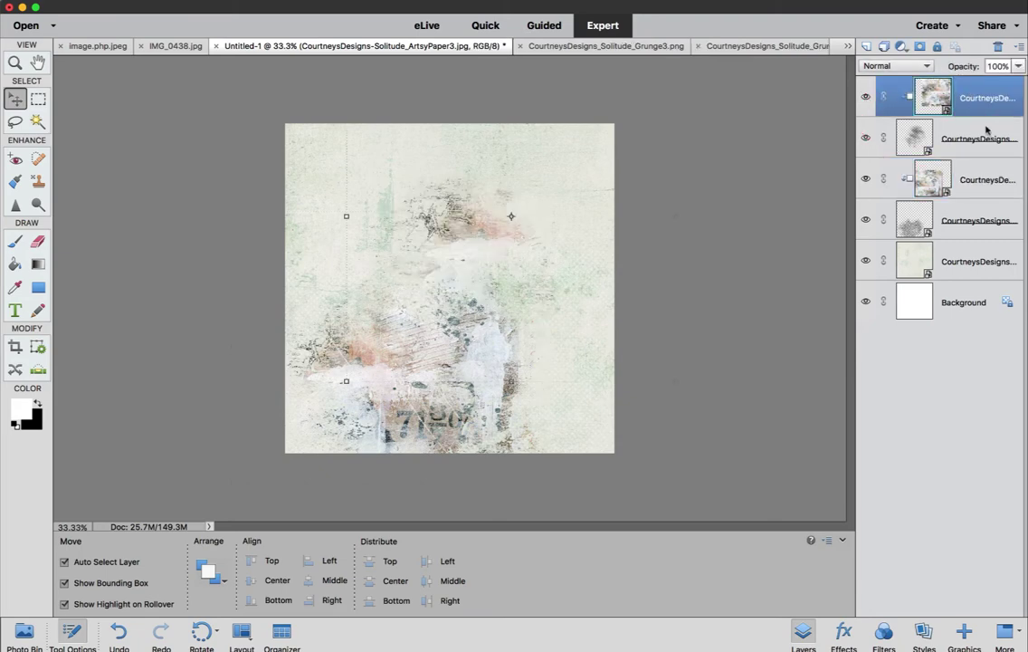
{"action": "left_click", "coordinate": [998, 46]}
{"action": "left_click", "coordinate": [615, 230]}
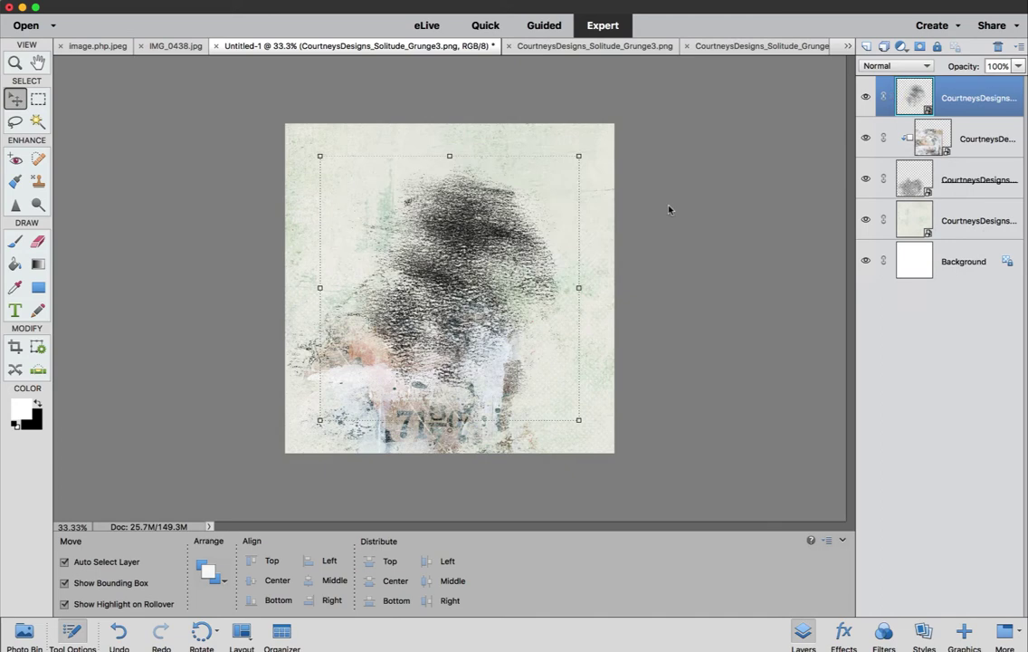
Step: Turn off Auto Select Layer and move the Grunge3 texture up and to the right
{"action": "left_click_drag", "start_coordinate": [469, 229], "coordinate": [418, 219]}
{"action": "key", "text": "super+z"}
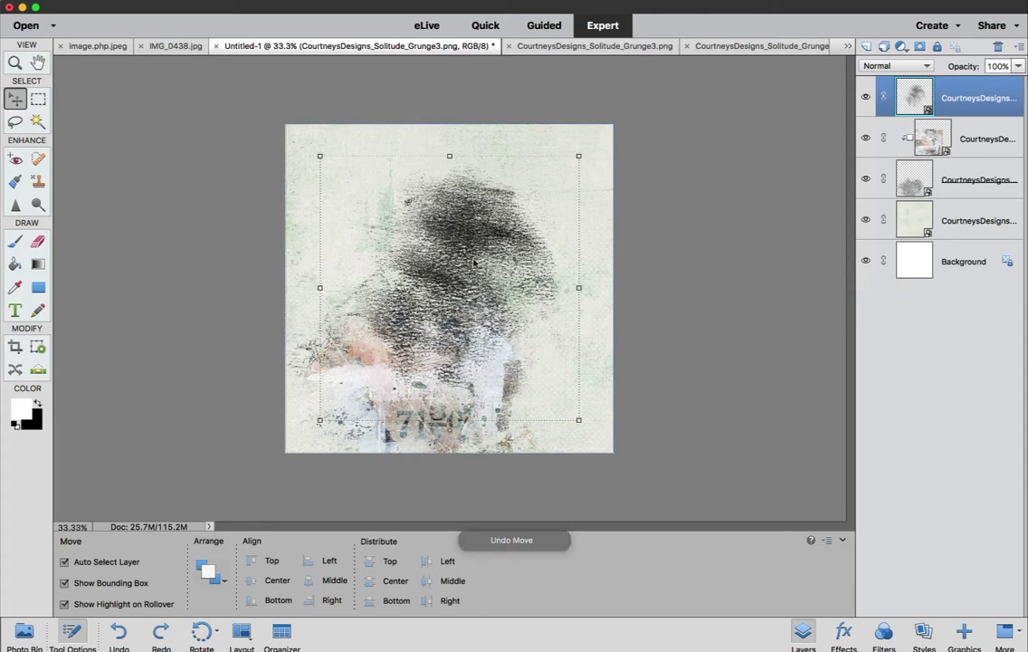
{"action": "left_click", "coordinate": [65, 562]}
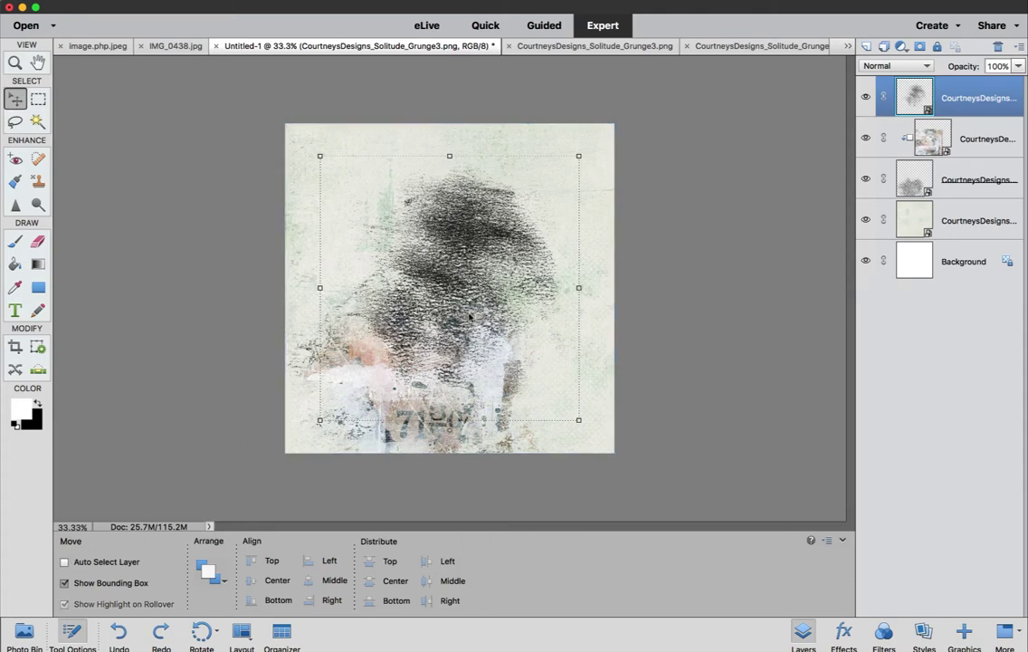
{"action": "left_click_drag", "start_coordinate": [480, 282], "coordinate": [568, 217]}
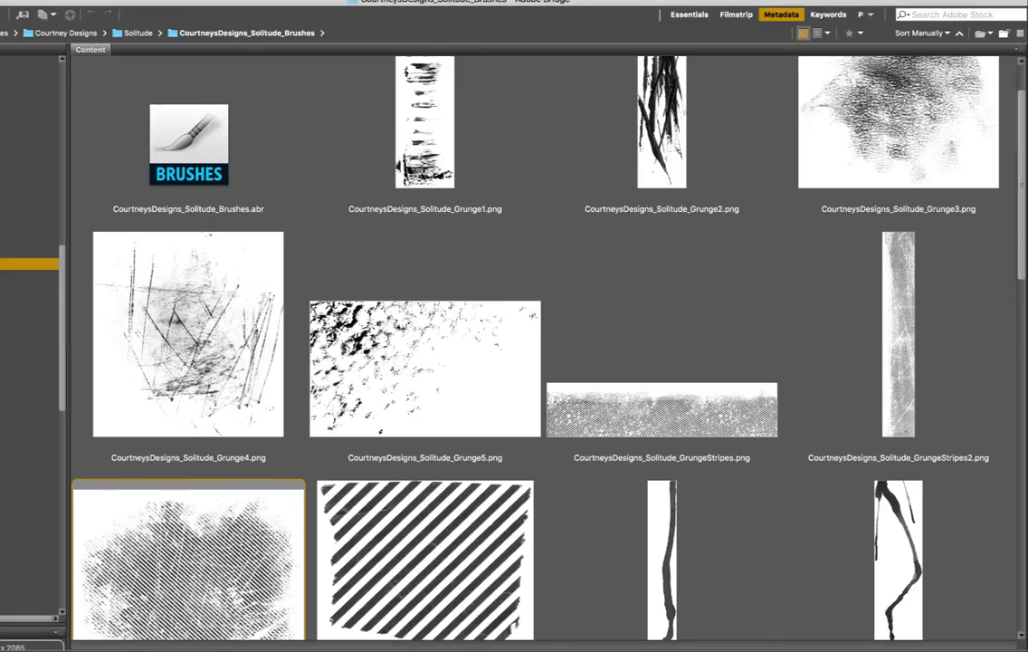
Step: Drag the ArtsyPaper4 thumbnail from Bridge's ArtsyPapers folder into Photoshop Elements
{"action": "left_click", "coordinate": [27, 240]}
{"action": "left_click_drag", "start_coordinate": [186, 201], "coordinate": [159, 253]}
{"action": "left_click_drag", "start_coordinate": [855, 223], "coordinate": [188, 586]}
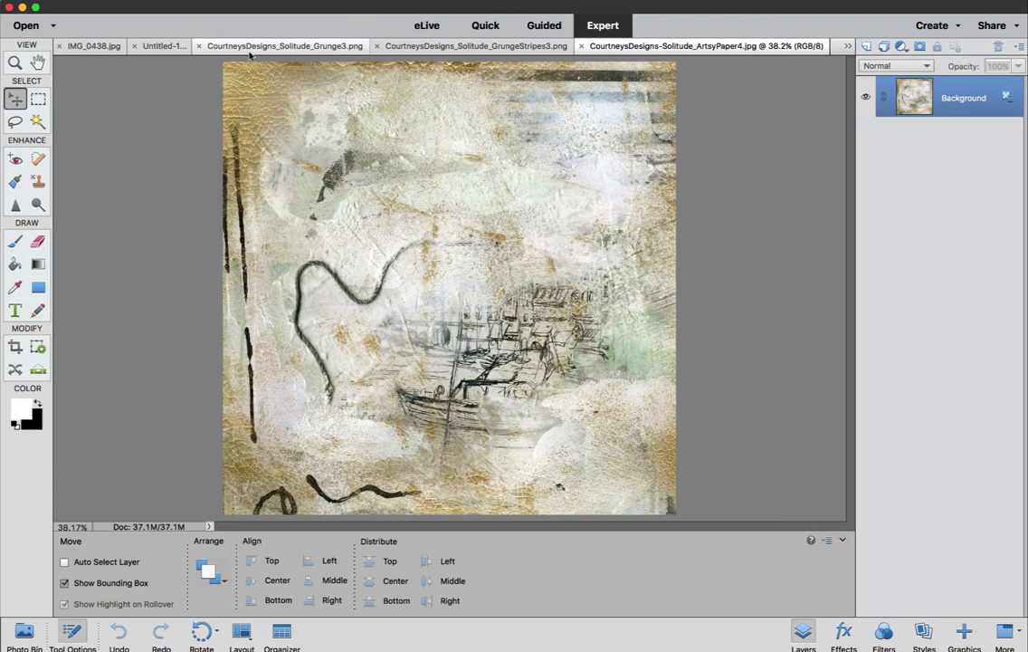
Step: Close the GrungeStripes3 file using the Photo Bin
{"action": "left_click", "coordinate": [177, 44]}
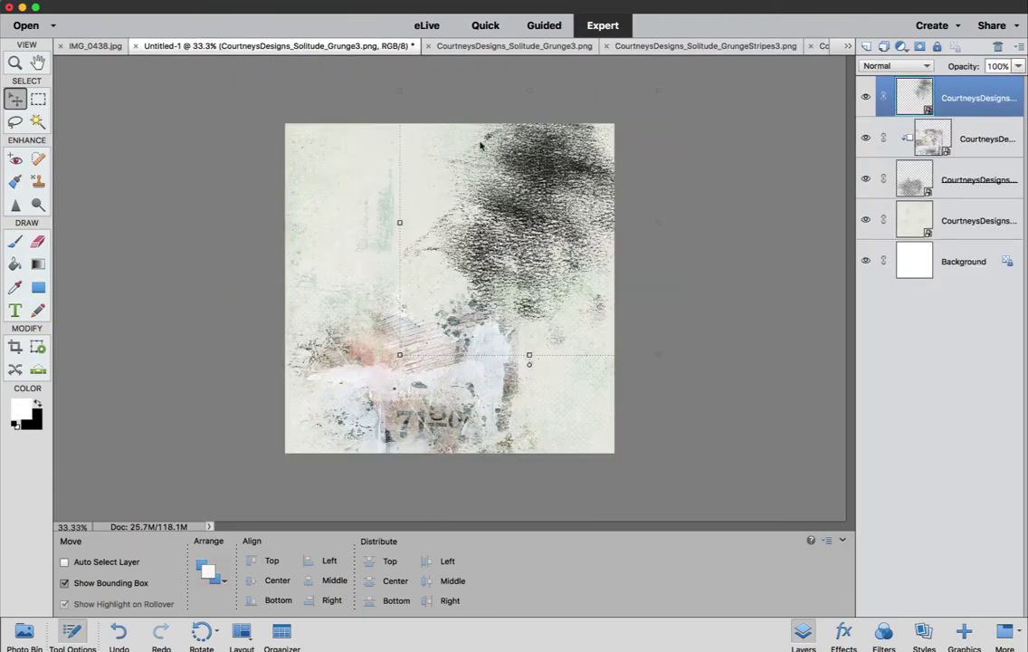
{"action": "left_click", "coordinate": [25, 631]}
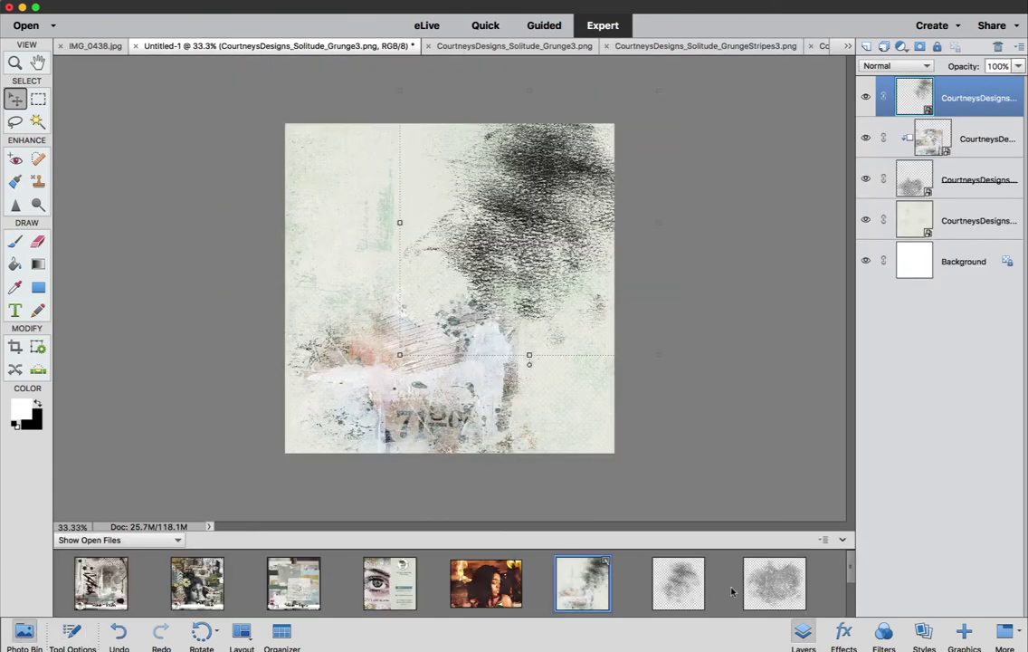
{"action": "left_click", "coordinate": [619, 45]}
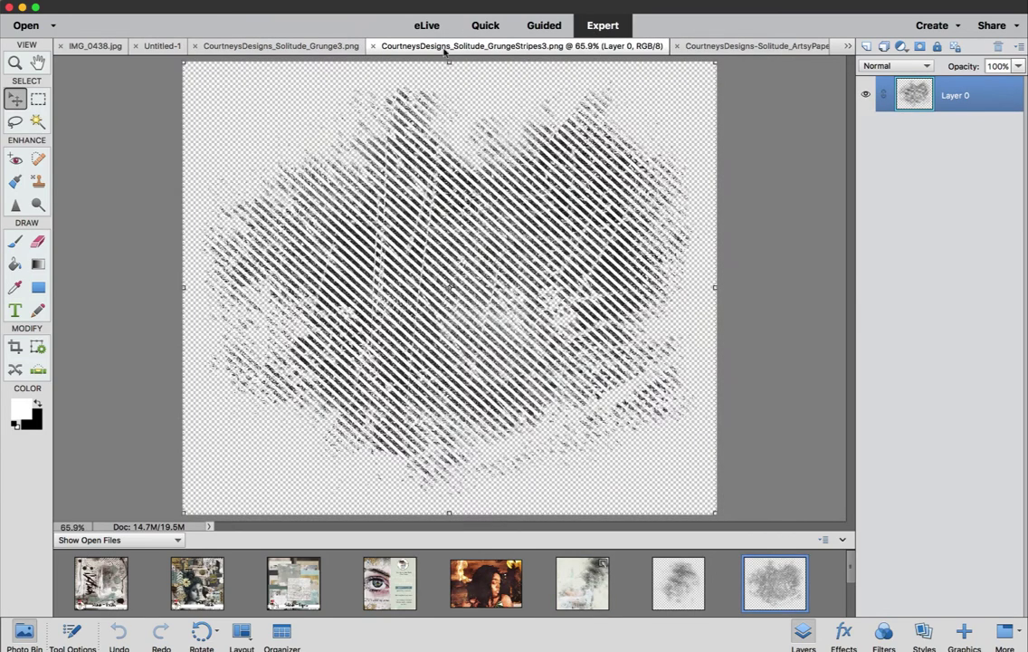
{"action": "left_click", "coordinate": [376, 46]}
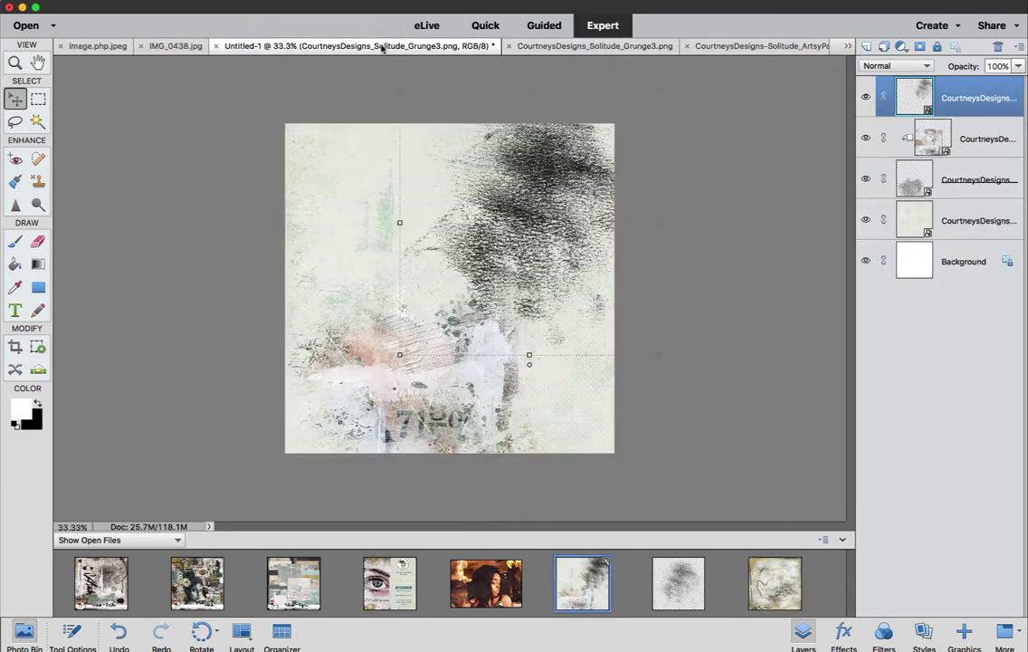
Step: Drag ArtsyPaper4 into Untitled-1, move its layer to the top, and shift it up-right
{"action": "left_click", "coordinate": [692, 50]}
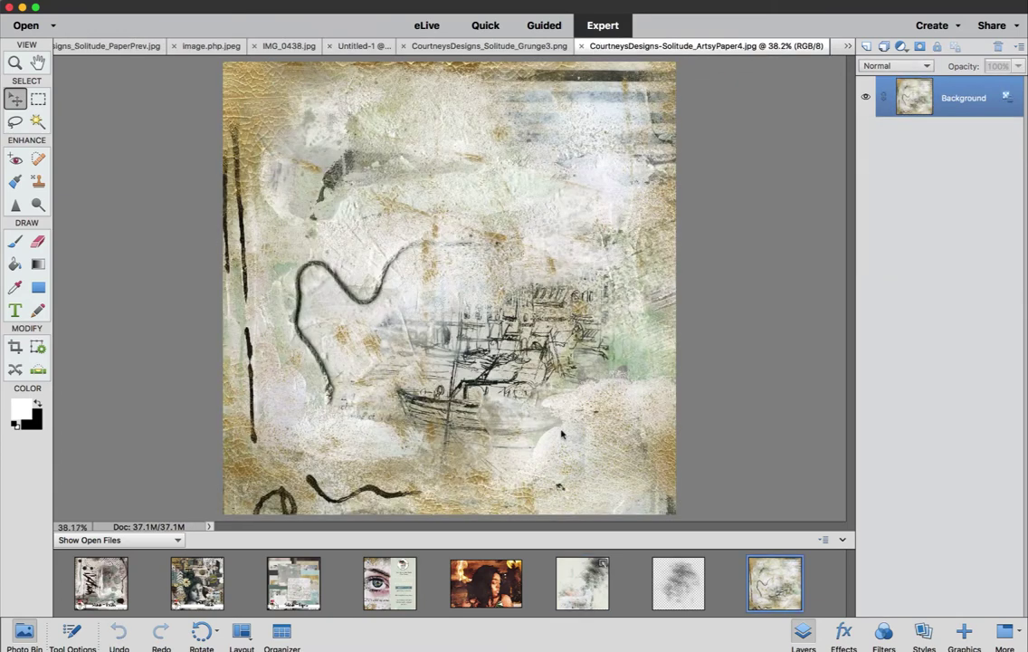
{"action": "left_click_drag", "start_coordinate": [784, 590], "coordinate": [510, 278]}
{"action": "left_click_drag", "start_coordinate": [528, 103], "coordinate": [603, 136]}
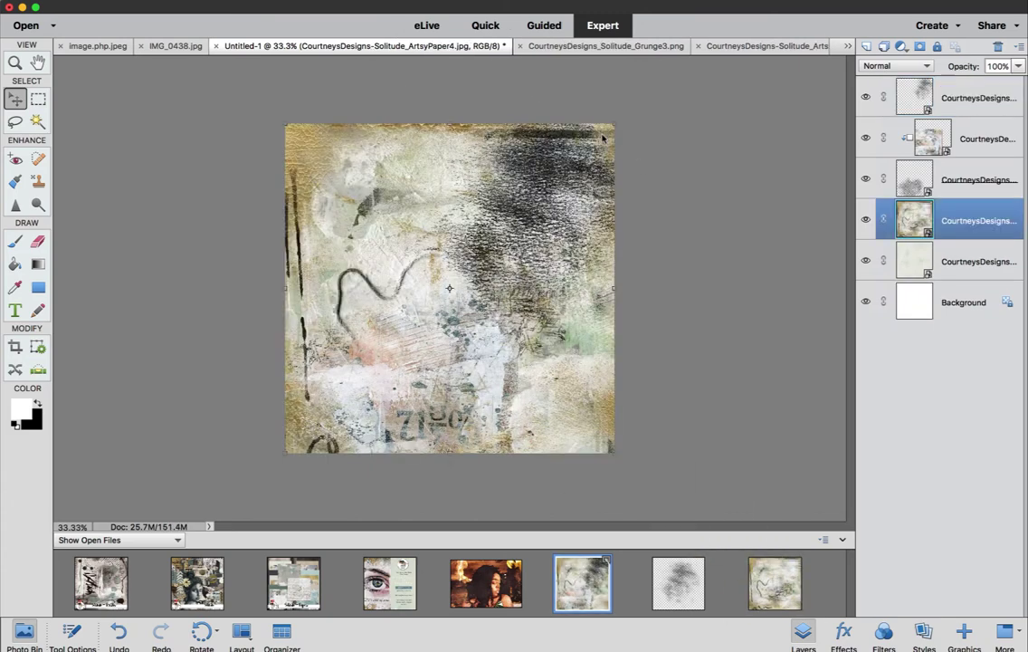
{"action": "left_click_drag", "start_coordinate": [926, 234], "coordinate": [801, 82]}
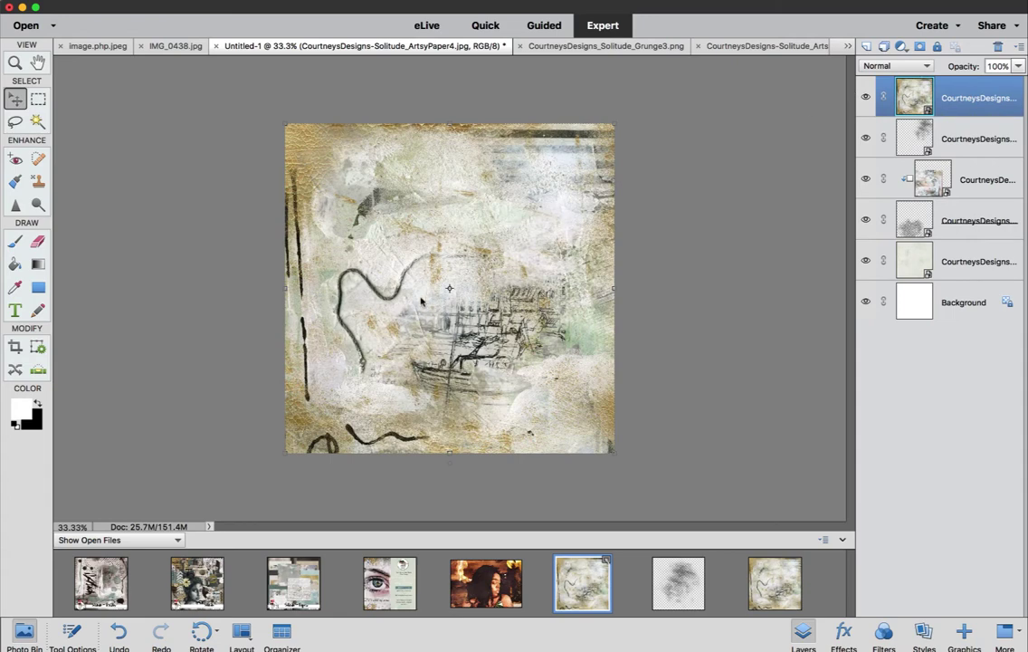
{"action": "left_click_drag", "start_coordinate": [393, 322], "coordinate": [506, 211]}
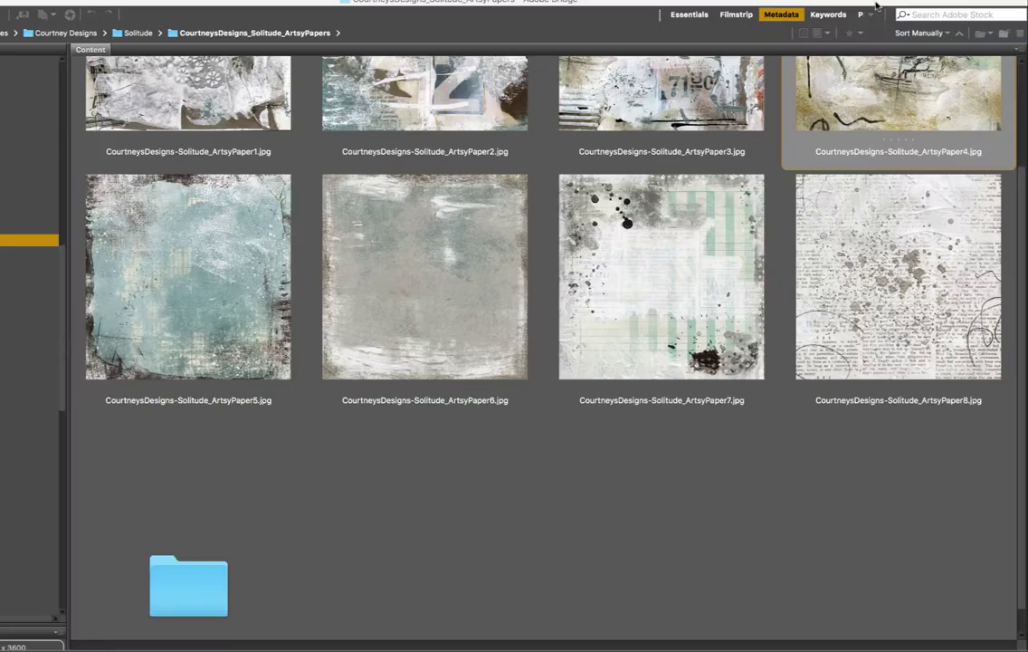
Step: Clip ArtsyPaper4 into the Grunge3 layer below and nudge it down-right
{"action": "key", "text": "super+Tab"}
{"action": "key", "text": "super+Tab"}
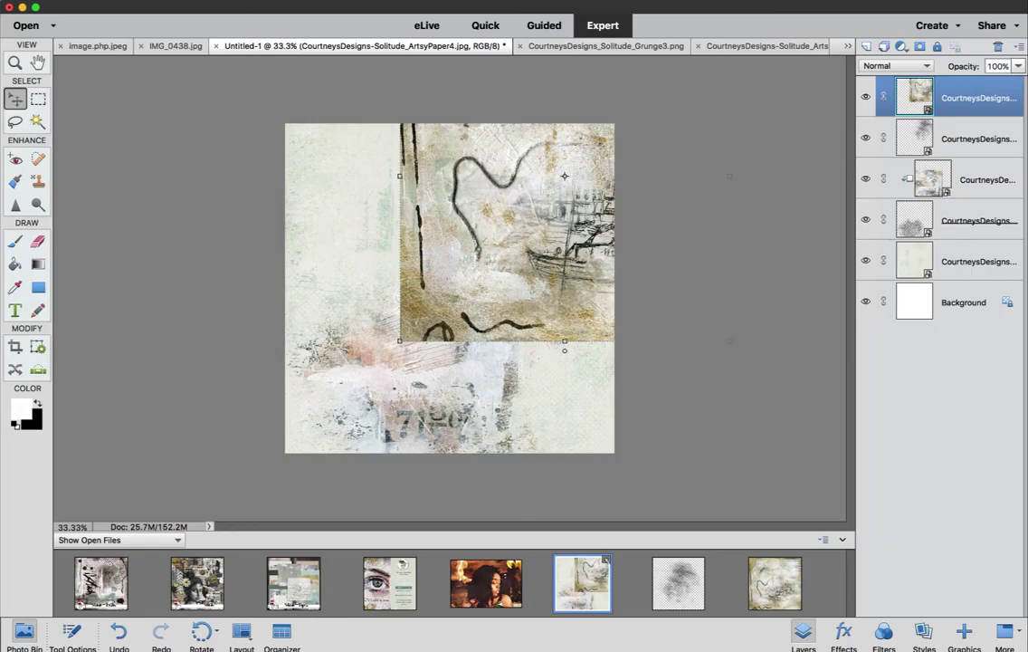
{"action": "left_click", "coordinate": [917, 121], "text": "alt"}
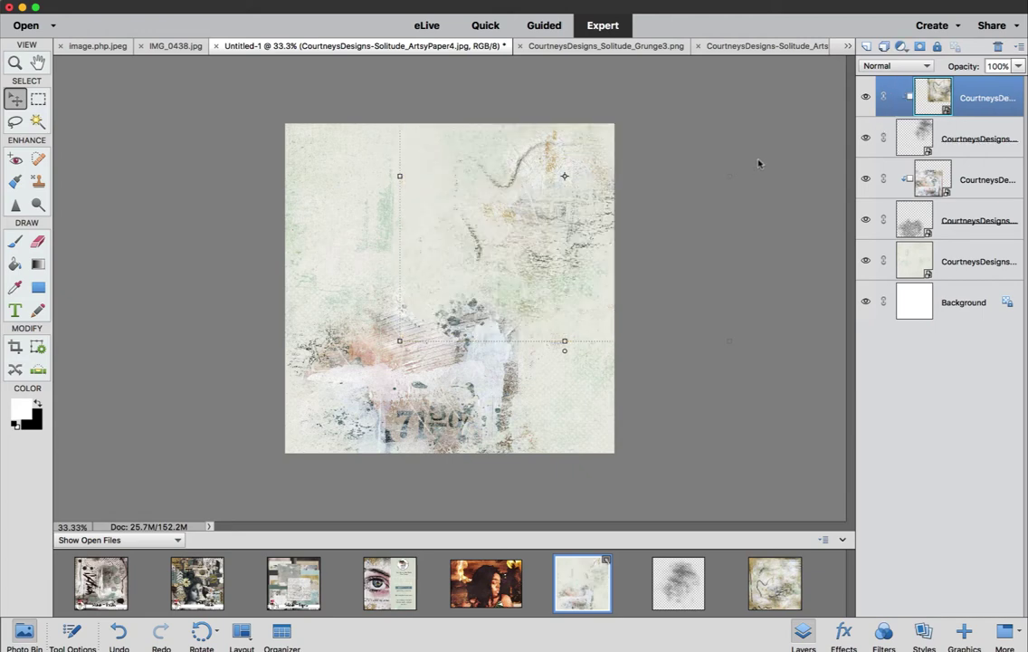
{"action": "left_click_drag", "start_coordinate": [520, 195], "coordinate": [536, 220]}
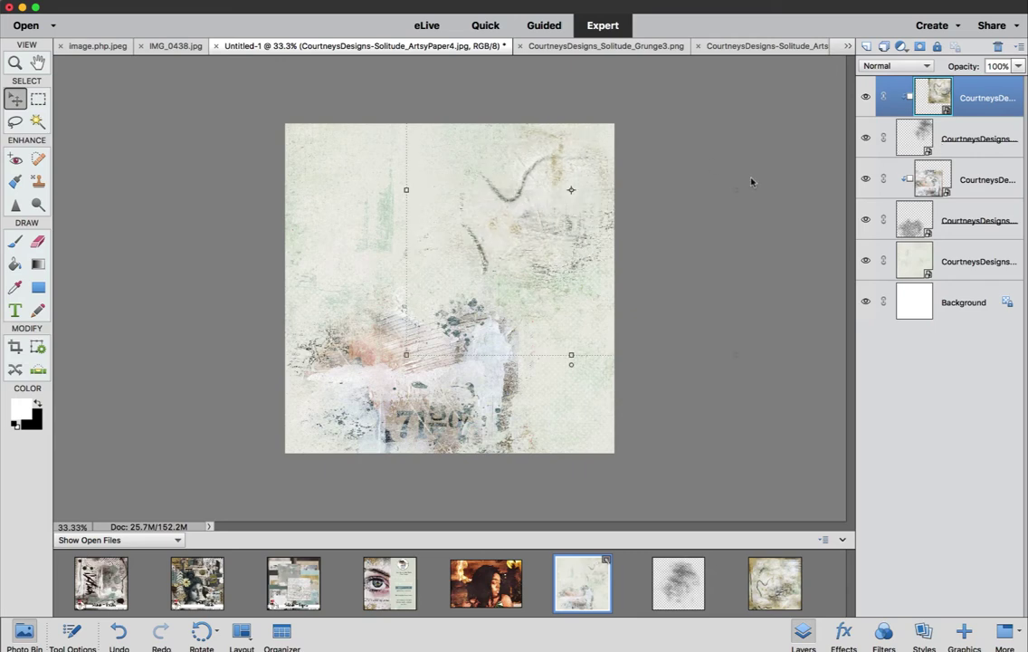
Step: Select the Grunge3 layer, switch to the Brush tool, and make black the painting colour
{"action": "left_click", "coordinate": [965, 147]}
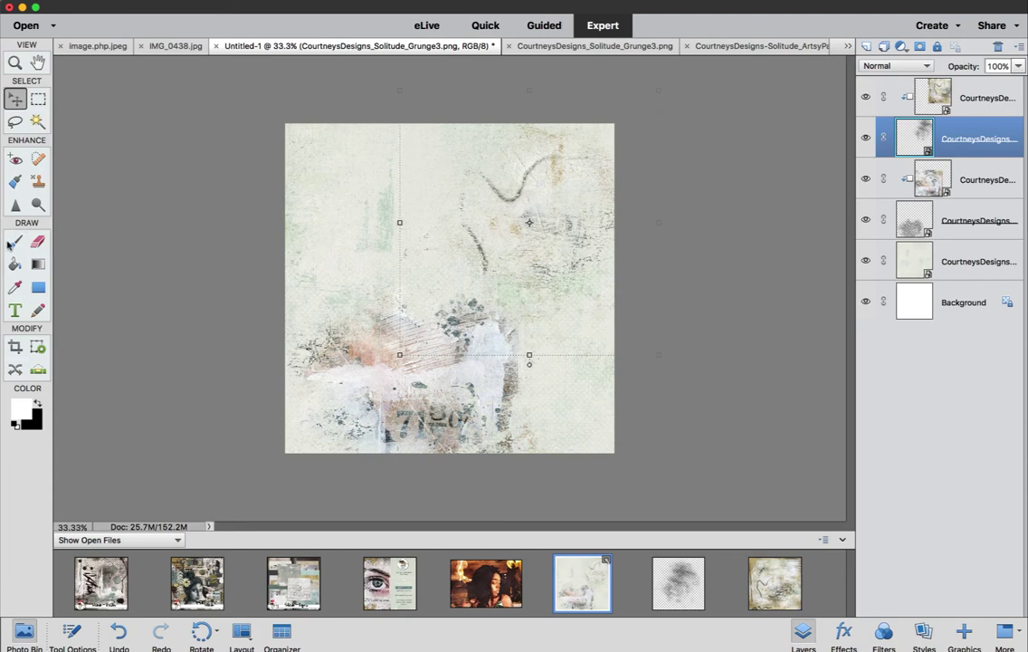
{"action": "left_click", "coordinate": [15, 240]}
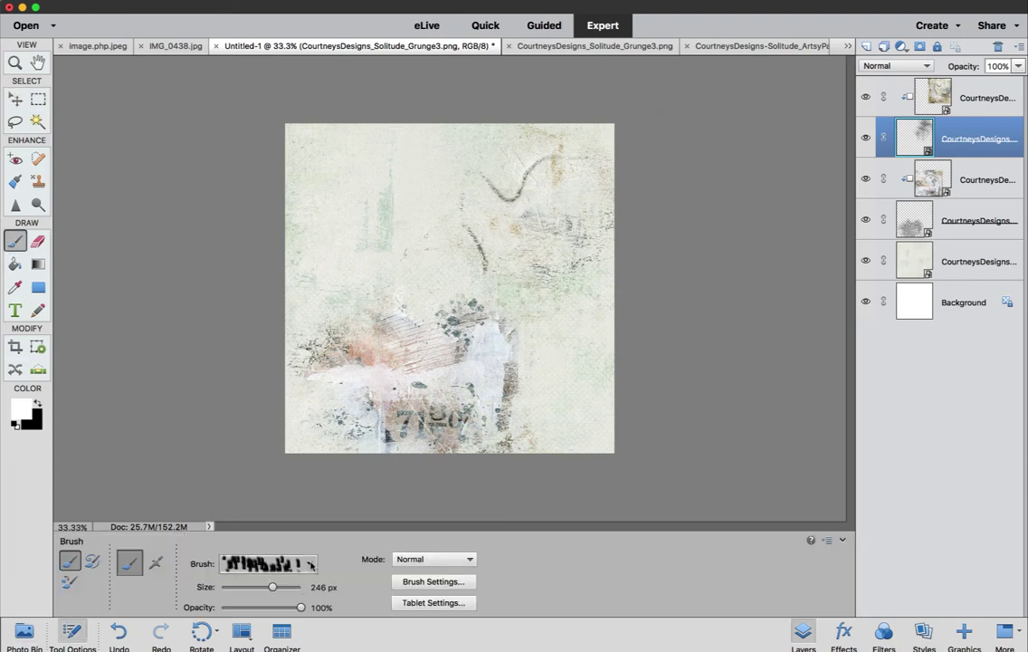
{"action": "left_click", "coordinate": [309, 562]}
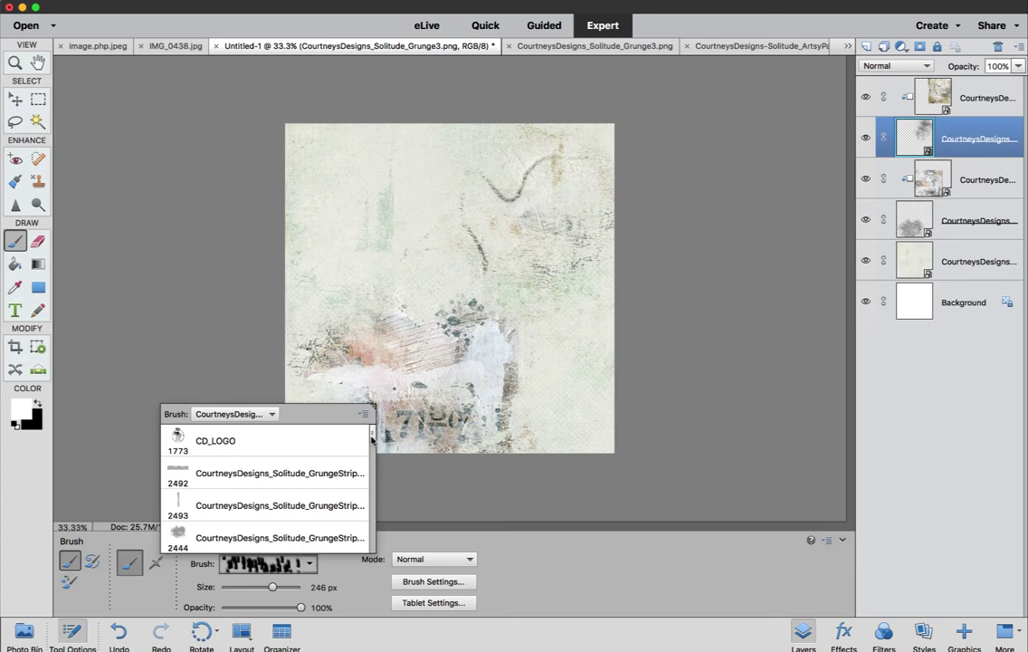
{"action": "scroll", "coordinate": [367, 443], "scroll_direction": "down", "scroll_amount": 3}
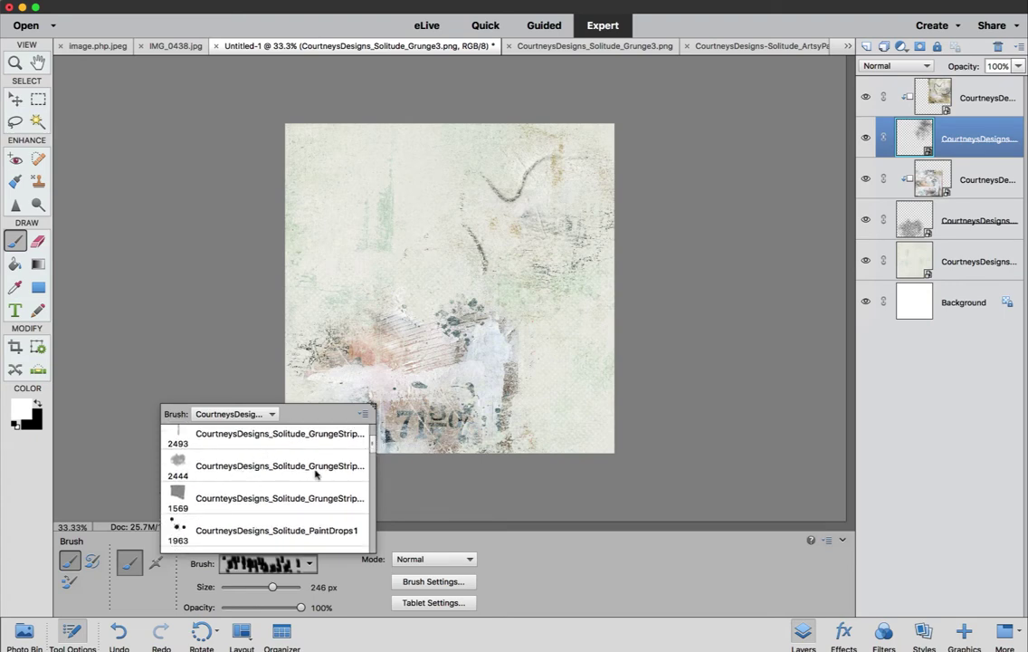
{"action": "left_click", "coordinate": [244, 467]}
{"action": "left_click", "coordinate": [36, 404]}
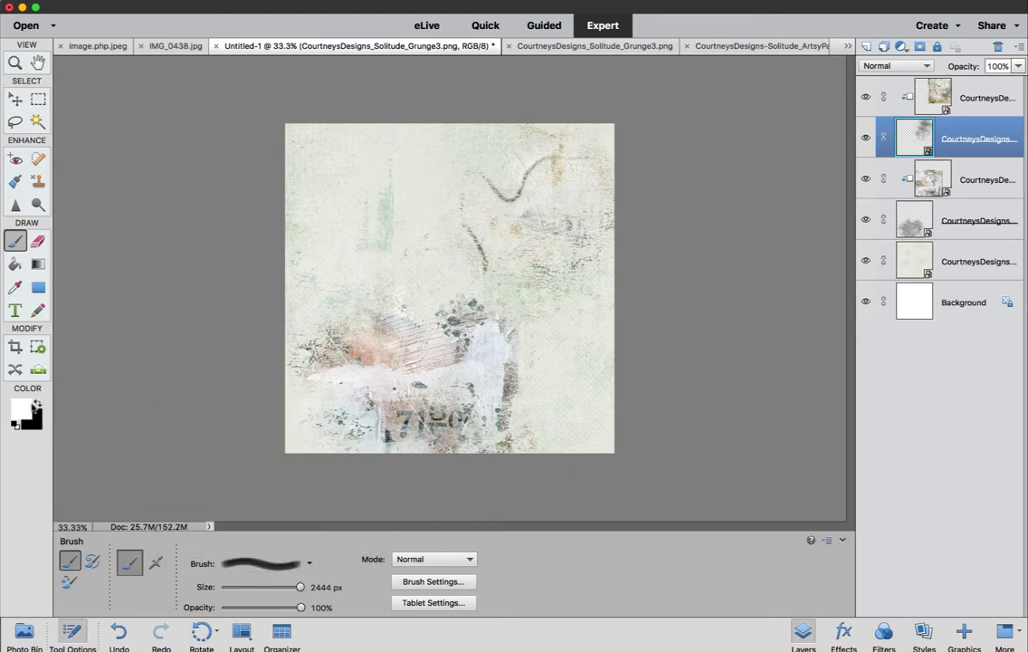
{"action": "left_click", "coordinate": [36, 404]}
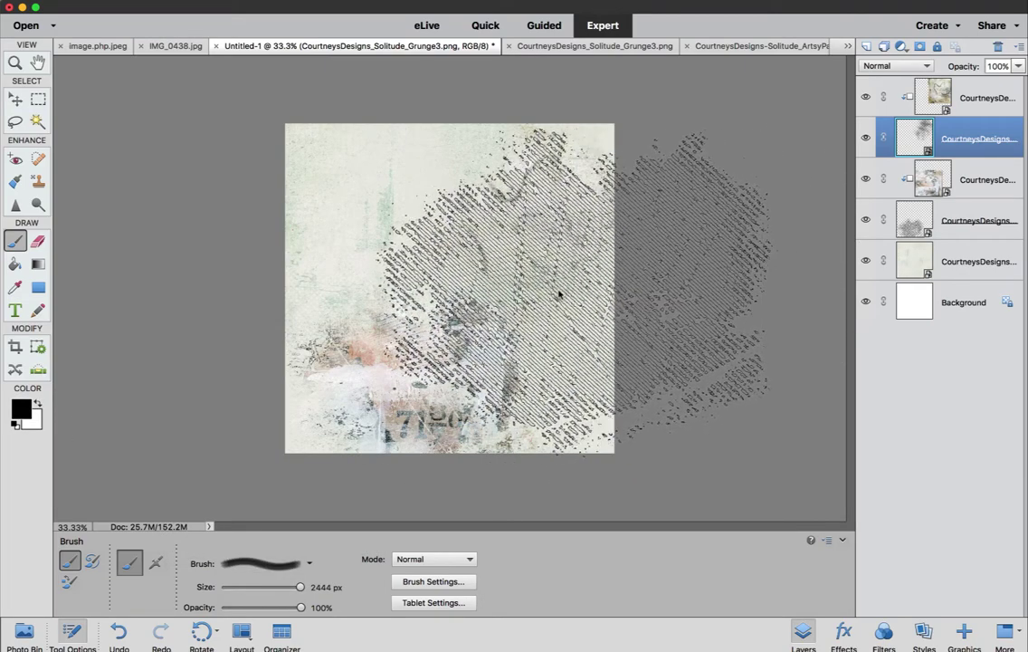
{"action": "mouse_move", "coordinate": [300, 586]}
{"action": "left_mouse_down"}
{"action": "mouse_move", "coordinate": [268, 584]}
{"action": "mouse_move", "coordinate": [262, 553]}
{"action": "left_mouse_up"}
Step: Stamp a black grunge mark near the top with the Grunge3 brush at 701 px
{"action": "left_click", "coordinate": [262, 561]}
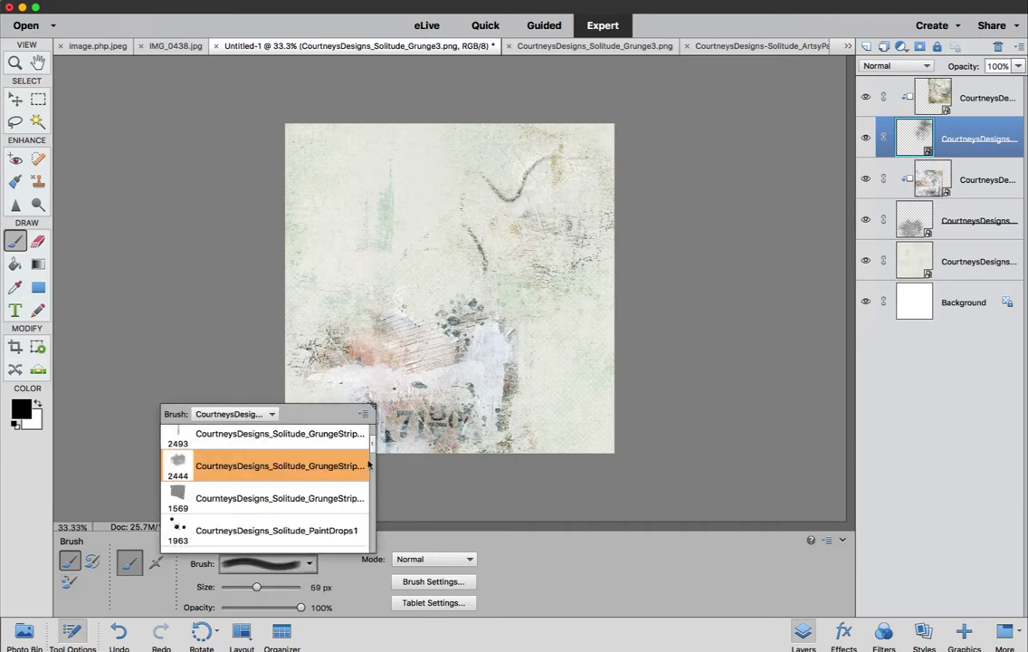
{"action": "mouse_move", "coordinate": [373, 448]}
{"action": "left_mouse_down"}
{"action": "mouse_move", "coordinate": [391, 519]}
{"action": "mouse_move", "coordinate": [390, 508]}
{"action": "left_mouse_up"}
{"action": "left_click", "coordinate": [271, 458]}
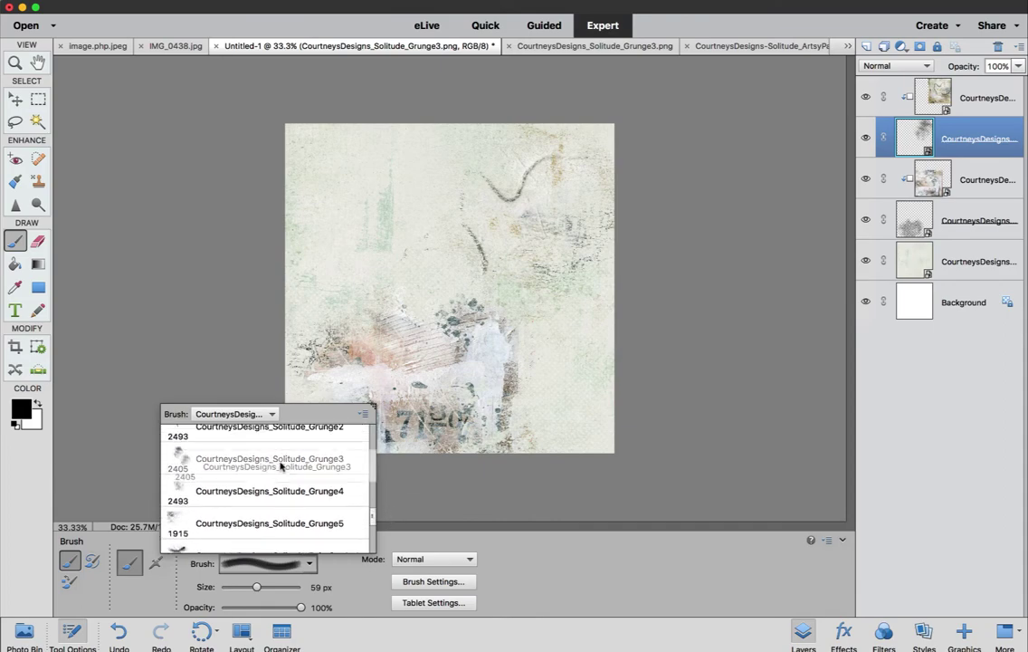
{"action": "left_click", "coordinate": [300, 587]}
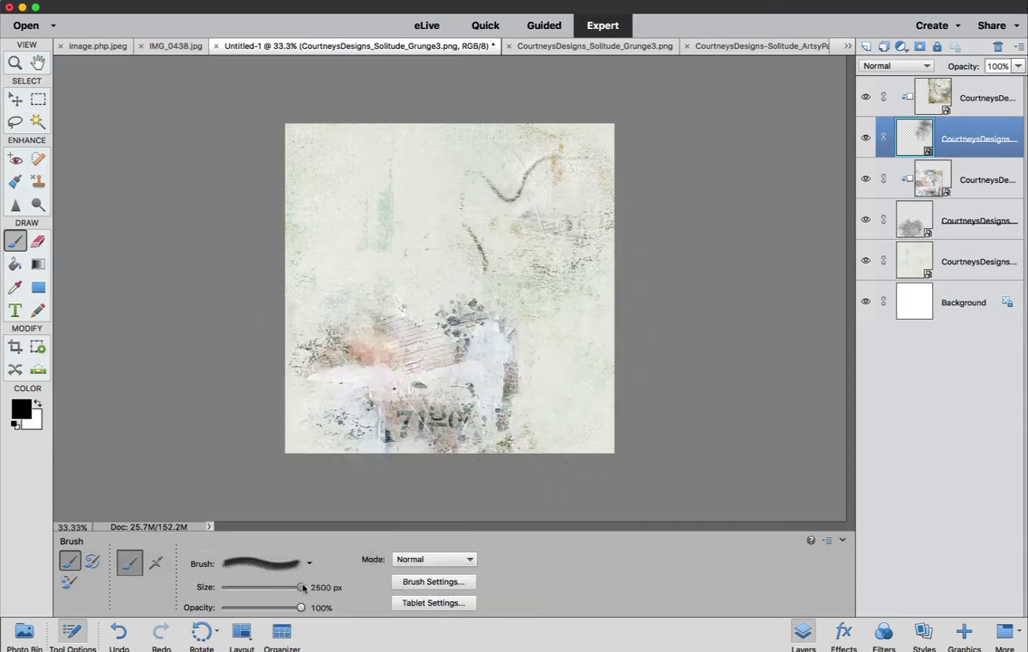
{"action": "mouse_move", "coordinate": [300, 586]}
{"action": "left_mouse_down"}
{"action": "mouse_move", "coordinate": [262, 588]}
{"action": "mouse_move", "coordinate": [279, 586]}
{"action": "left_mouse_up"}
{"action": "left_click", "coordinate": [498, 303]}
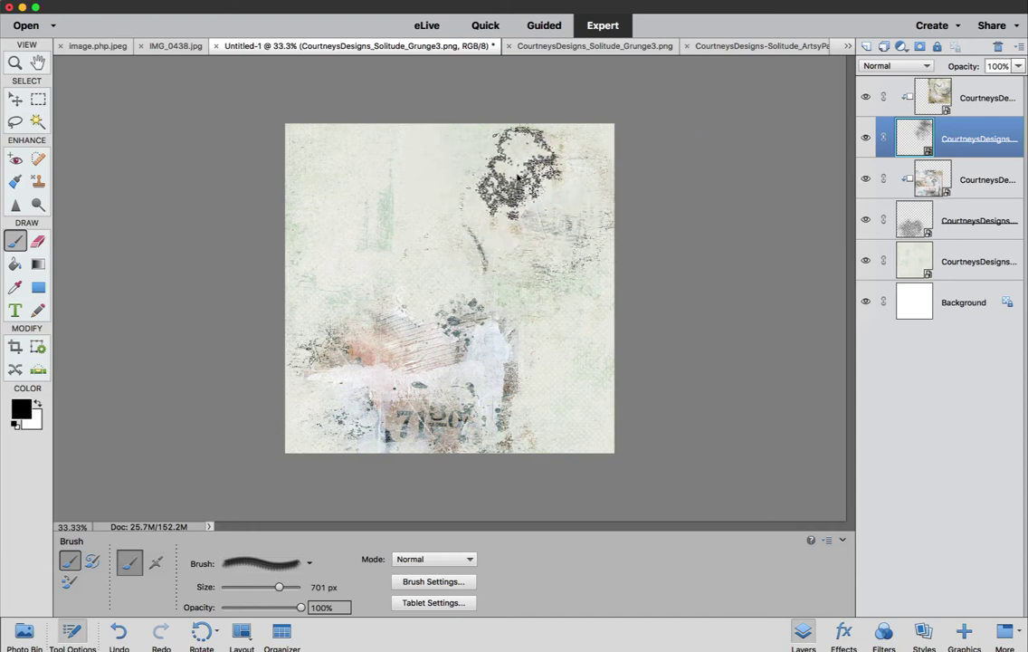
{"action": "left_click", "coordinate": [524, 193]}
{"action": "left_click", "coordinate": [574, 230]}
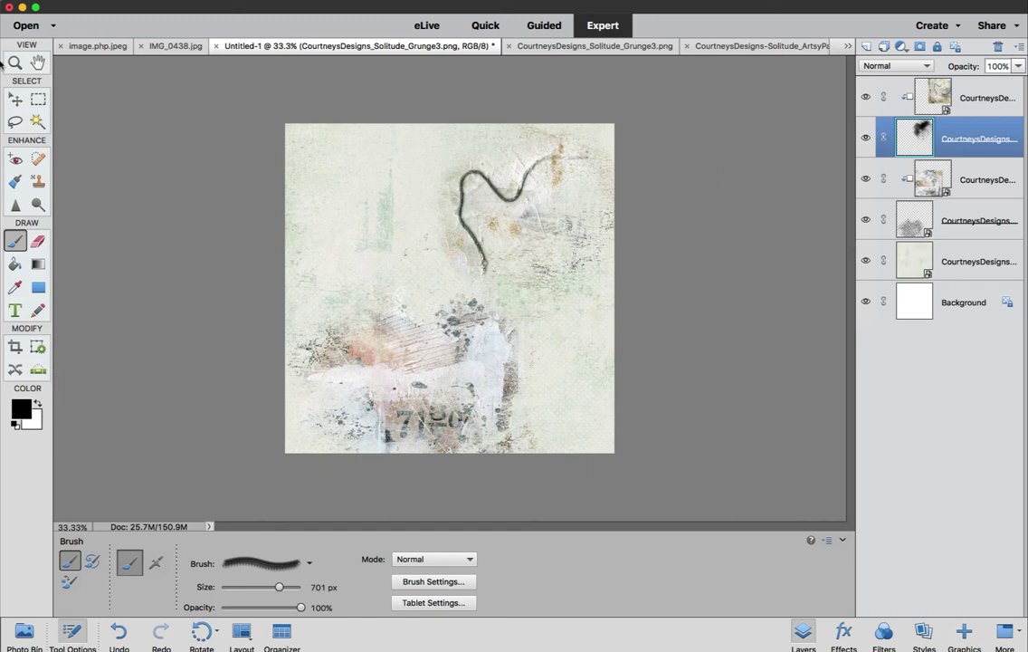
Step: Select the top paper layer along with the Grunge3 layer and nudge both slightly right
{"action": "key", "text": "v"}
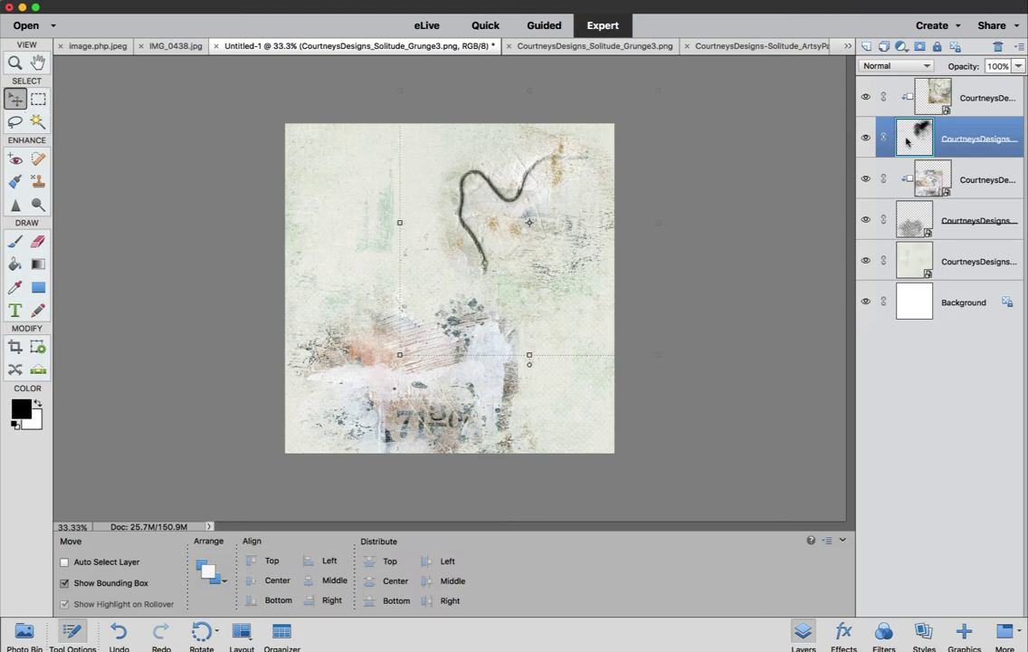
{"action": "left_click", "coordinate": [959, 102], "text": "shift"}
{"action": "left_click_drag", "start_coordinate": [512, 191], "coordinate": [549, 186]}
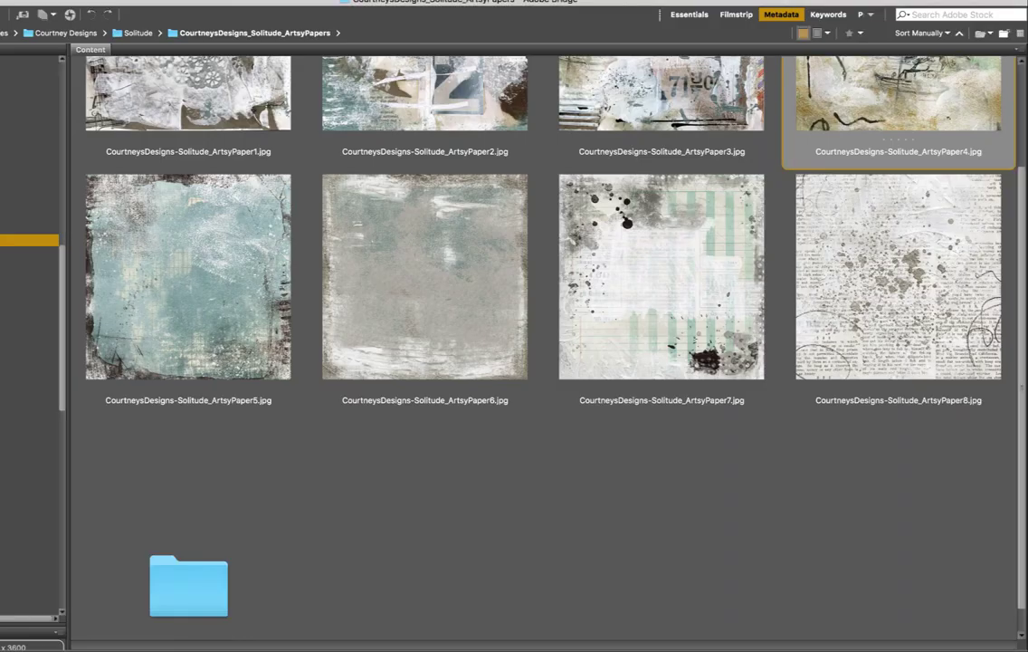
Step: Browse from the Elements1 folder to Elements2 and open the Solitude PhotoMask
{"action": "left_click", "coordinate": [27, 287]}
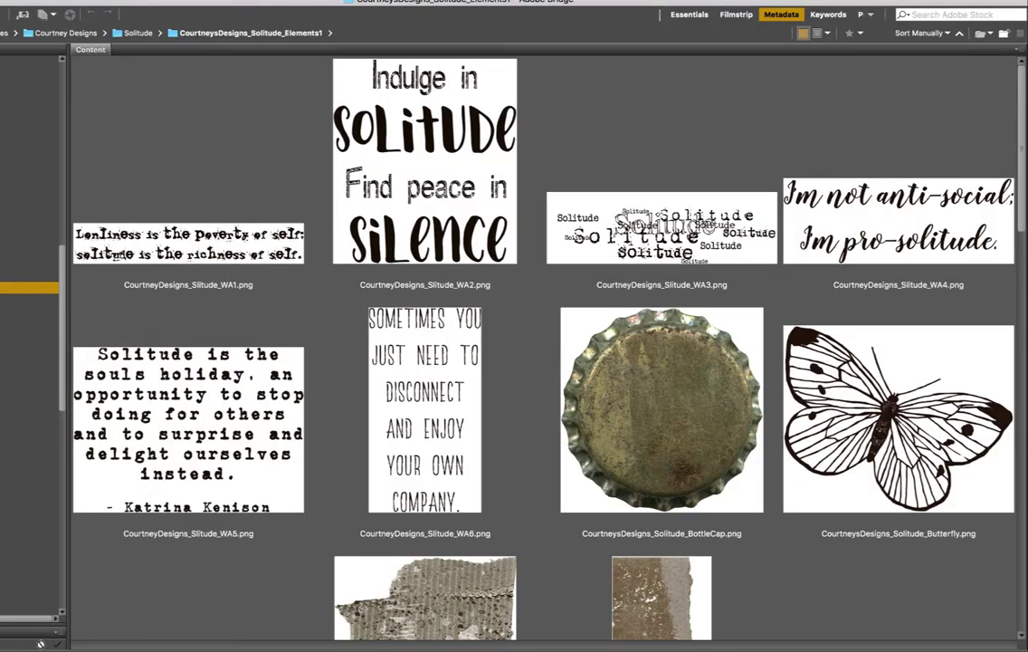
{"action": "scroll", "coordinate": [699, 410], "scroll_direction": "down", "scroll_amount": 5}
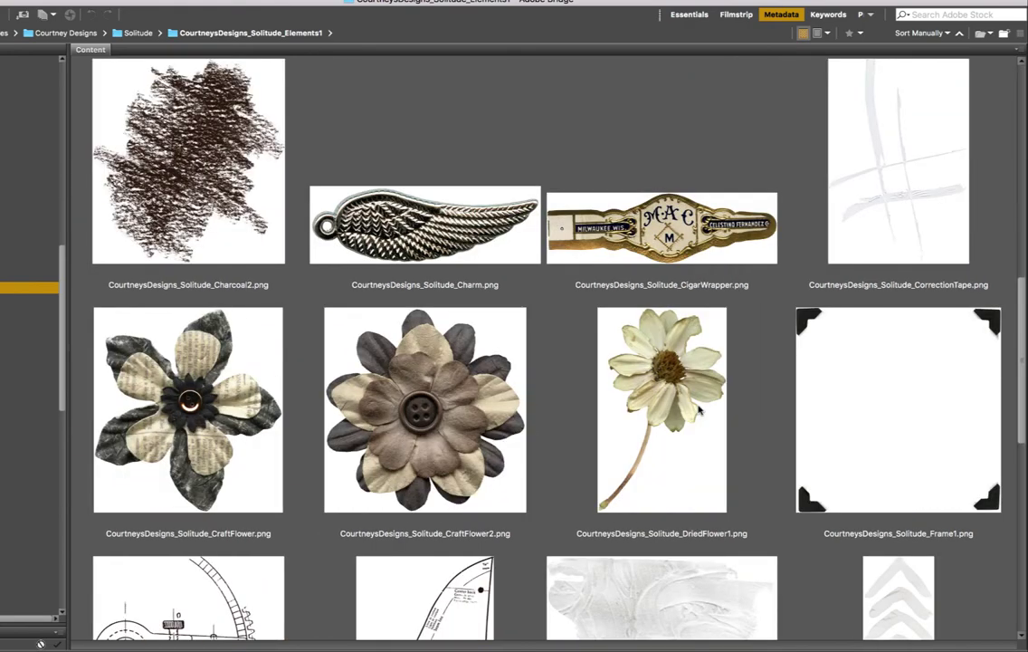
{"action": "scroll", "coordinate": [698, 410], "scroll_direction": "down", "scroll_amount": 5}
{"action": "scroll", "coordinate": [699, 410], "scroll_direction": "up", "scroll_amount": 10}
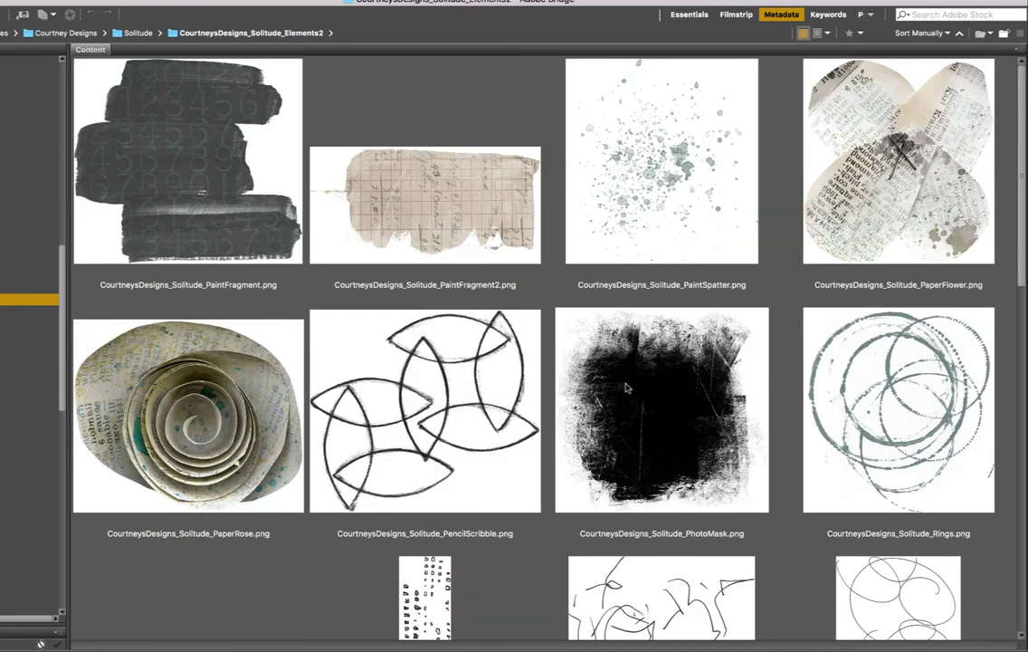
{"action": "left_click", "coordinate": [651, 417]}
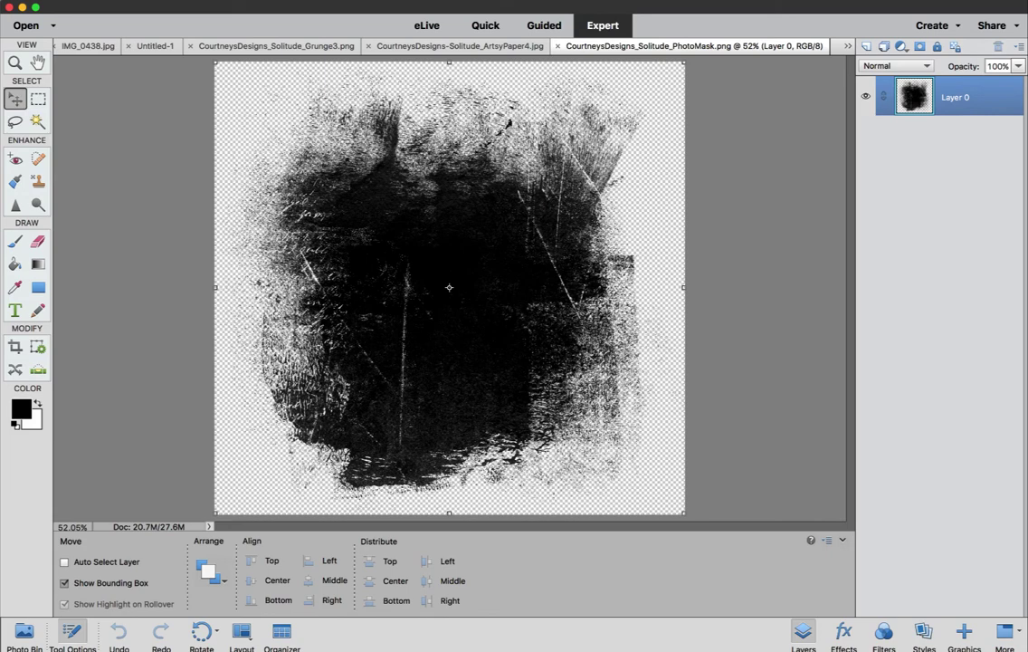
Step: Close ArtsyPaper4 and Grunge3, then place the PhotoMask into Untitled-1 as the top layer
{"action": "left_click", "coordinate": [366, 46]}
{"action": "left_click", "coordinate": [345, 46]}
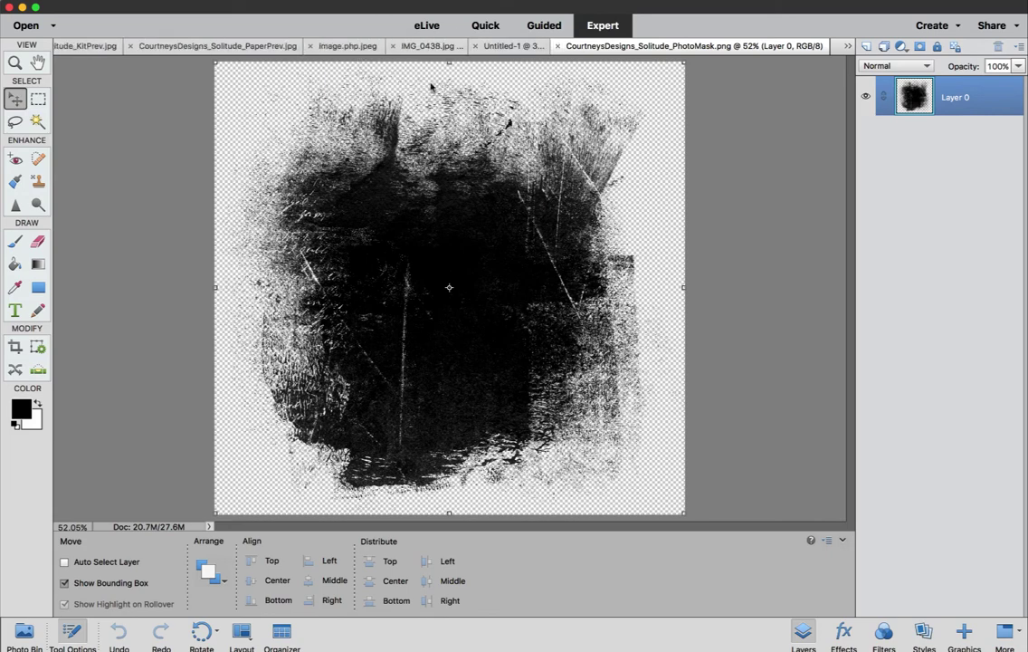
{"action": "left_click", "coordinate": [37, 634]}
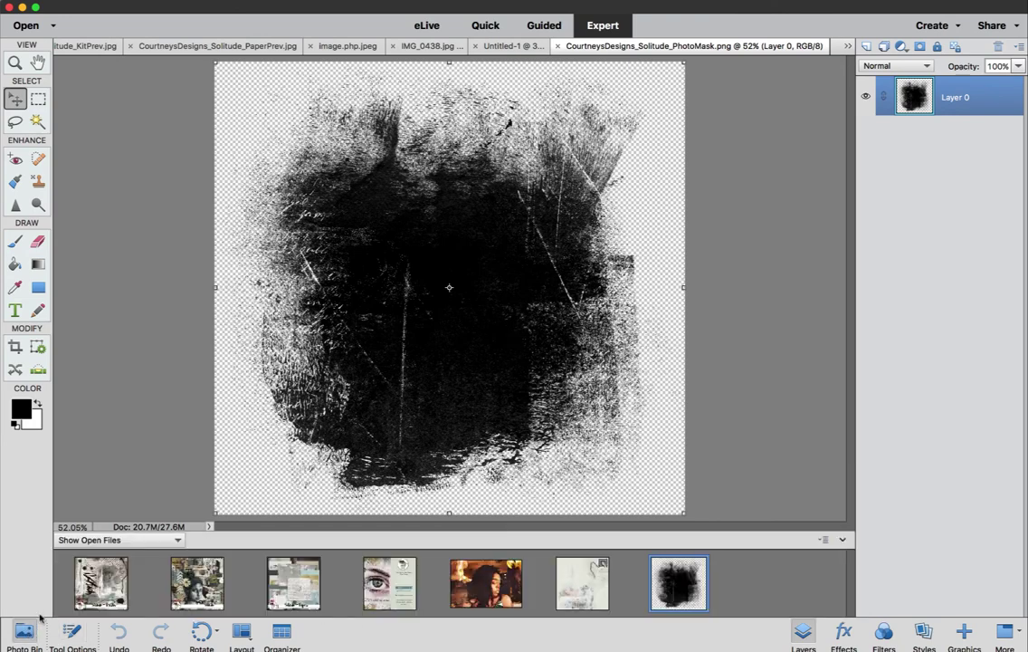
{"action": "left_click_drag", "start_coordinate": [674, 579], "coordinate": [579, 521]}
{"action": "left_click", "coordinate": [582, 582]}
{"action": "left_click_drag", "start_coordinate": [668, 576], "coordinate": [398, 246]}
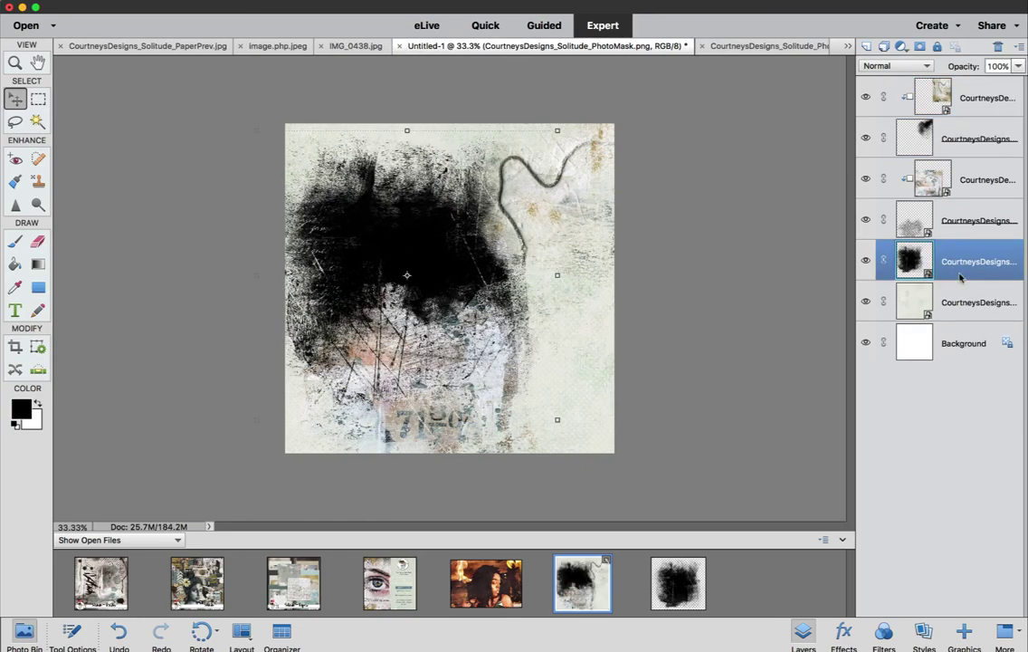
{"action": "left_click_drag", "start_coordinate": [910, 261], "coordinate": [925, 65]}
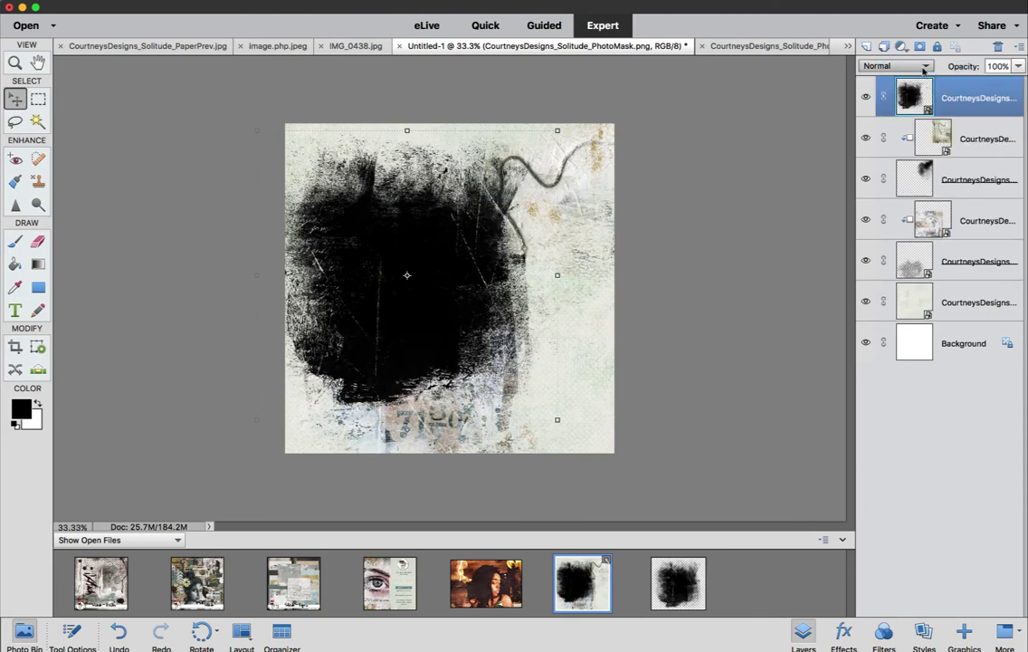
Step: Scale the PhotoMask to about 80% and position it over the upper left
{"action": "left_click_drag", "start_coordinate": [541, 407], "coordinate": [475, 346]}
{"action": "left_click_drag", "start_coordinate": [398, 291], "coordinate": [411, 307]}
{"action": "left_click_drag", "start_coordinate": [507, 378], "coordinate": [512, 384]}
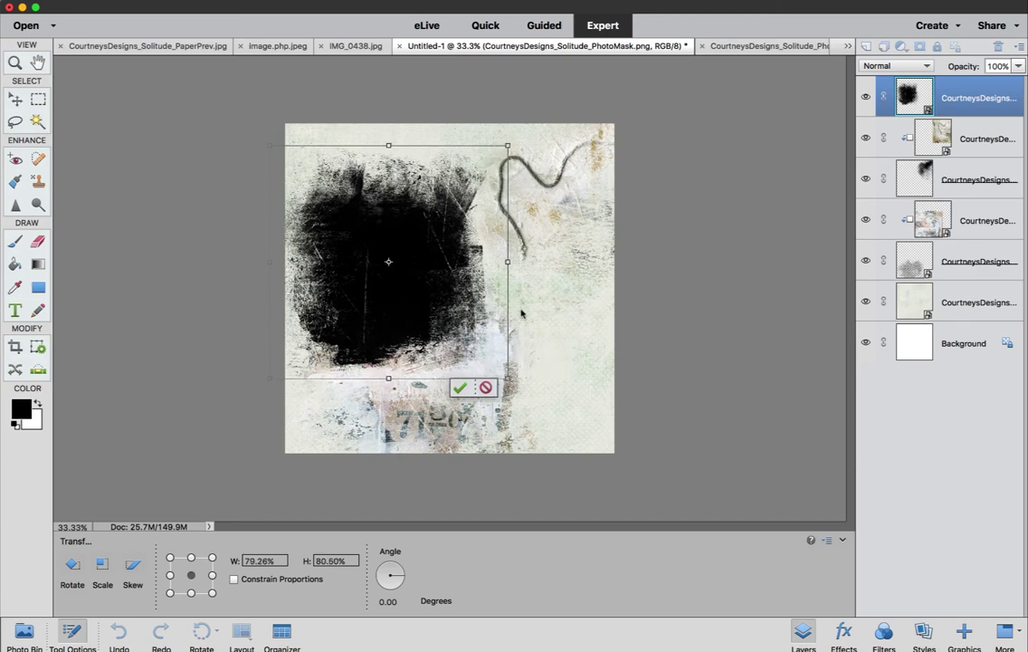
{"action": "left_click", "coordinate": [461, 387]}
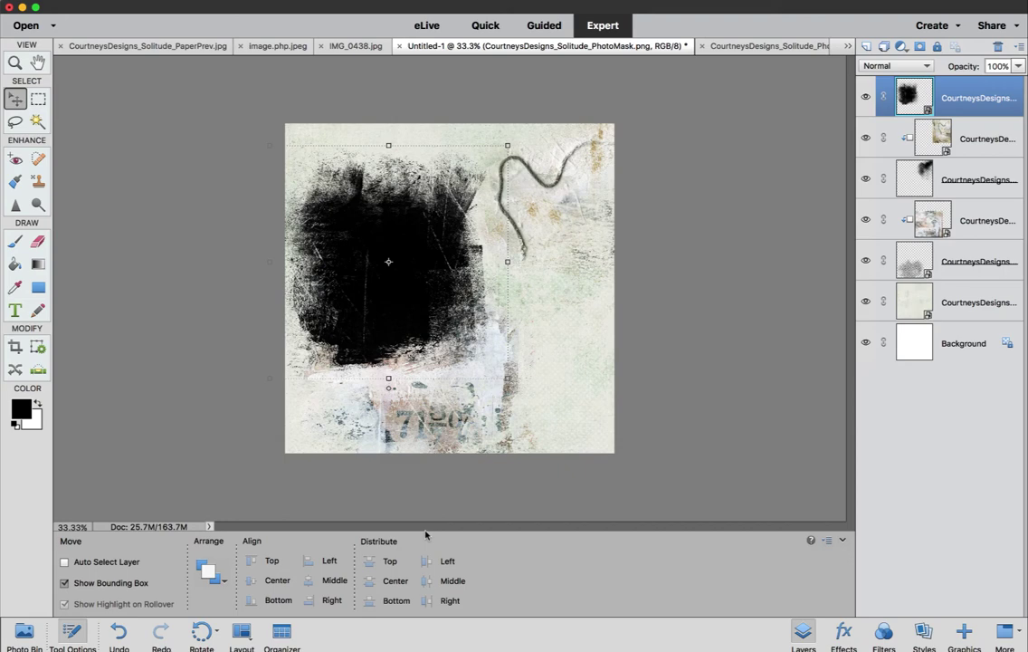
Step: Place the IMG_0438 portrait into the layout and stretch it to cover the mask
{"action": "left_click", "coordinate": [16, 634]}
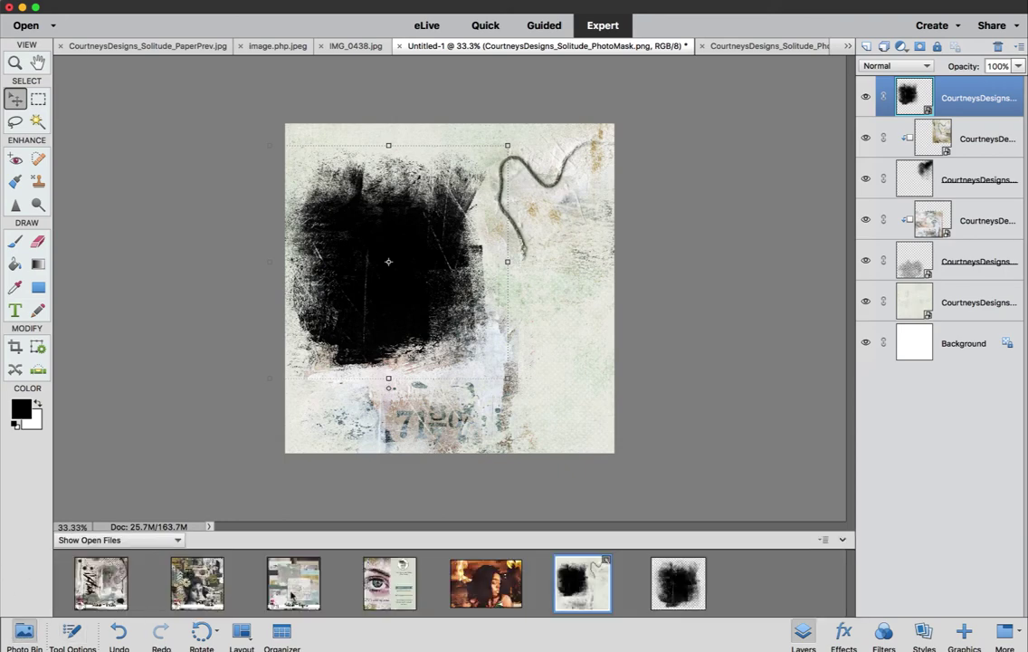
{"action": "left_click_drag", "start_coordinate": [486, 583], "coordinate": [307, 237]}
{"action": "left_click_drag", "start_coordinate": [455, 296], "coordinate": [373, 219]}
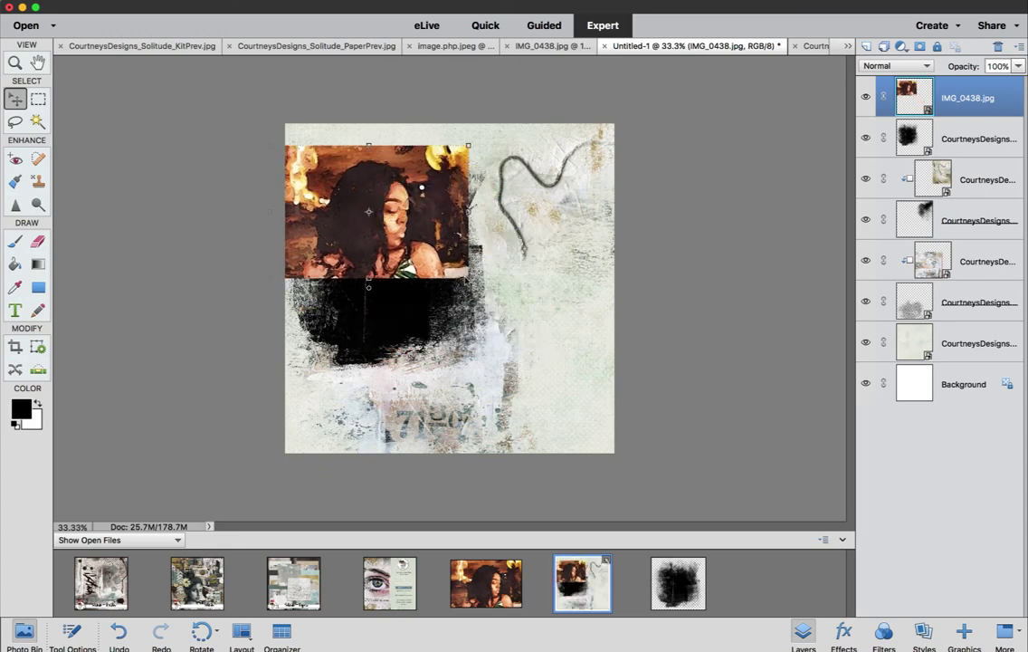
{"action": "left_click_drag", "start_coordinate": [468, 276], "coordinate": [613, 365]}
{"action": "left_click_drag", "start_coordinate": [522, 316], "coordinate": [488, 323]}
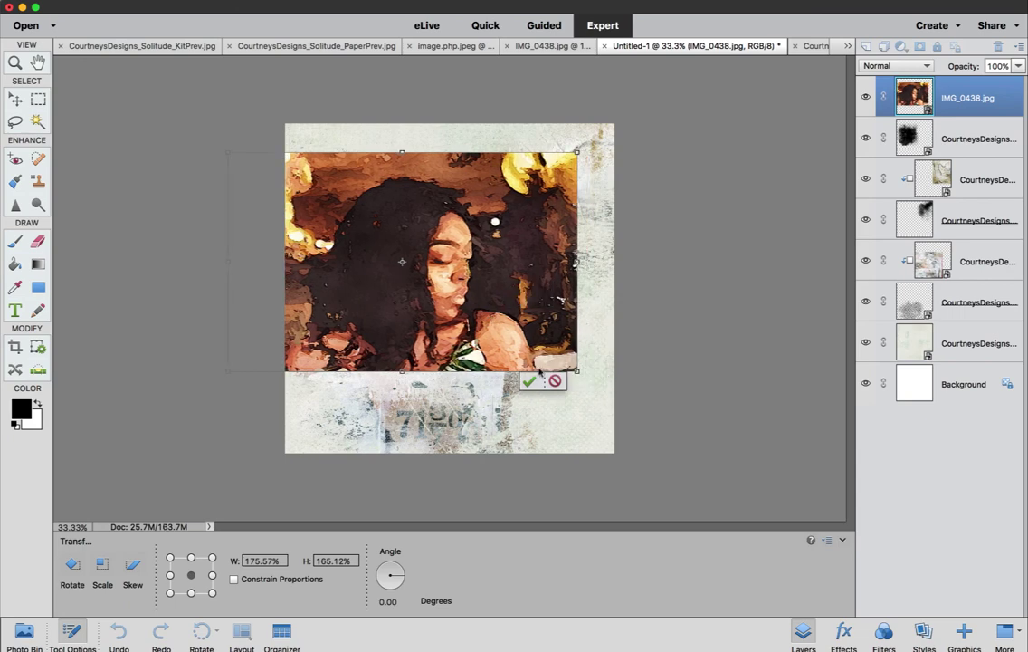
{"action": "left_click", "coordinate": [529, 381]}
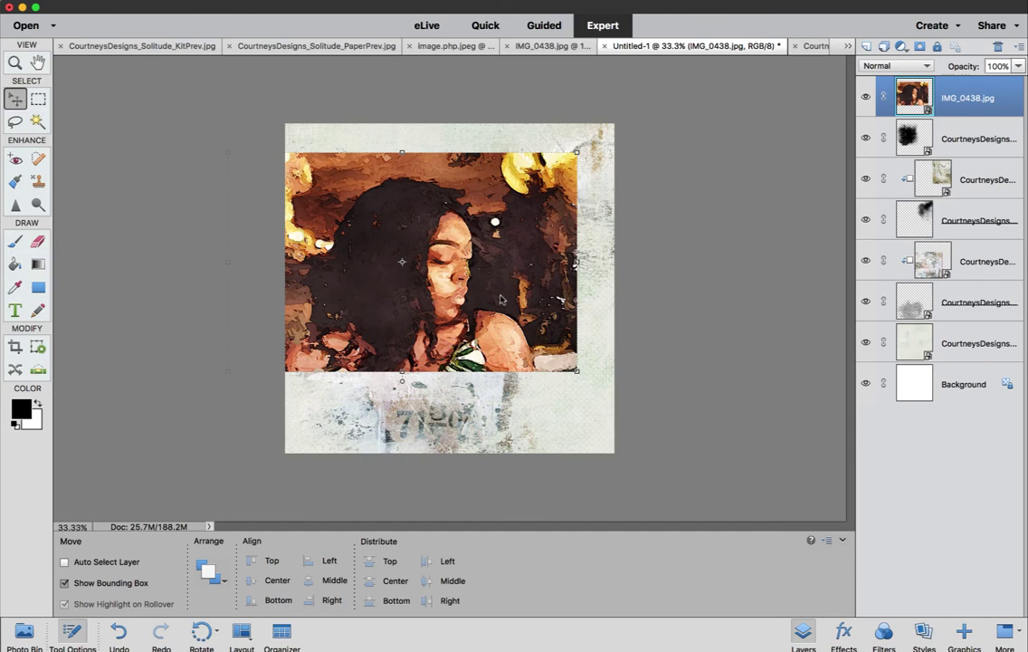
Step: Fine-tune the portrait to 102.97% and clip it to the mask layer below
{"action": "mouse_move", "coordinate": [518, 276]}
{"action": "left_mouse_down"}
{"action": "mouse_move", "coordinate": [489, 262]}
{"action": "mouse_move", "coordinate": [471, 330]}
{"action": "mouse_move", "coordinate": [504, 283]}
{"action": "left_mouse_up"}
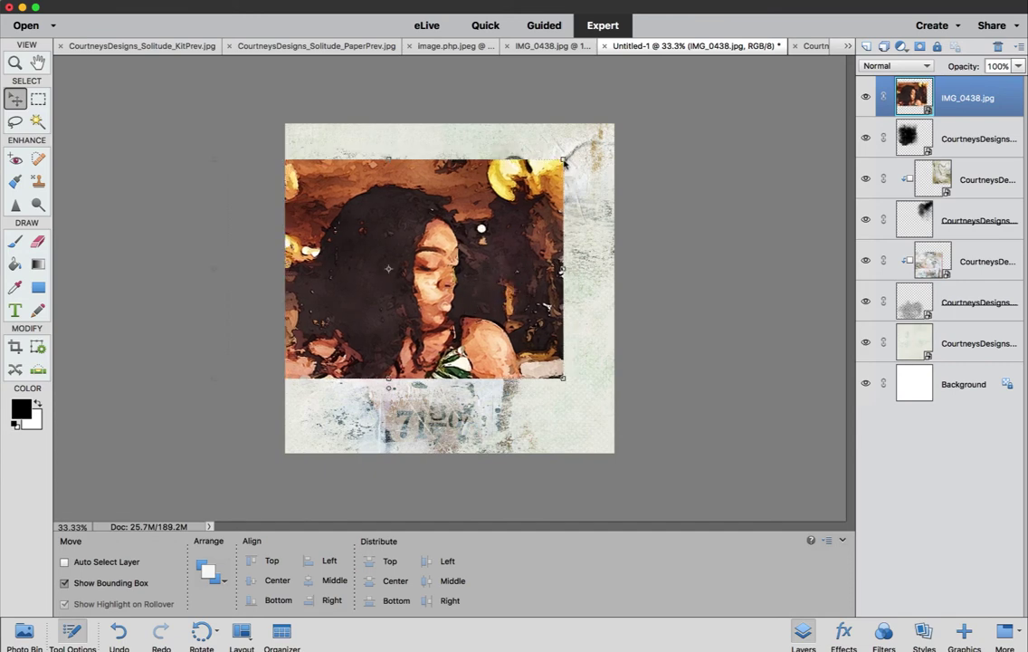
{"action": "left_click_drag", "start_coordinate": [563, 159], "coordinate": [572, 152]}
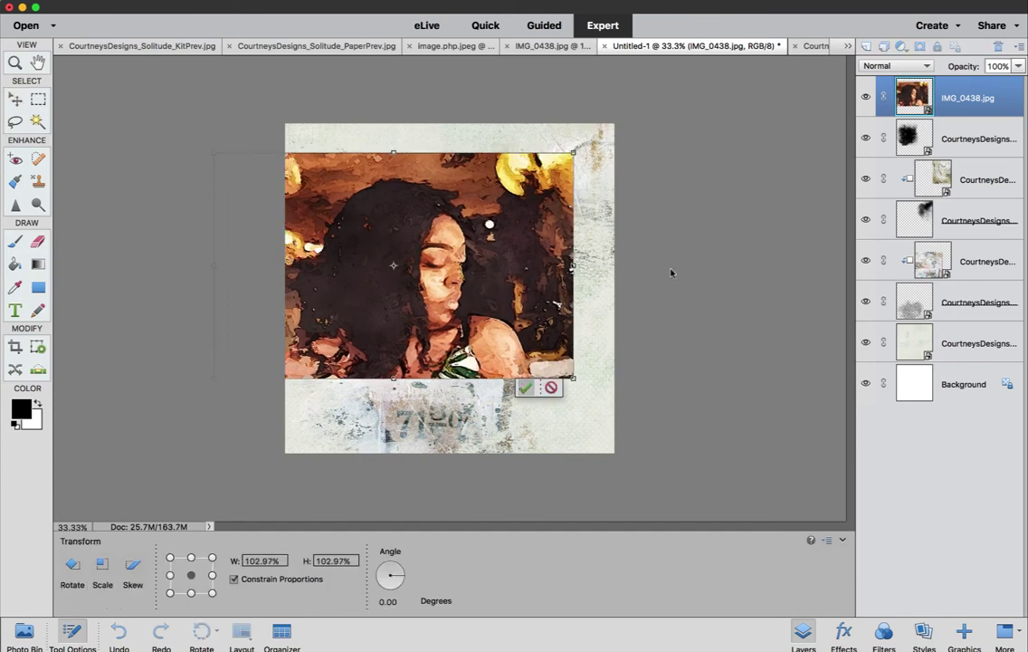
{"action": "key", "text": "Return"}
{"action": "left_click", "coordinate": [907, 115], "text": "alt"}
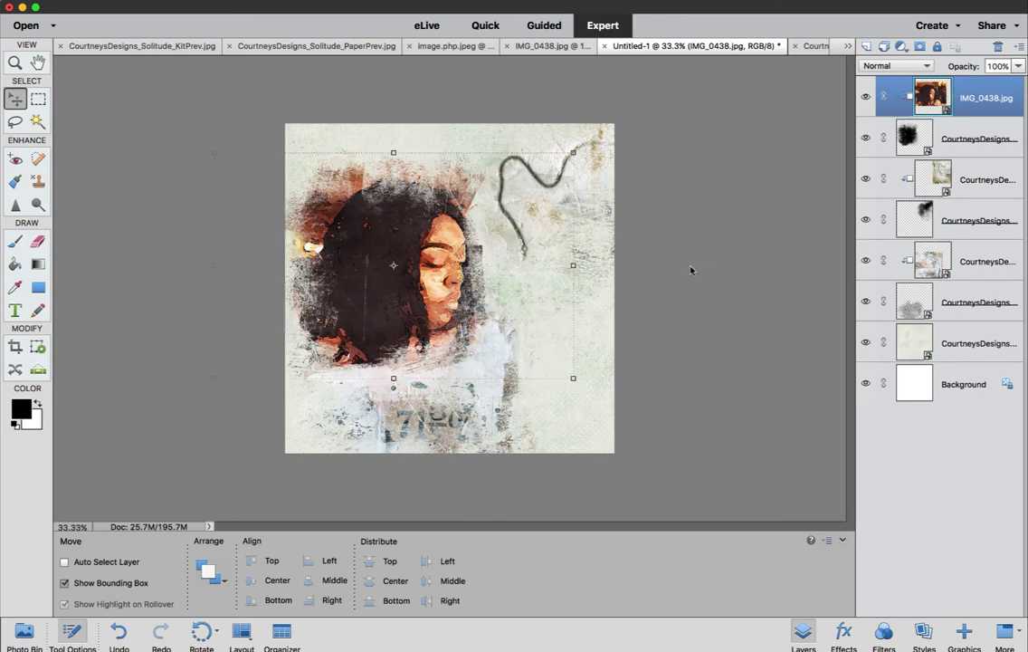
Step: Shrink the portrait photo and clip it to the PhotoMask with Ctrl+G
{"action": "left_click_drag", "start_coordinate": [573, 379], "coordinate": [507, 351]}
{"action": "left_click_drag", "start_coordinate": [407, 280], "coordinate": [428, 303]}
{"action": "left_click_drag", "start_coordinate": [525, 361], "coordinate": [515, 357]}
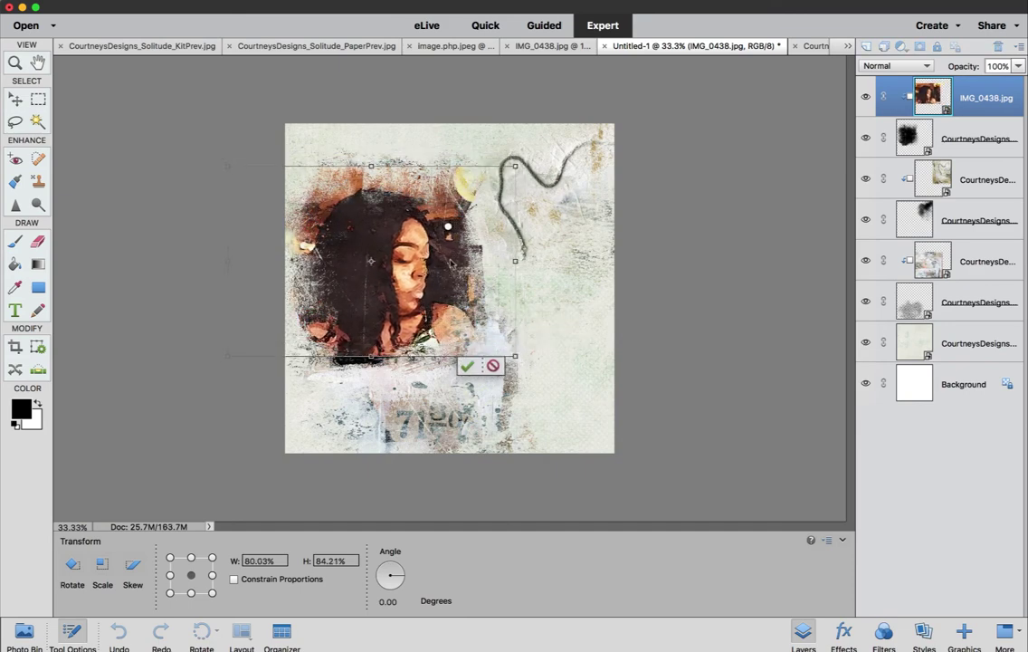
{"action": "key", "text": "Return"}
{"action": "key", "text": "super+g"}
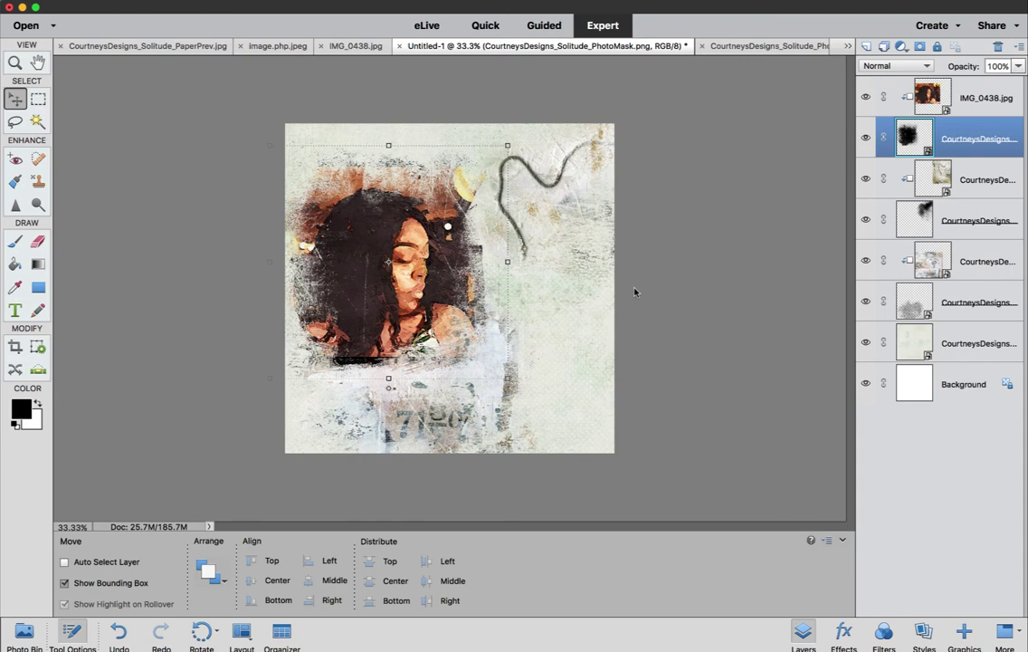
Step: Stretch the PhotoMask taller and slightly narrower
{"action": "mouse_move", "coordinate": [390, 382]}
{"action": "left_mouse_down"}
{"action": "mouse_move", "coordinate": [388, 303]}
{"action": "mouse_move", "coordinate": [388, 388]}
{"action": "left_mouse_up"}
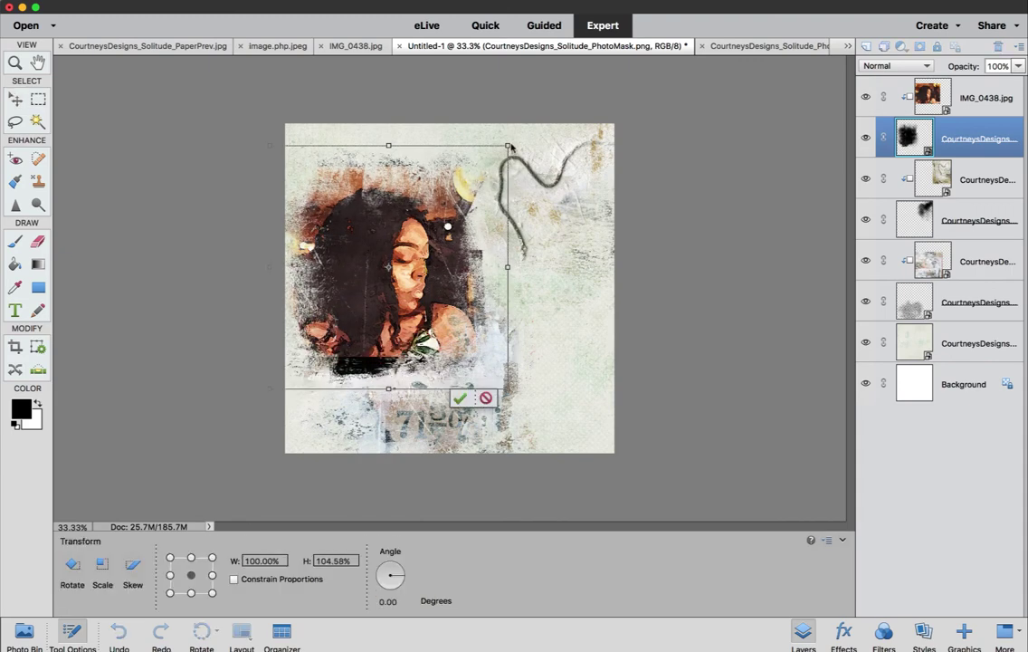
{"action": "left_click_drag", "start_coordinate": [508, 145], "coordinate": [500, 143]}
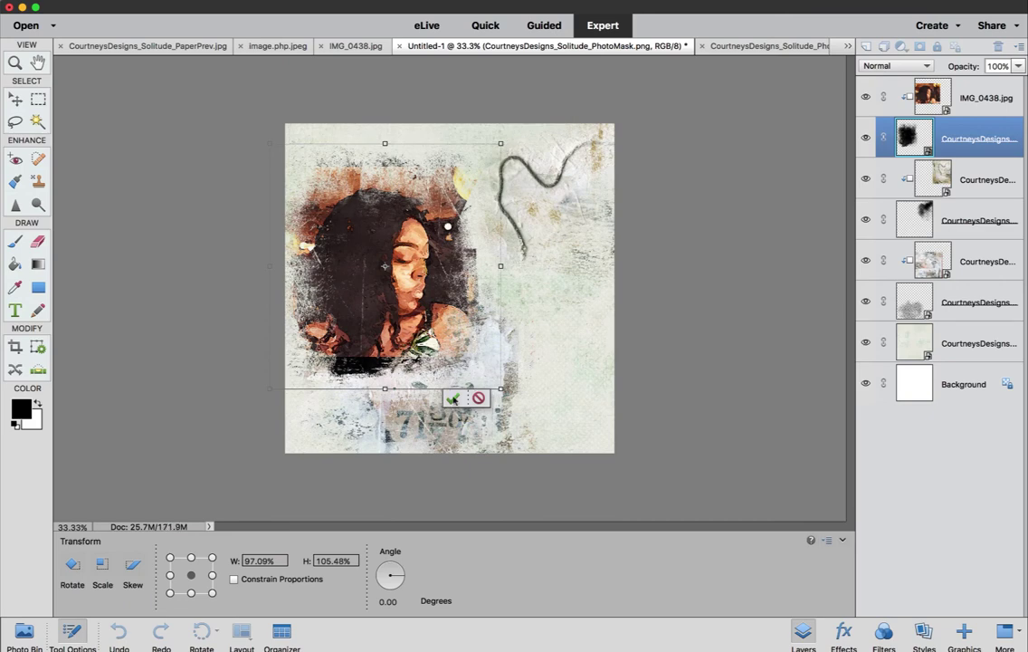
{"action": "key", "text": "Return"}
Step: Move the portrait down-right and enlarge it to 104.84%
{"action": "left_click", "coordinate": [978, 99]}
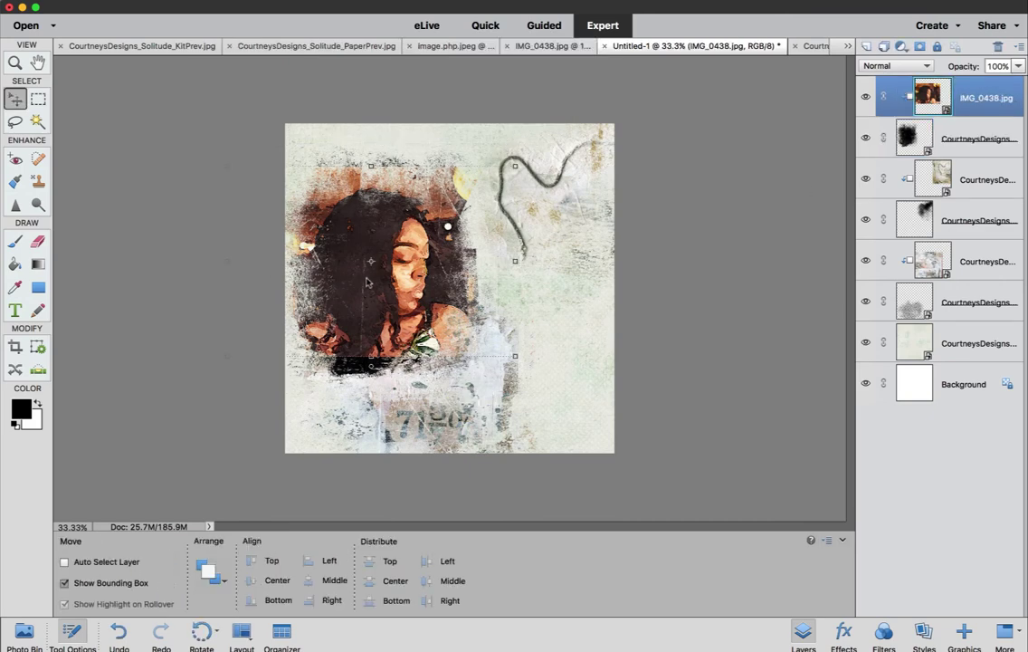
{"action": "left_click_drag", "start_coordinate": [352, 269], "coordinate": [367, 288]}
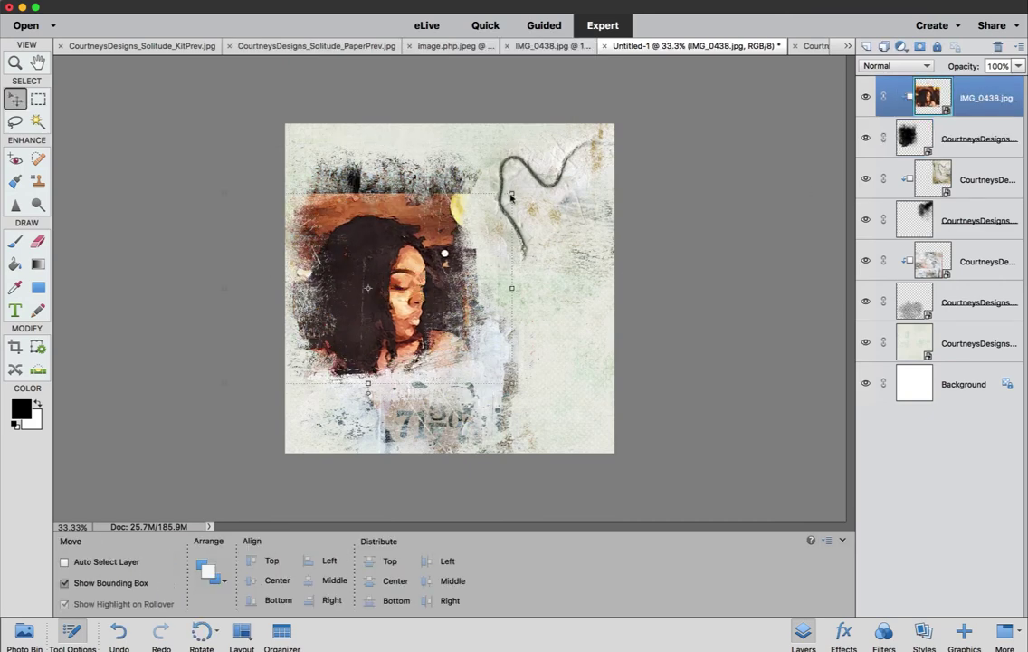
{"action": "left_click_drag", "start_coordinate": [511, 196], "coordinate": [526, 184]}
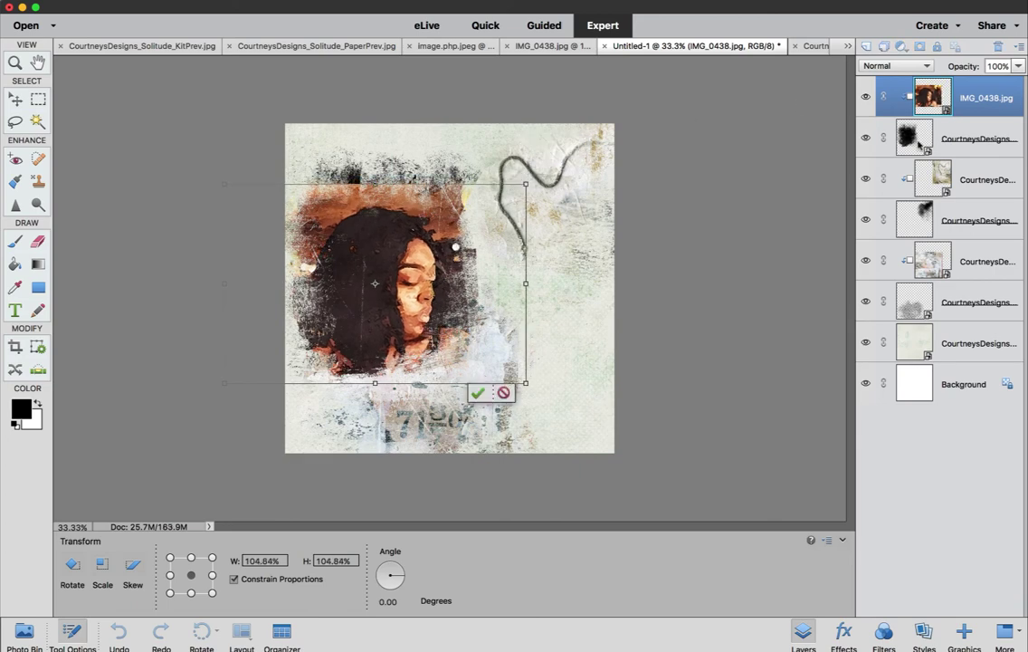
{"action": "left_click", "coordinate": [477, 392]}
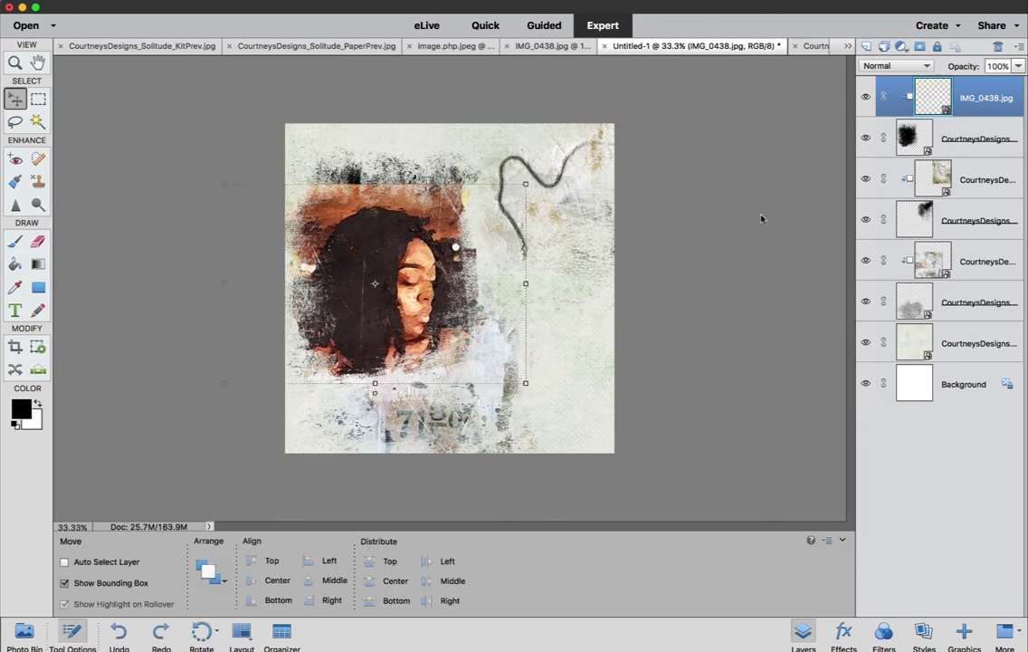
Step: Squash the PhotoMask to 86.93% height, then select the background paper layer
{"action": "left_click", "coordinate": [914, 138]}
{"action": "left_click_drag", "start_coordinate": [387, 145], "coordinate": [383, 173]}
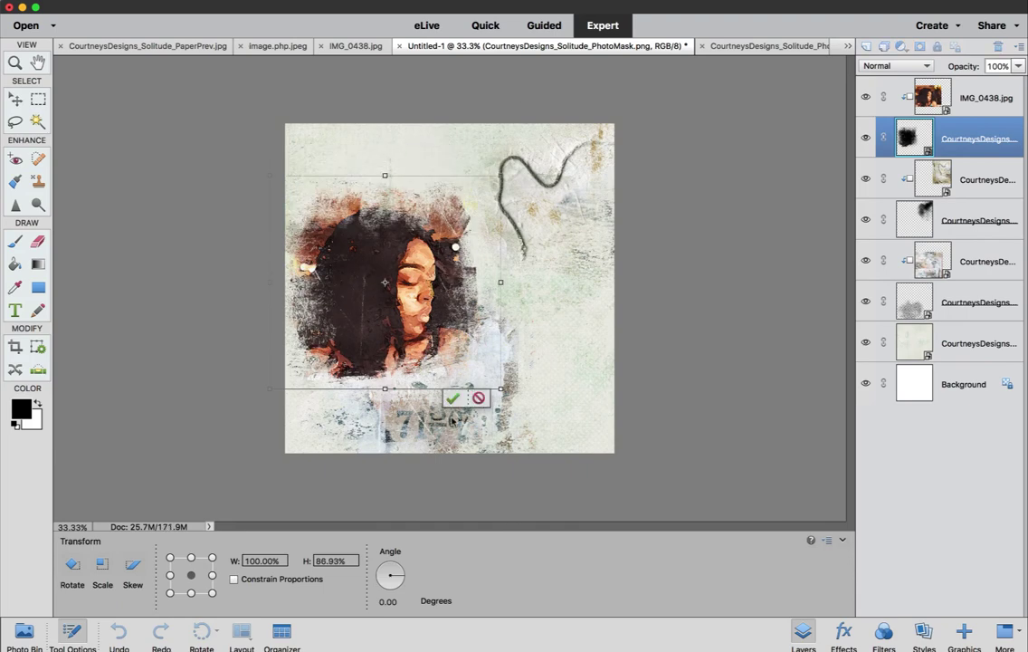
{"action": "left_click", "coordinate": [403, 357]}
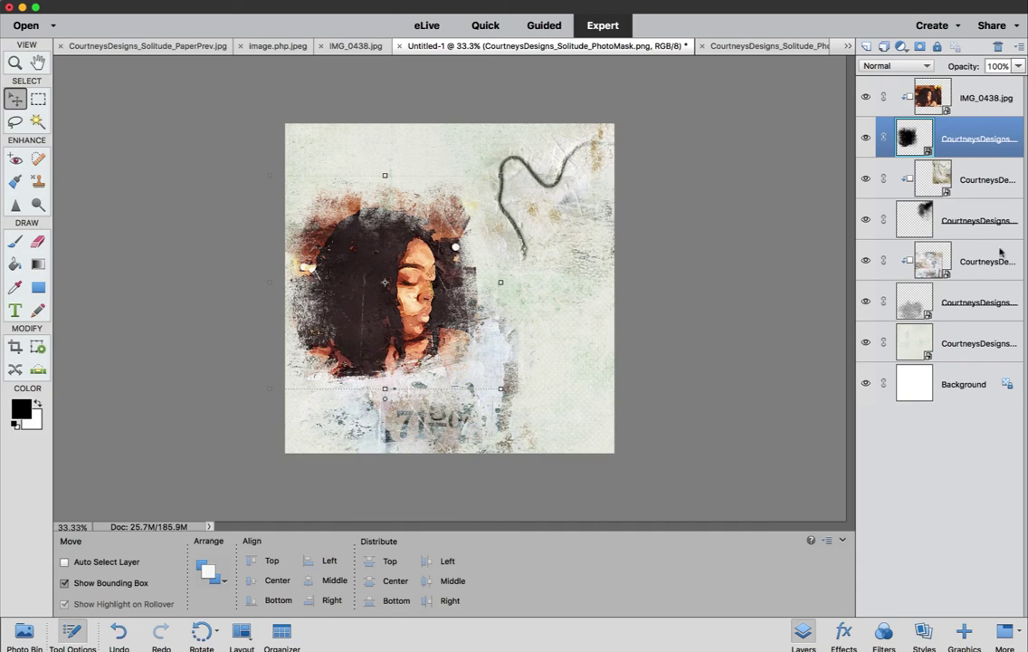
{"action": "left_click", "coordinate": [956, 338]}
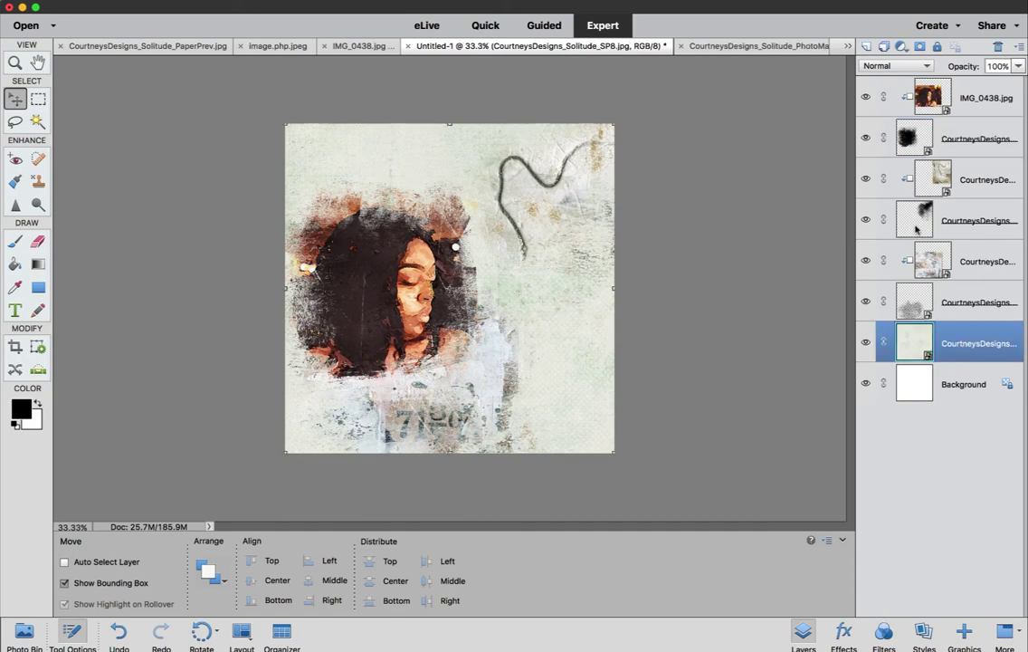
Step: Add a new layer and set up the PaintStroke3 brush at 800 px with brown sampled from the portrait
{"action": "left_click", "coordinate": [866, 46]}
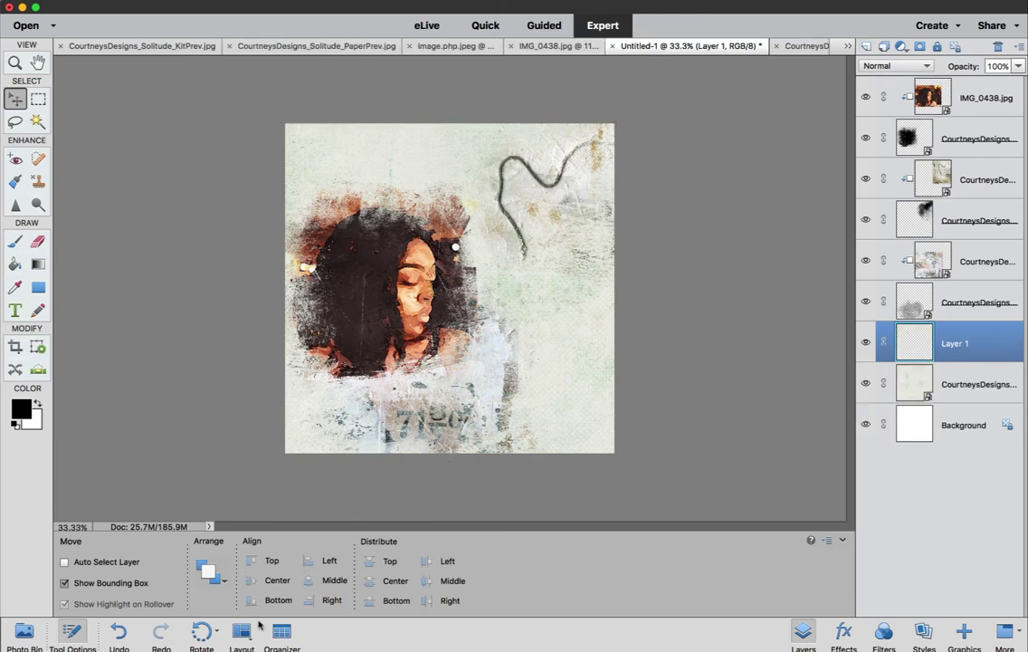
{"action": "left_click", "coordinate": [14, 242]}
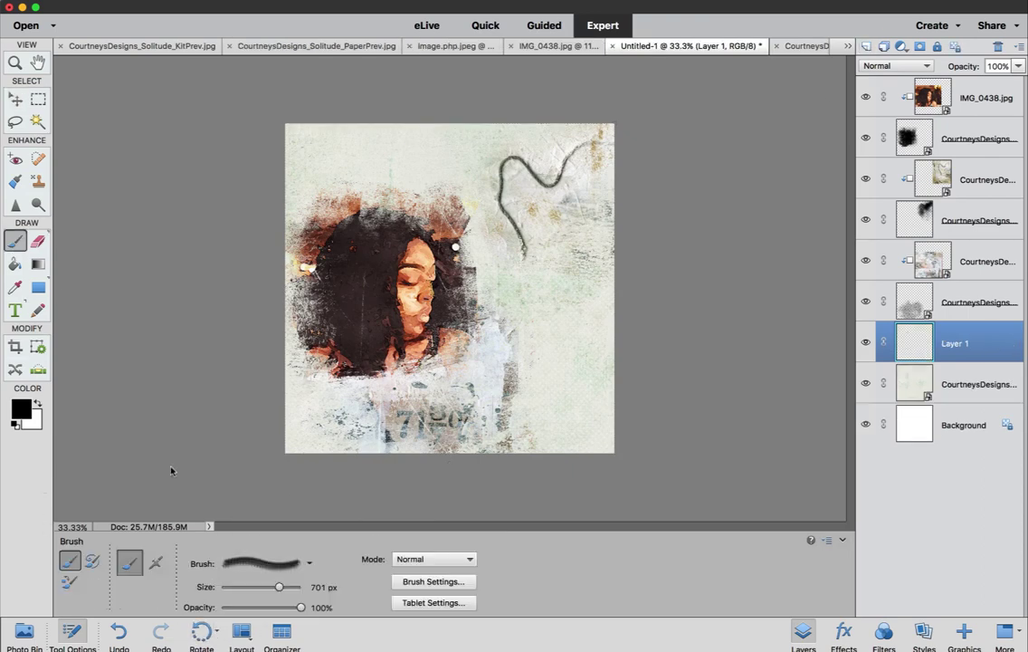
{"action": "left_click", "coordinate": [299, 563]}
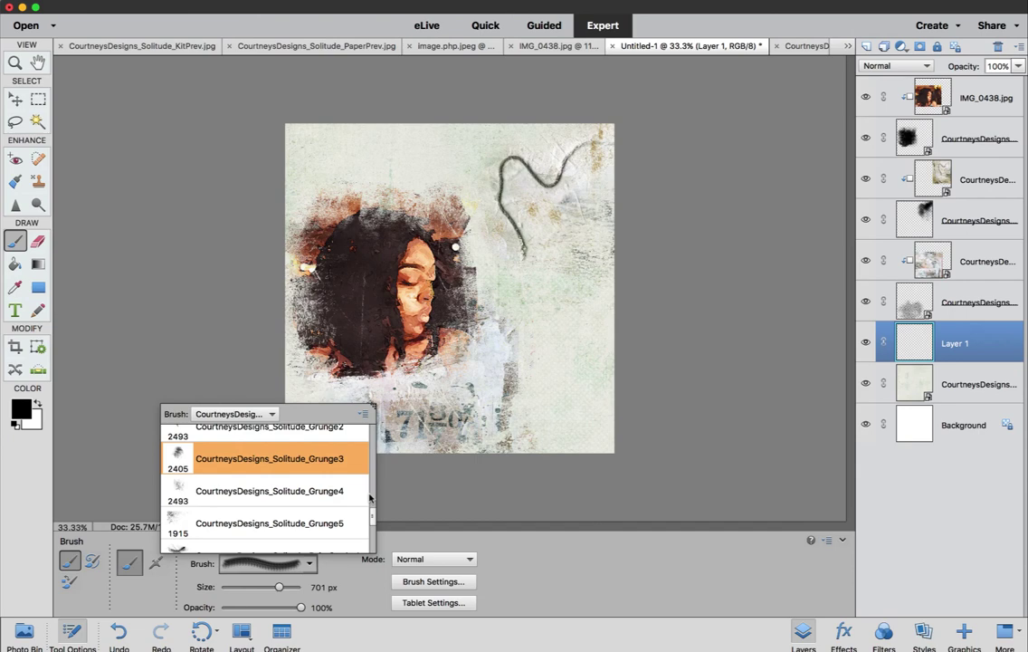
{"action": "scroll", "coordinate": [372, 517], "scroll_direction": "down", "scroll_amount": 3}
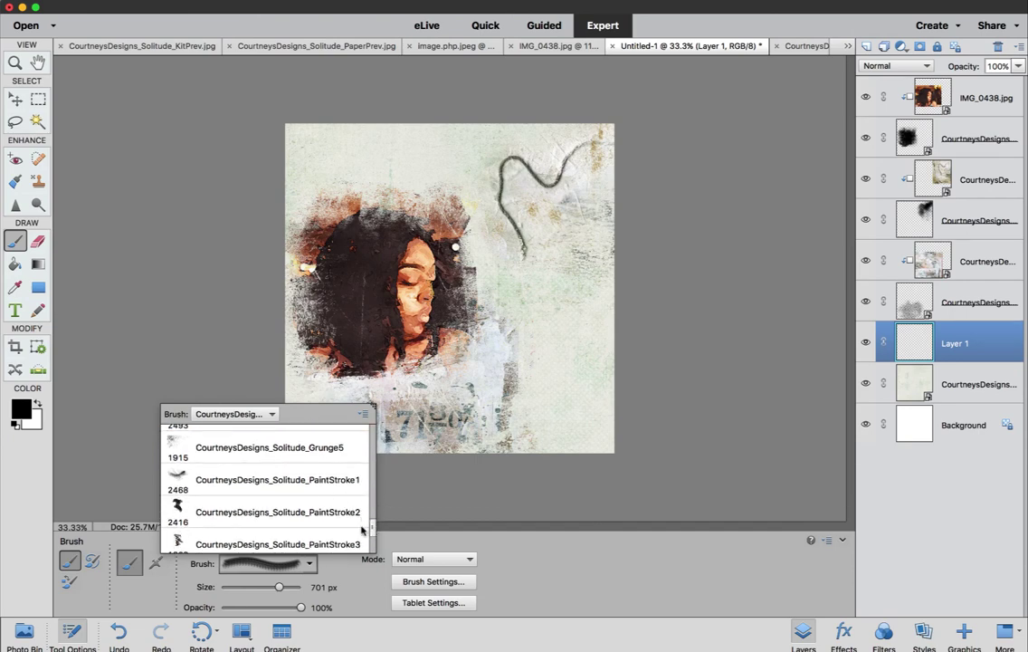
{"action": "left_click", "coordinate": [332, 546]}
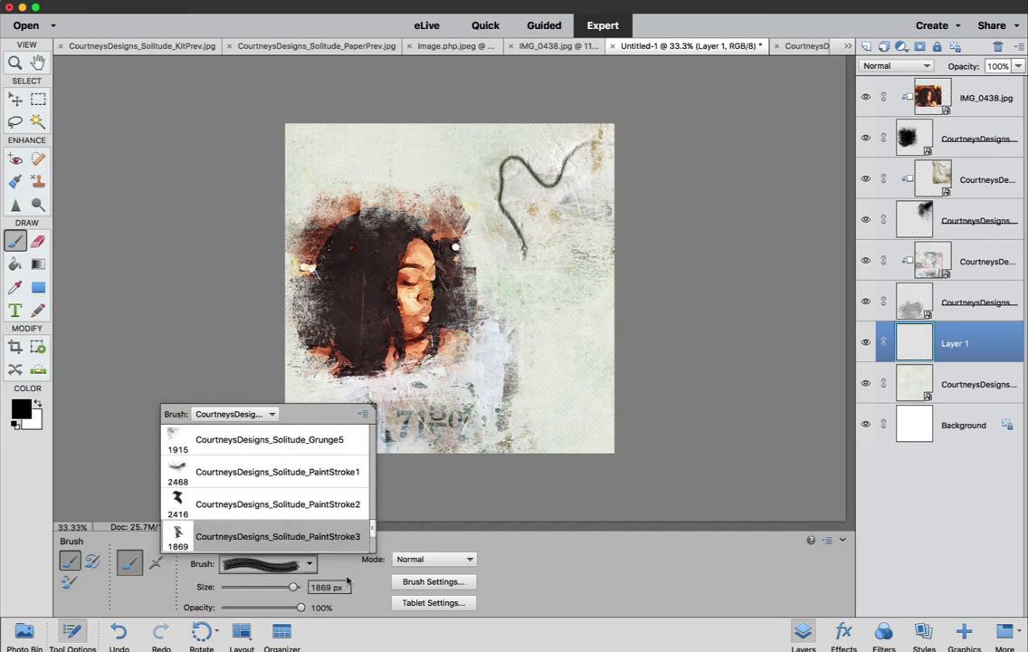
{"action": "left_click_drag", "start_coordinate": [292, 586], "coordinate": [286, 586]}
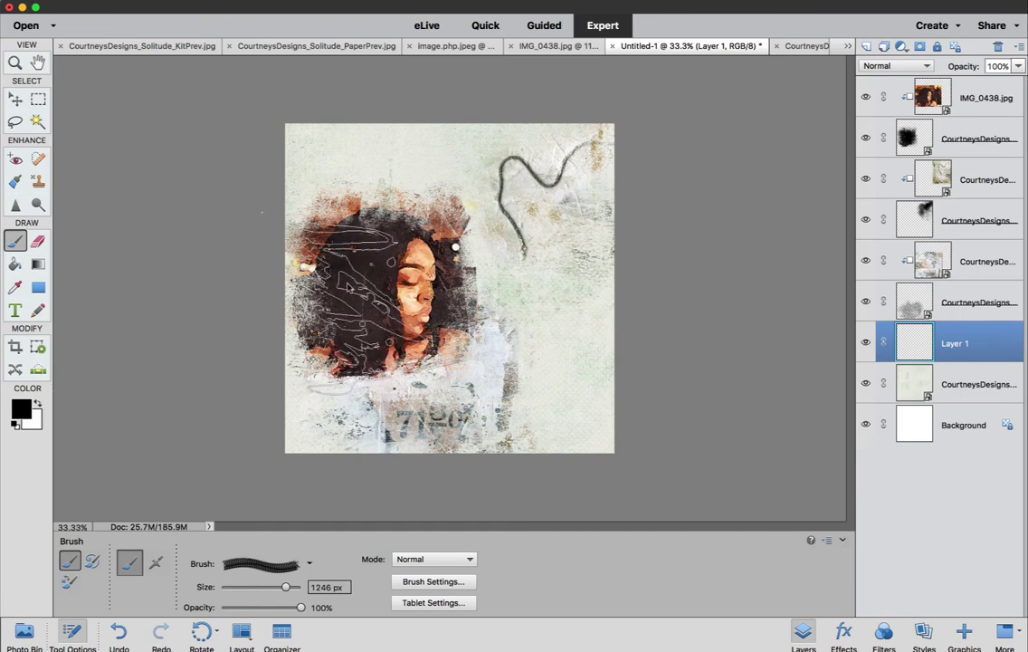
{"action": "left_click", "coordinate": [291, 210], "text": "alt"}
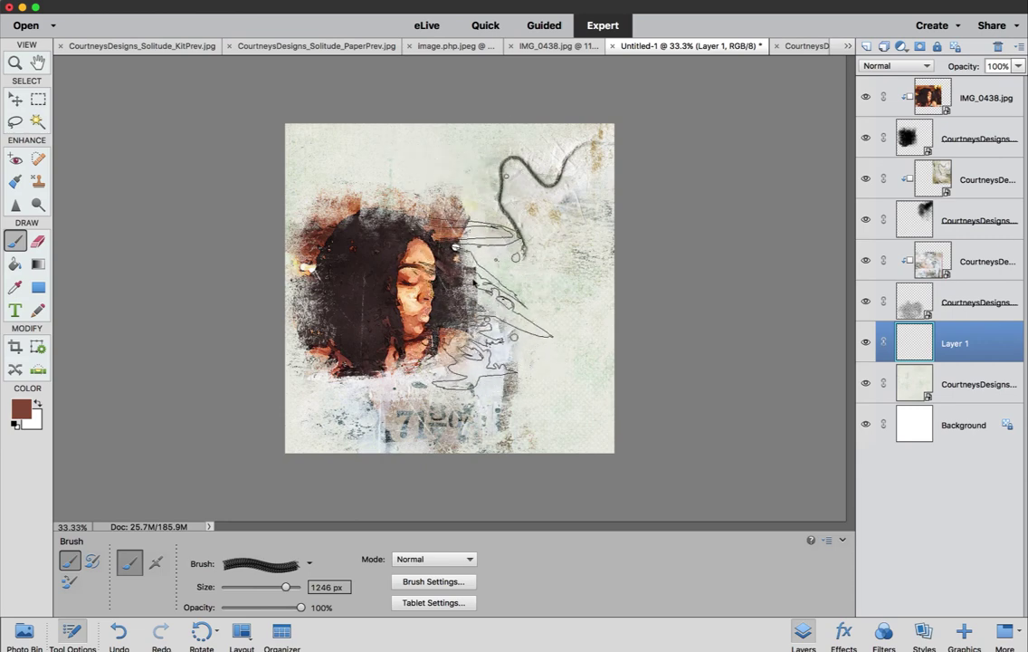
{"action": "key", "text": "bracketleft"}
{"action": "key", "text": "bracketleft"}
{"action": "key", "text": "bracketleft"}
{"action": "key", "text": "bracketleft"}
Step: Stamp brown paint-stroke marks at the page's lower-right and upper-left
{"action": "left_click", "coordinate": [493, 317]}
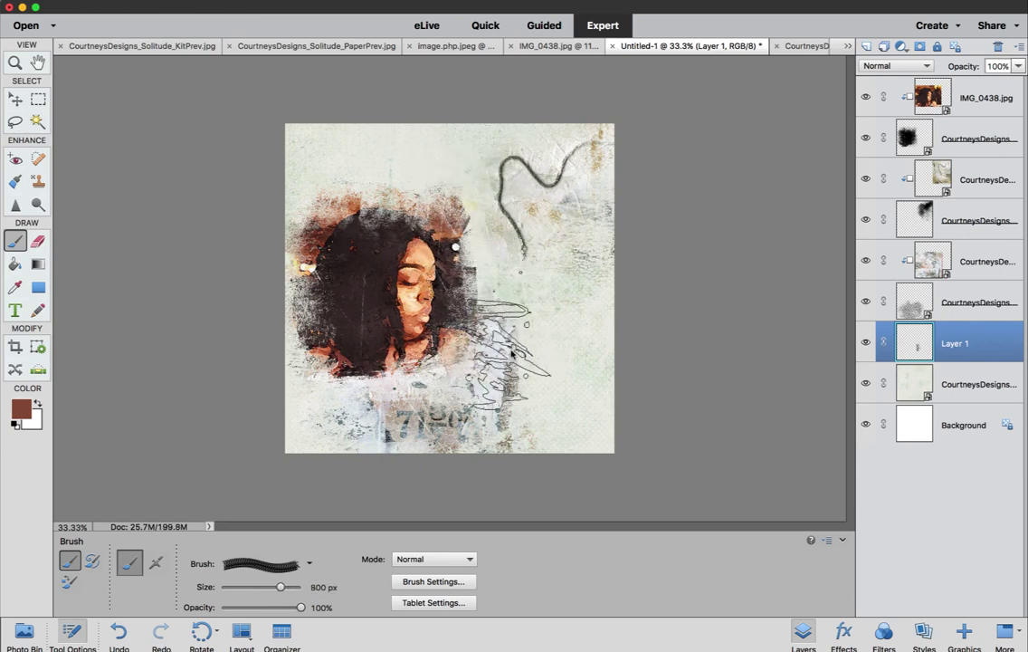
{"action": "left_click_drag", "start_coordinate": [586, 384], "coordinate": [598, 439]}
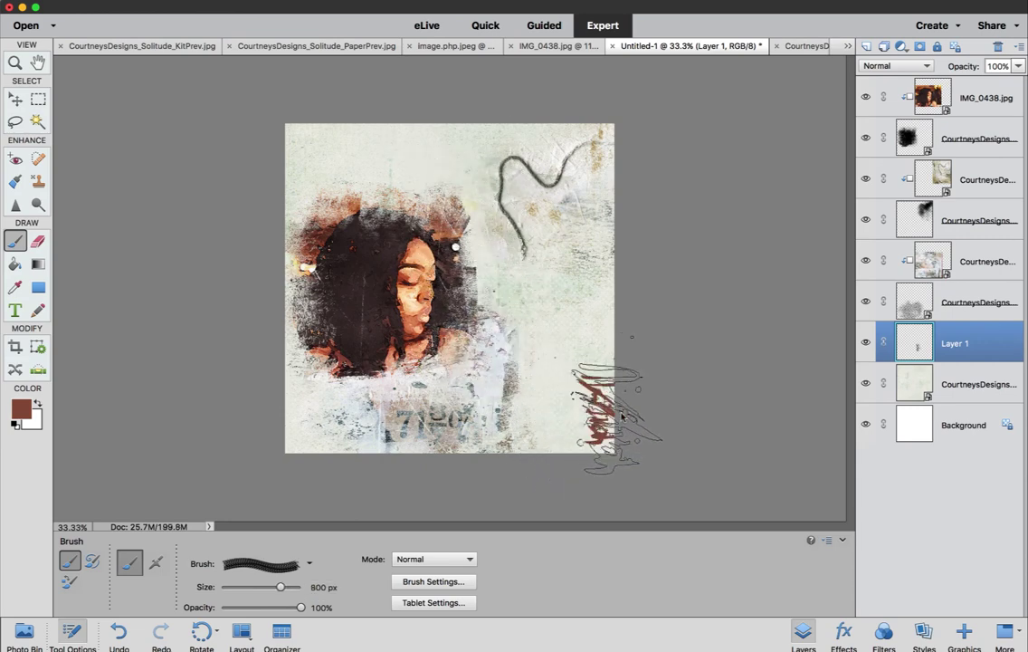
{"action": "left_click", "coordinate": [312, 181]}
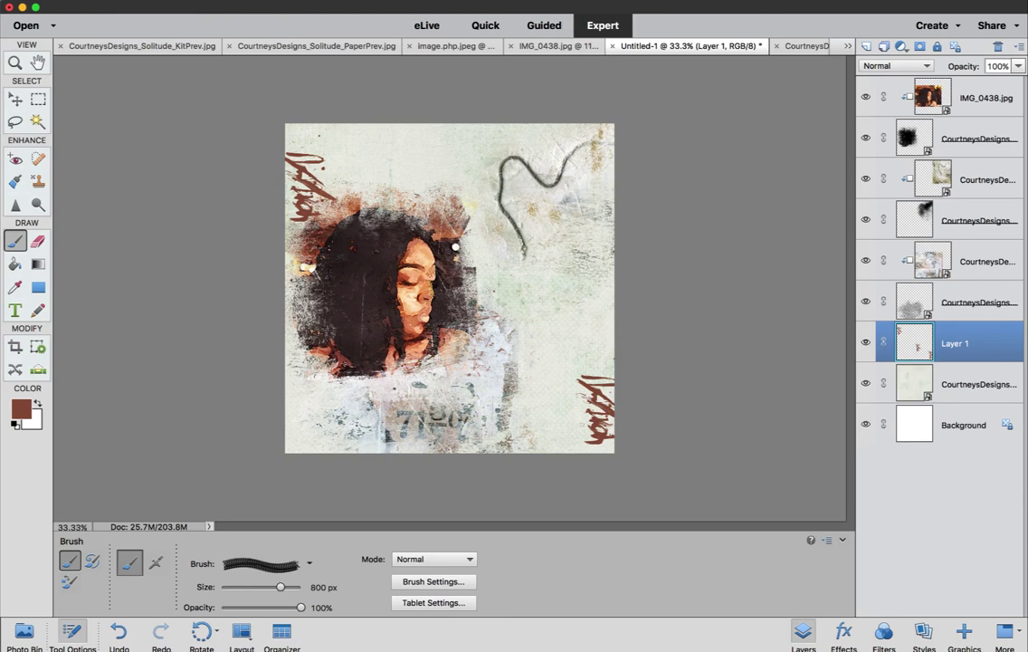
Step: View the kit, paper and brushes previews, ending on the Expressions of Solitude challenge graphic
{"action": "left_click", "coordinate": [25, 629]}
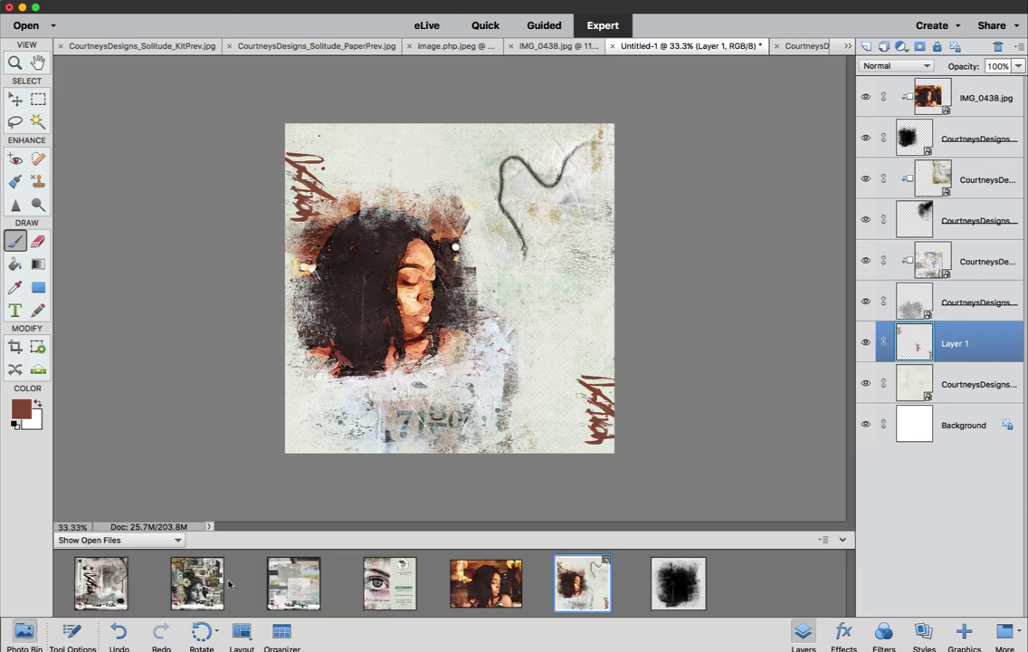
{"action": "left_click", "coordinate": [201, 583]}
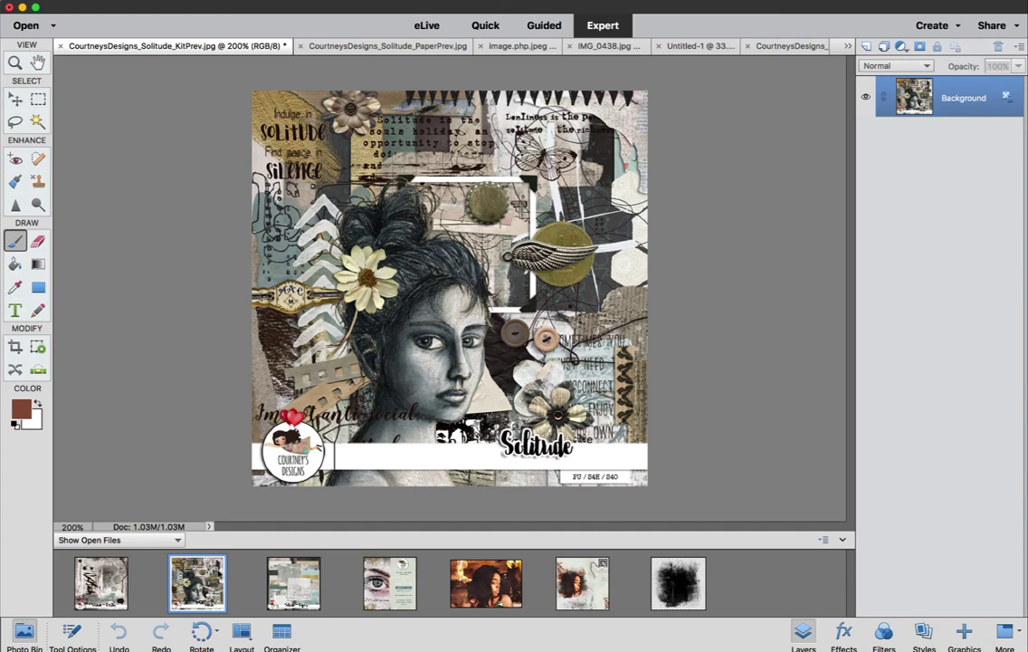
{"action": "left_click", "coordinate": [296, 585]}
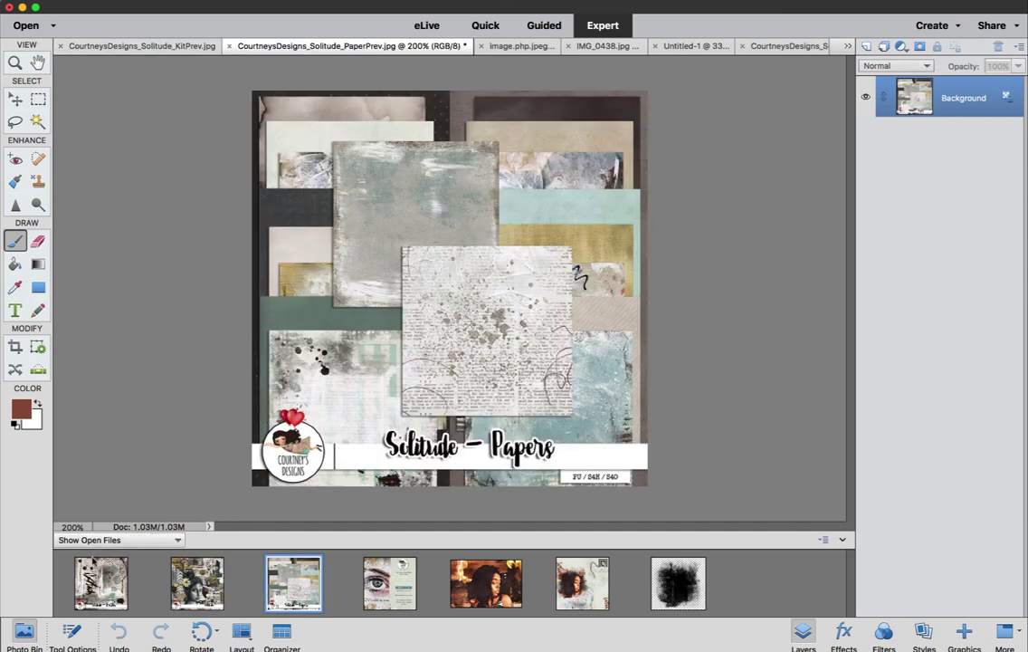
{"action": "left_click", "coordinate": [110, 579]}
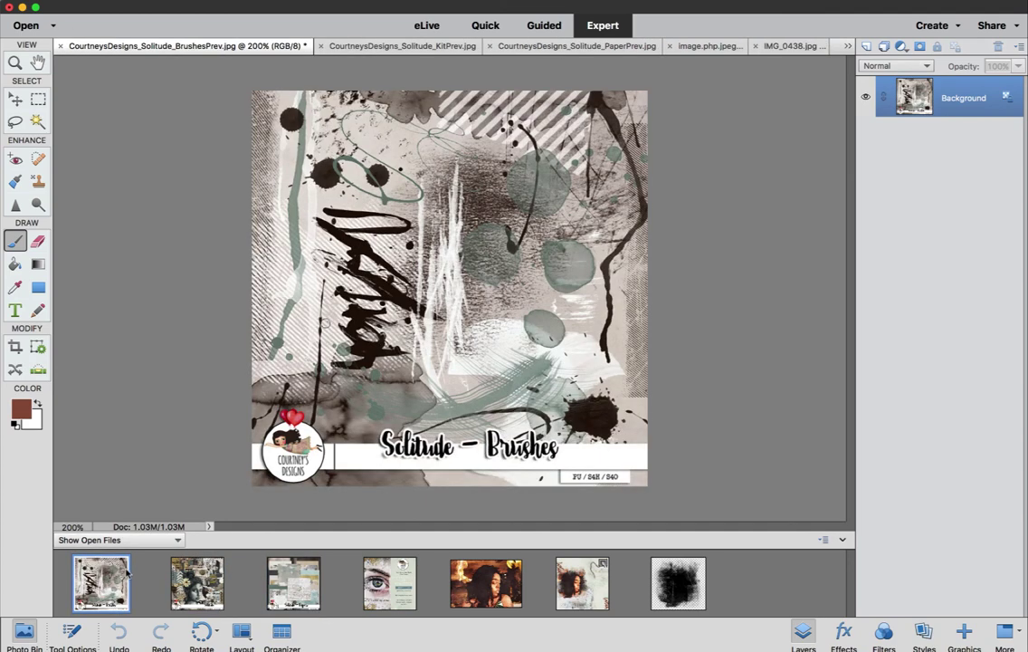
{"action": "left_click", "coordinate": [390, 588]}
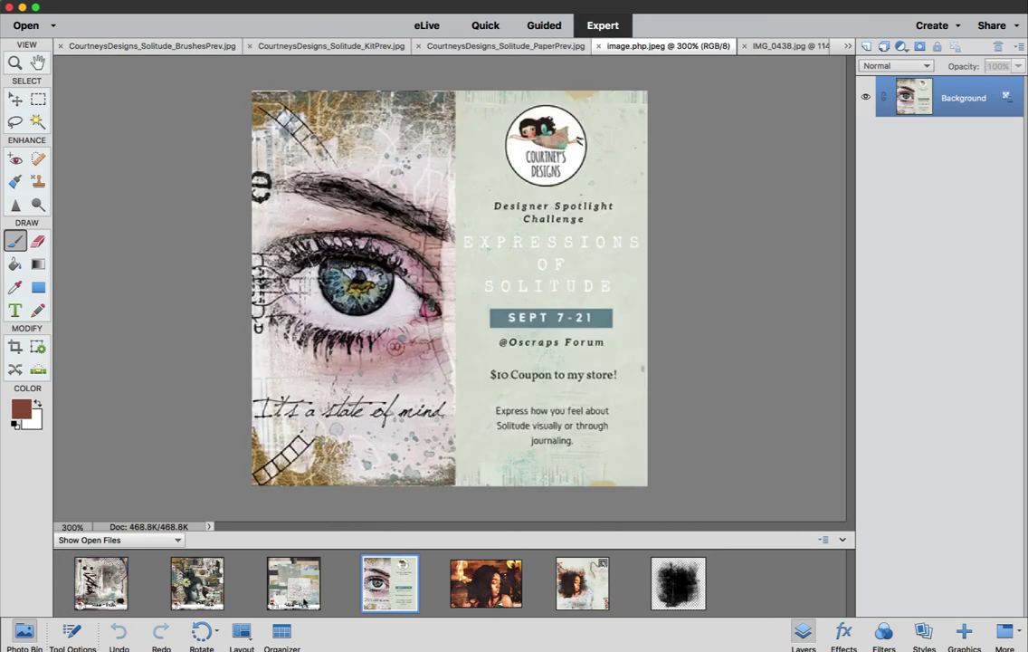